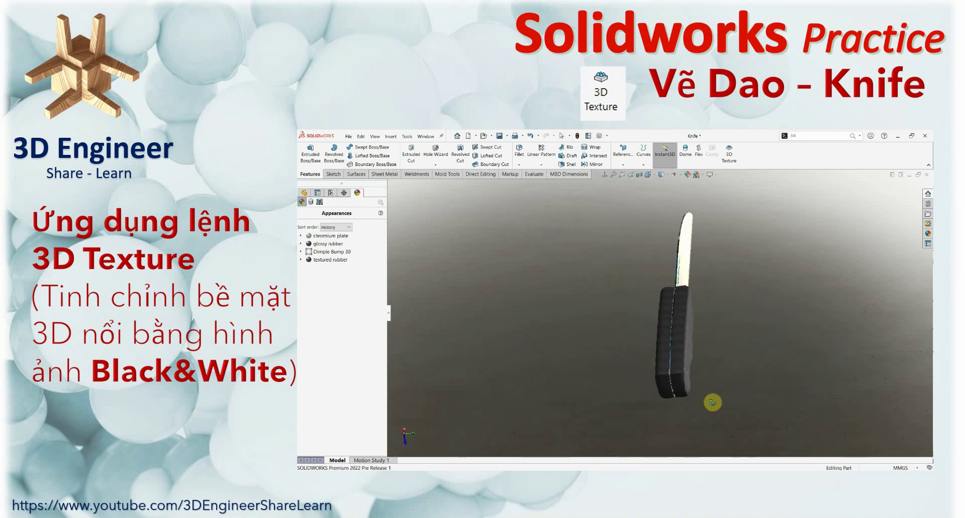
Orbit and zoom around the finished knife to show its blade and textured handle from several sides
{"action": "scroll", "coordinate": [618, 378], "scroll_direction": "down", "scroll_amount": 5}
{"action": "middle_click_drag", "start_coordinate": [608, 369], "coordinate": [646, 369]}
{"action": "scroll", "coordinate": [646, 368], "scroll_direction": "up", "scroll_amount": 5}
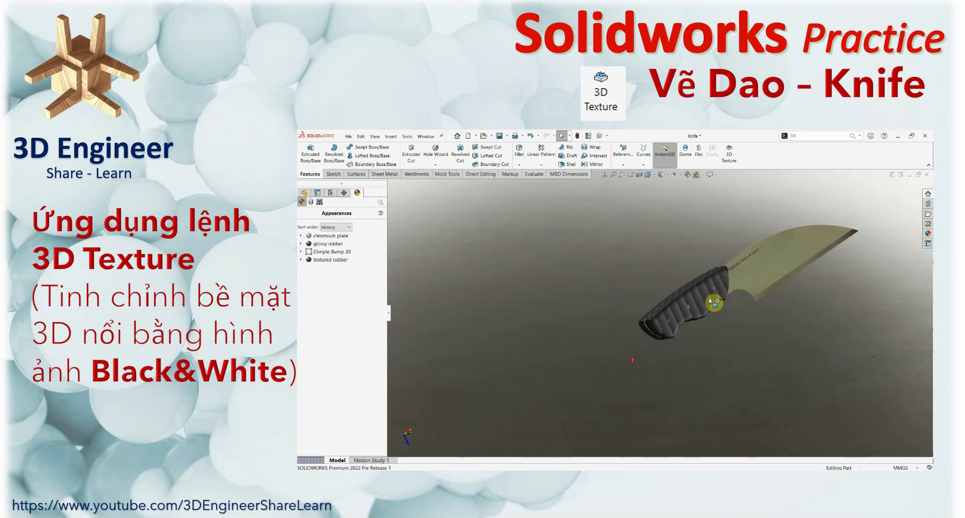
{"action": "mouse_move", "coordinate": [766, 270]}
{"action": "middle_mouse_down"}
{"action": "mouse_move", "coordinate": [765, 319]}
{"action": "mouse_move", "coordinate": [749, 297]}
{"action": "mouse_move", "coordinate": [737, 318]}
{"action": "mouse_move", "coordinate": [778, 306]}
{"action": "mouse_move", "coordinate": [727, 351]}
{"action": "middle_mouse_up"}
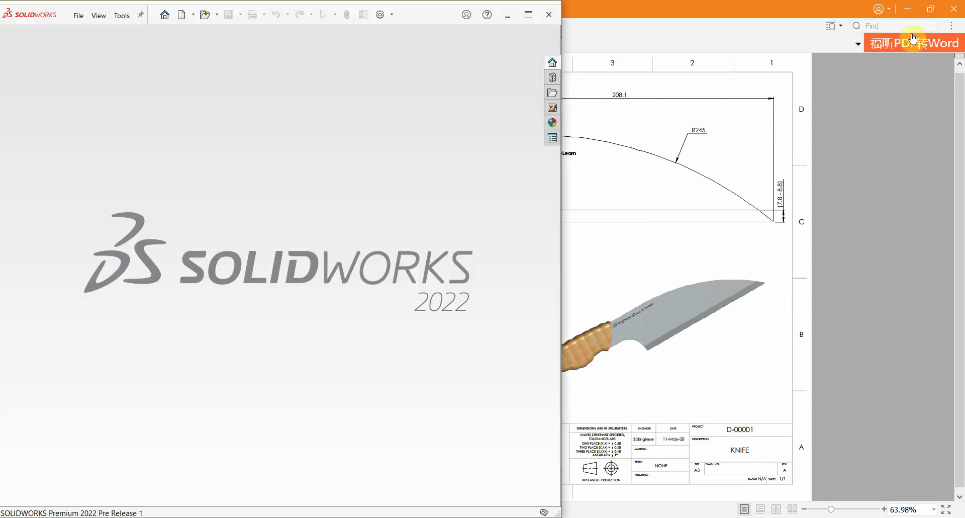
Bring the knife drawing beside SOLIDWORKS and create a new blank part
{"action": "left_click", "coordinate": [930, 9]}
{"action": "left_click", "coordinate": [182, 15]}
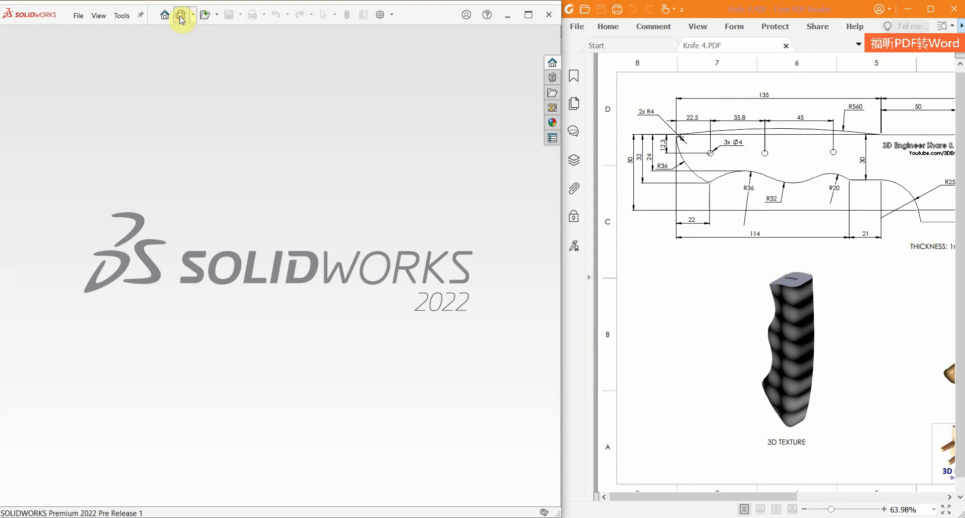
{"action": "double_click", "coordinate": [321, 236]}
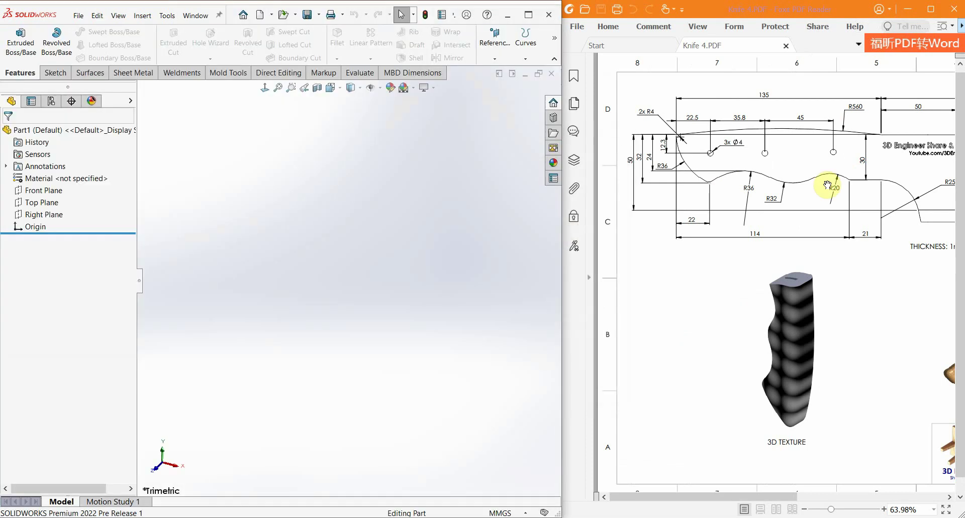
Zoom the knife drawing to 125% and pan to the blade's left-end dimensions
{"action": "left_click", "coordinate": [776, 153]}
{"action": "scroll", "coordinate": [776, 153], "scroll_direction": "up", "scroll_amount": 1}
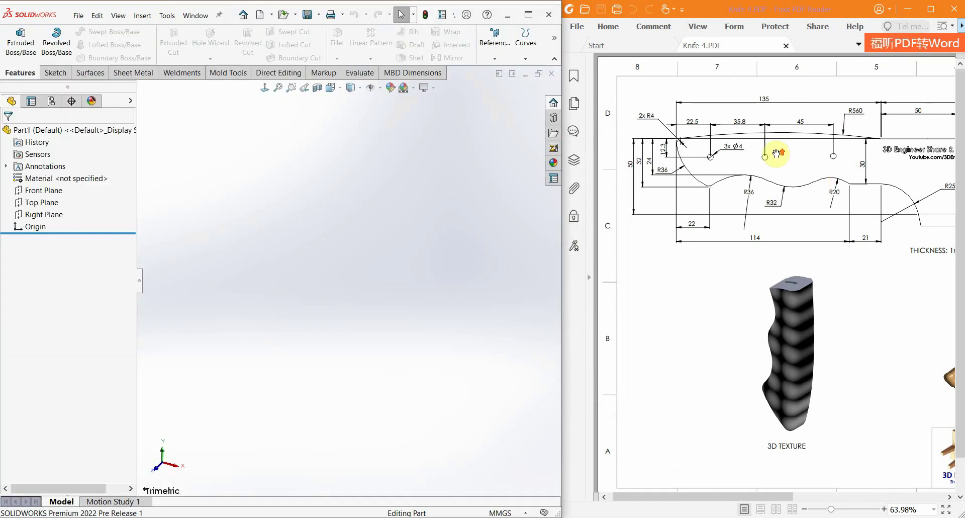
{"action": "scroll", "coordinate": [776, 153], "scroll_direction": "up", "scroll_amount": 1, "text": "ctrl"}
{"action": "scroll", "coordinate": [754, 141], "scroll_direction": "up", "scroll_amount": 2, "text": "ctrl"}
{"action": "scroll", "coordinate": [773, 211], "scroll_direction": "up", "scroll_amount": 1, "text": "ctrl"}
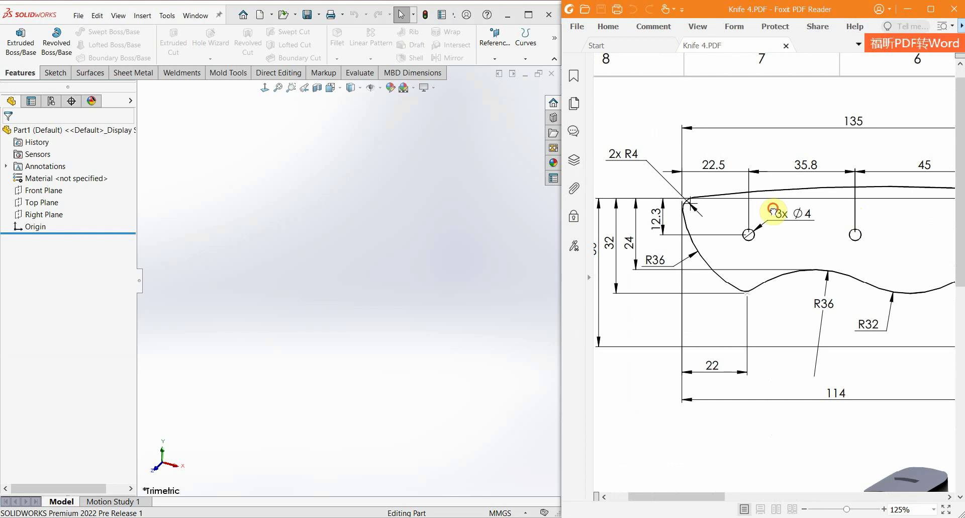
{"action": "left_click_drag", "start_coordinate": [773, 210], "coordinate": [805, 189]}
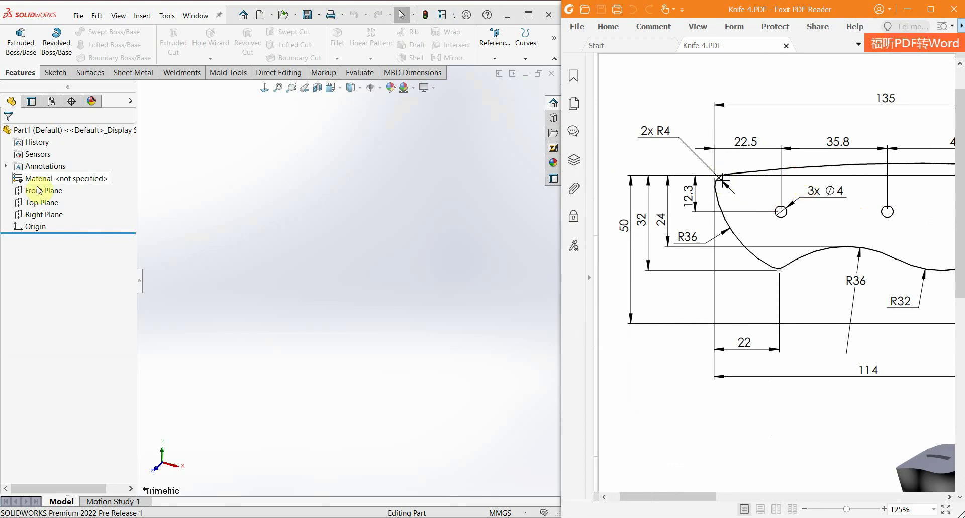
Select the Top Plane and pan the drawing to read the 12.3 and R36 blade dimensions
{"action": "left_click", "coordinate": [40, 202]}
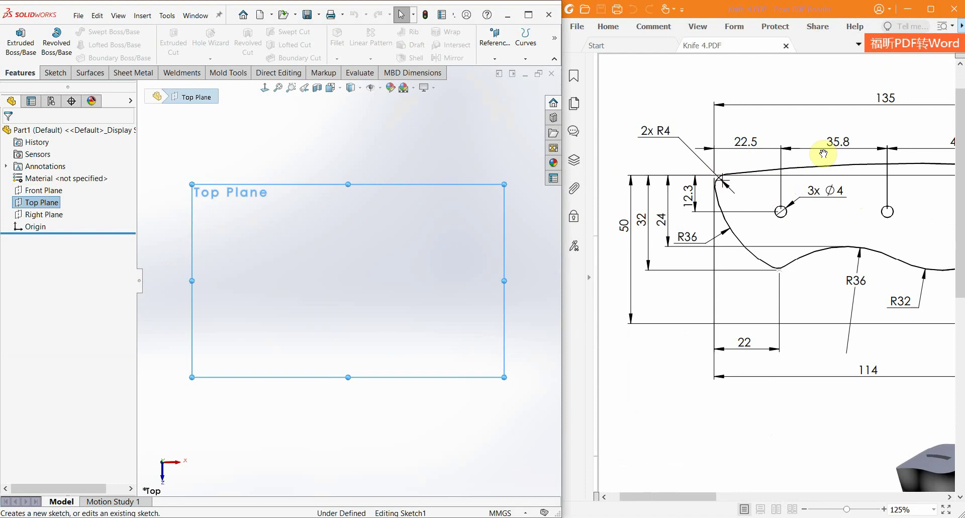
{"action": "left_click_drag", "start_coordinate": [848, 191], "coordinate": [724, 198]}
{"action": "scroll", "coordinate": [765, 198], "scroll_direction": "down", "scroll_amount": 1, "text": "ctrl"}
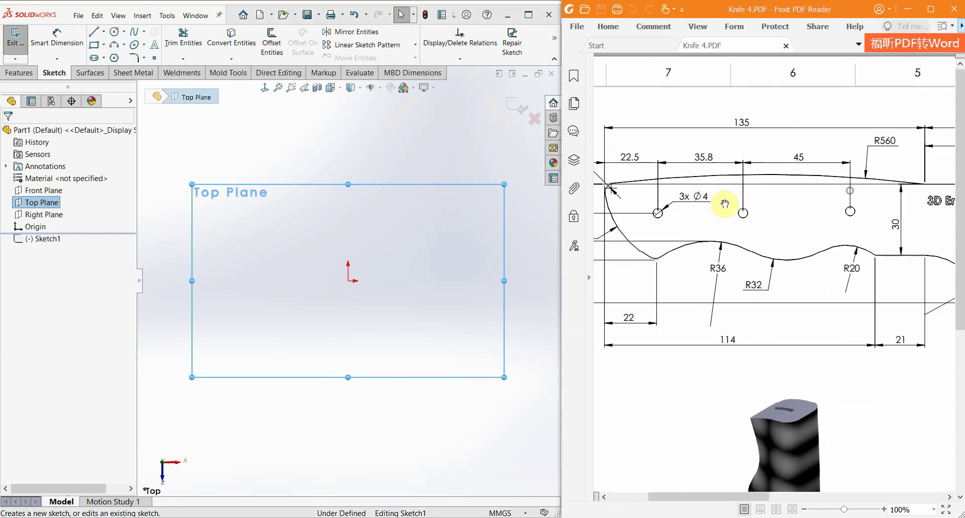
{"action": "left_click_drag", "start_coordinate": [828, 179], "coordinate": [869, 179]}
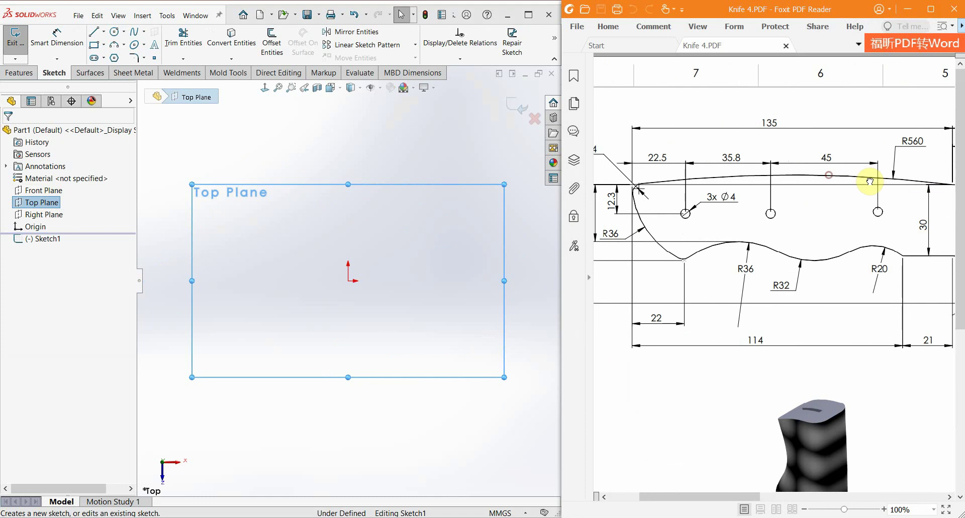
{"action": "left_click_drag", "start_coordinate": [961, 191], "coordinate": [896, 190]}
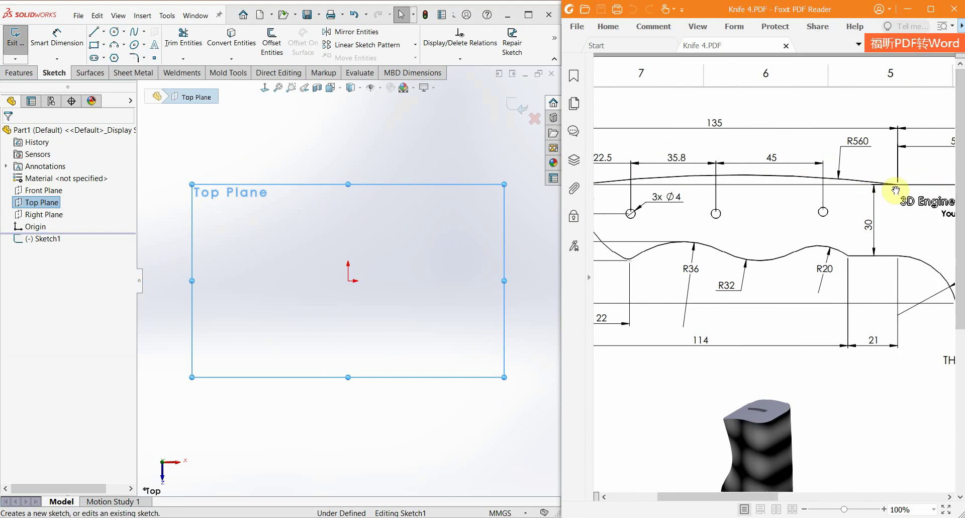
{"action": "left_click_drag", "start_coordinate": [815, 193], "coordinate": [873, 191]}
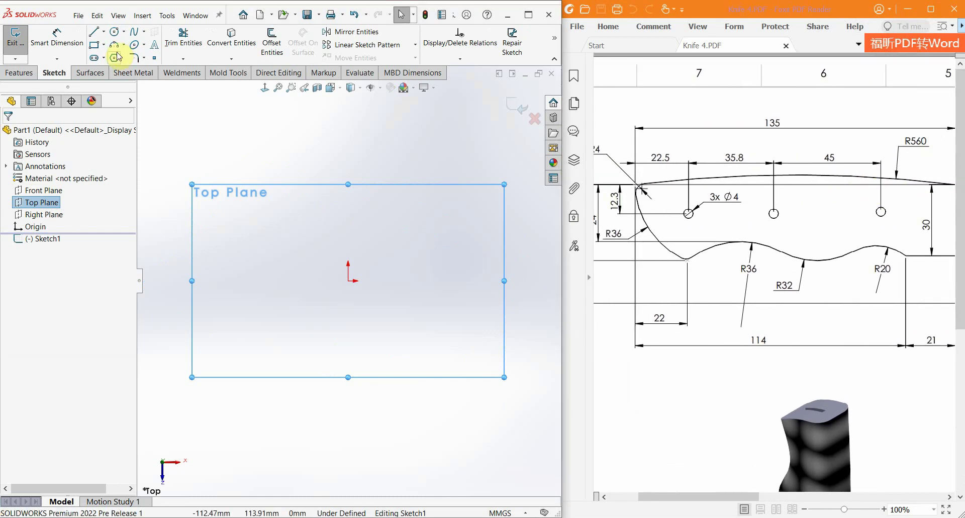
Draw a three-point arc from the origin and dimension its radius to 560
{"action": "left_click", "coordinate": [117, 47]}
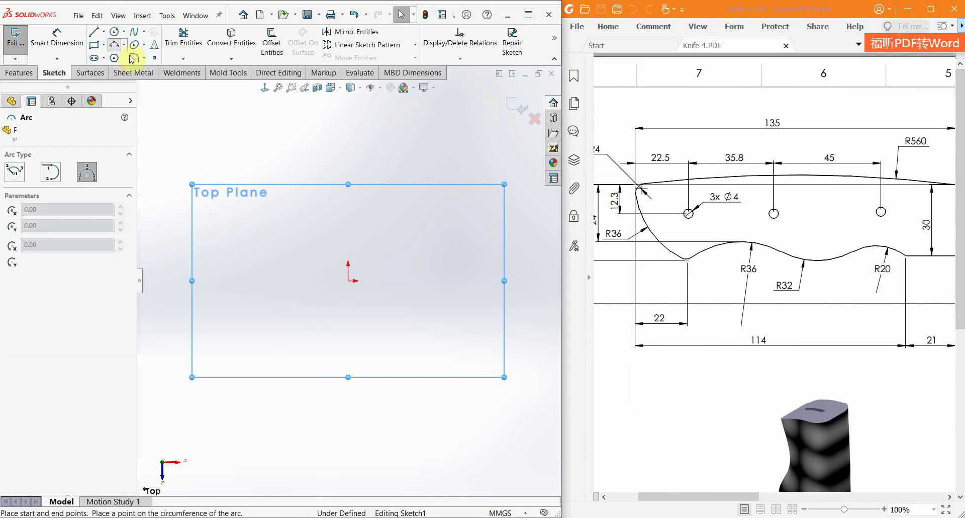
{"action": "left_click", "coordinate": [348, 280]}
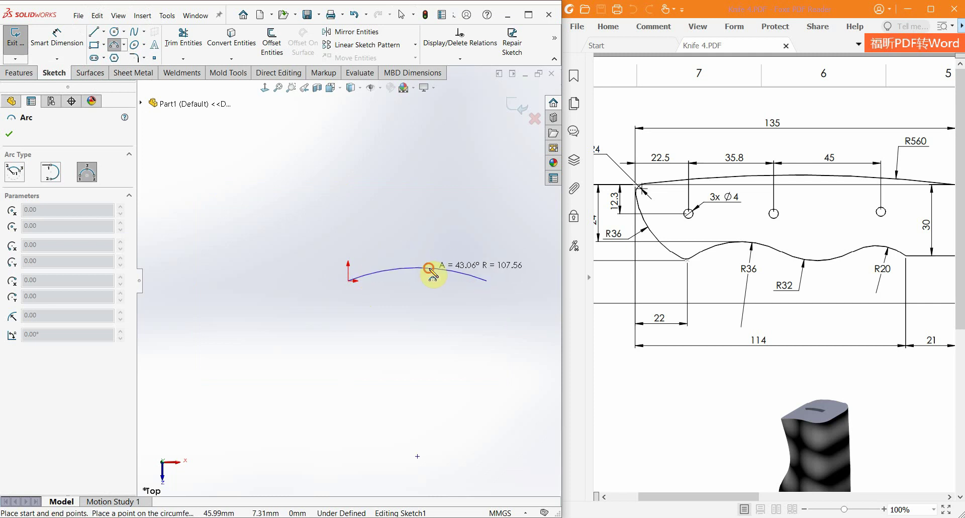
{"action": "left_click", "coordinate": [430, 268]}
{"action": "right_click_drag", "start_coordinate": [441, 297], "coordinate": [449, 275]}
{"action": "left_click", "coordinate": [447, 253]}
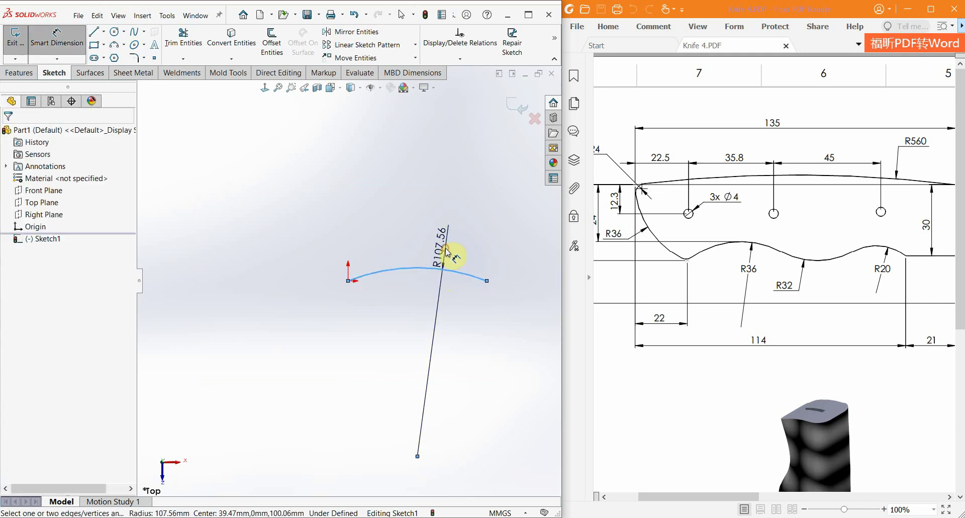
{"action": "left_click", "coordinate": [447, 253]}
{"action": "type", "text": "560.00mm"}
{"action": "key", "text": "Return"}
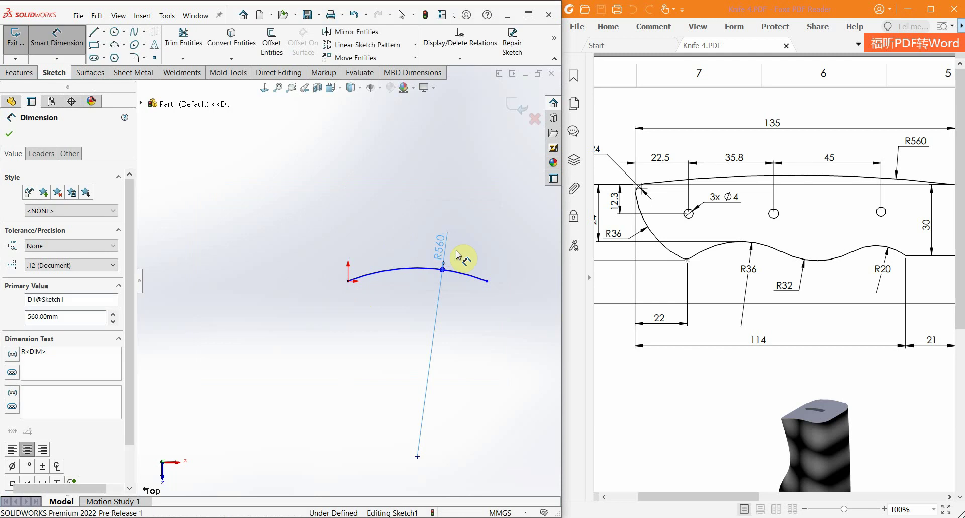
{"action": "key", "text": "Escape"}
Make the arc's two endpoints horizontal to each other
{"action": "left_click", "coordinate": [487, 283]}
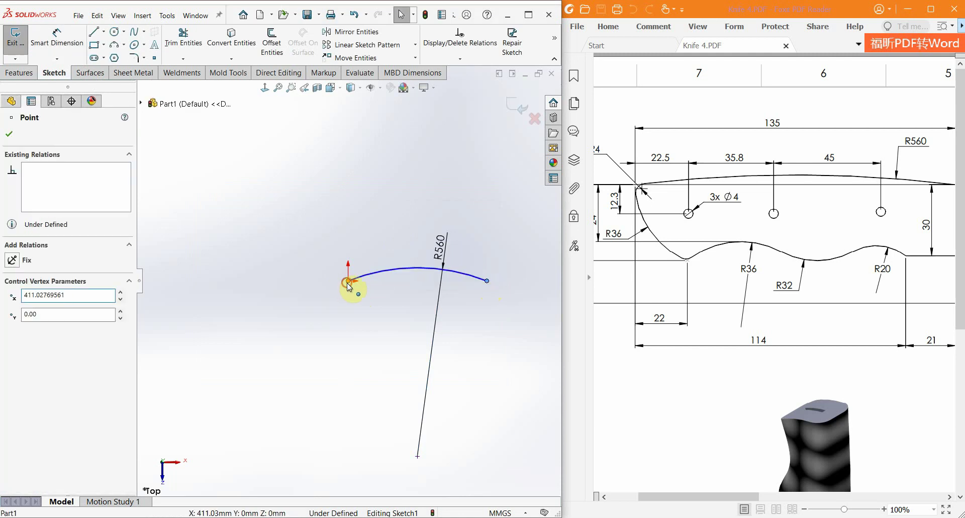
{"action": "left_click", "coordinate": [347, 282], "text": "ctrl"}
{"action": "left_click", "coordinate": [377, 238]}
{"action": "left_click", "coordinate": [410, 191]}
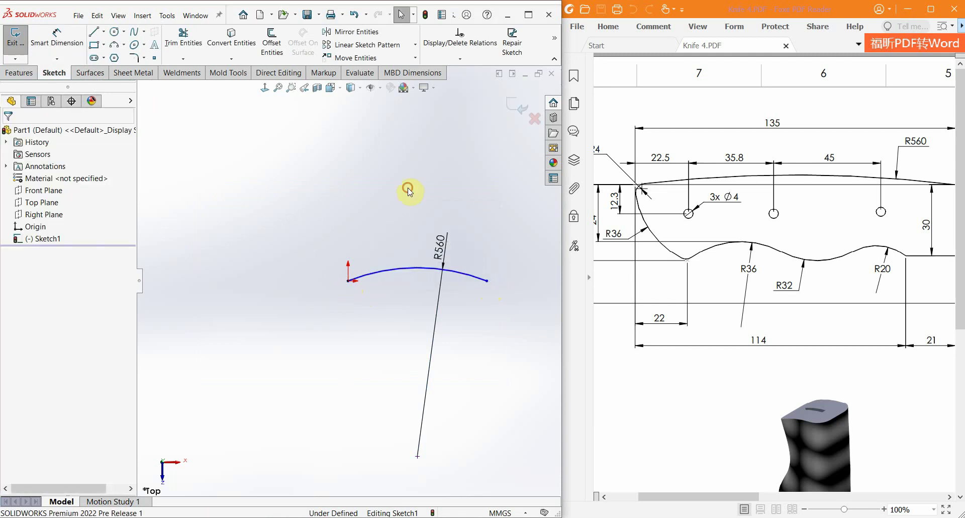
Dimension the distance between the arc's endpoints as 135 mm, placed just above the arc
{"action": "scroll", "coordinate": [913, 159], "scroll_direction": "down", "scroll_amount": 1, "text": "ctrl"}
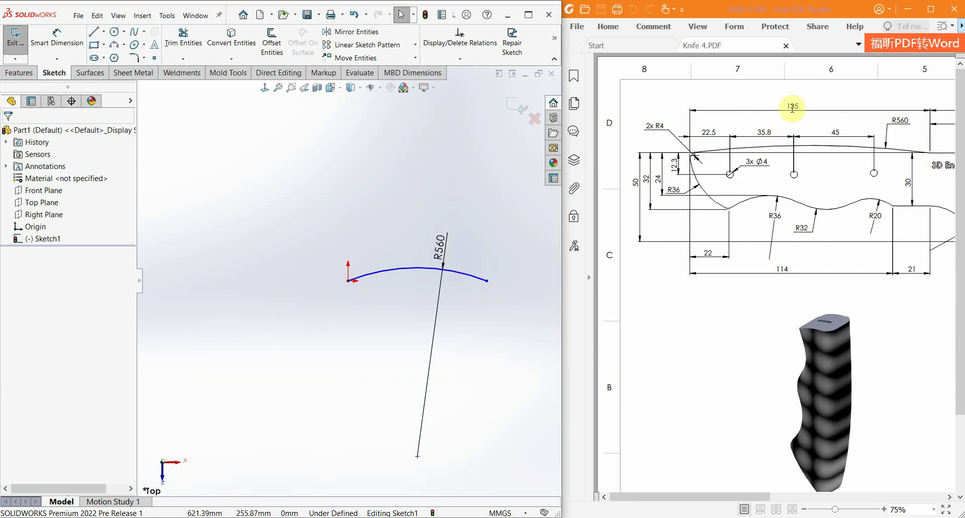
{"action": "right_click_drag", "start_coordinate": [384, 177], "coordinate": [383, 146]}
{"action": "left_click", "coordinate": [348, 280]}
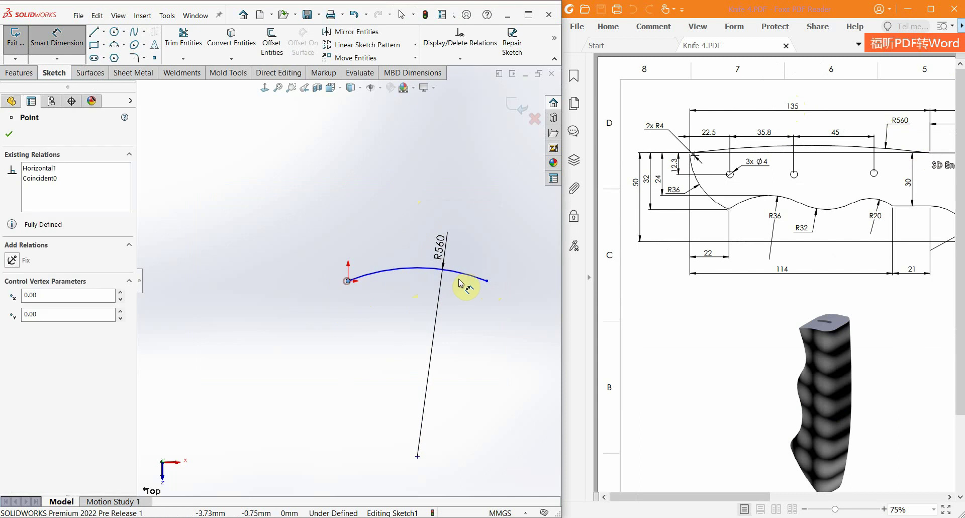
{"action": "left_click", "coordinate": [487, 281]}
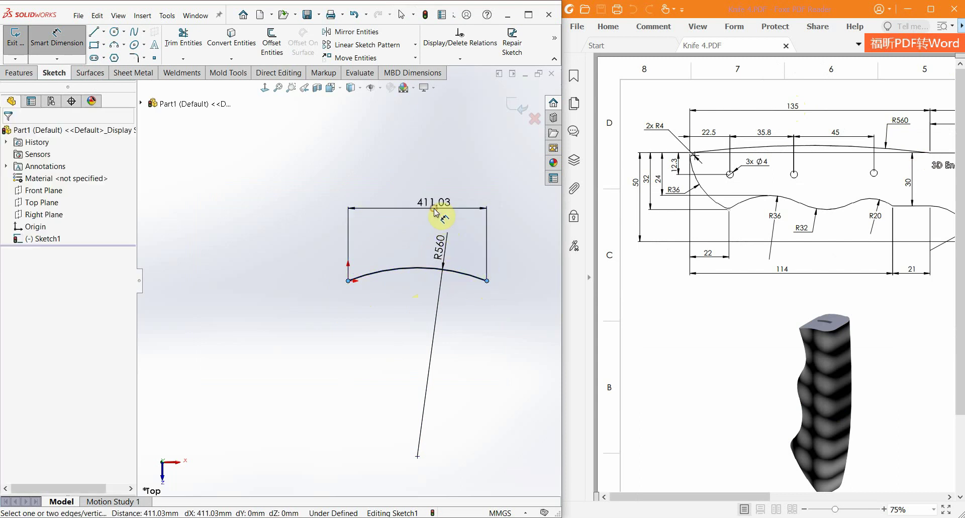
{"action": "left_click", "coordinate": [435, 212]}
{"action": "type", "text": "135"}
{"action": "key", "text": "Return"}
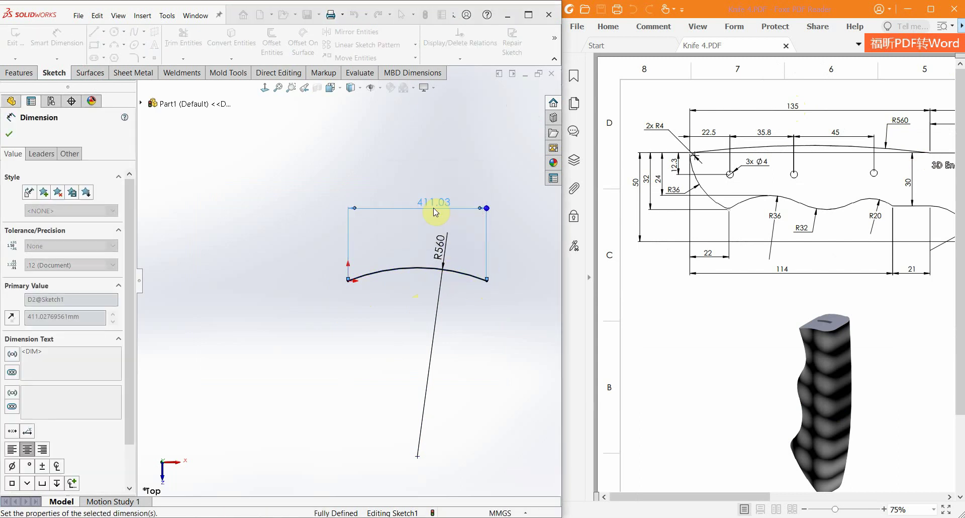
{"action": "scroll", "coordinate": [378, 278], "scroll_direction": "down", "scroll_amount": 2}
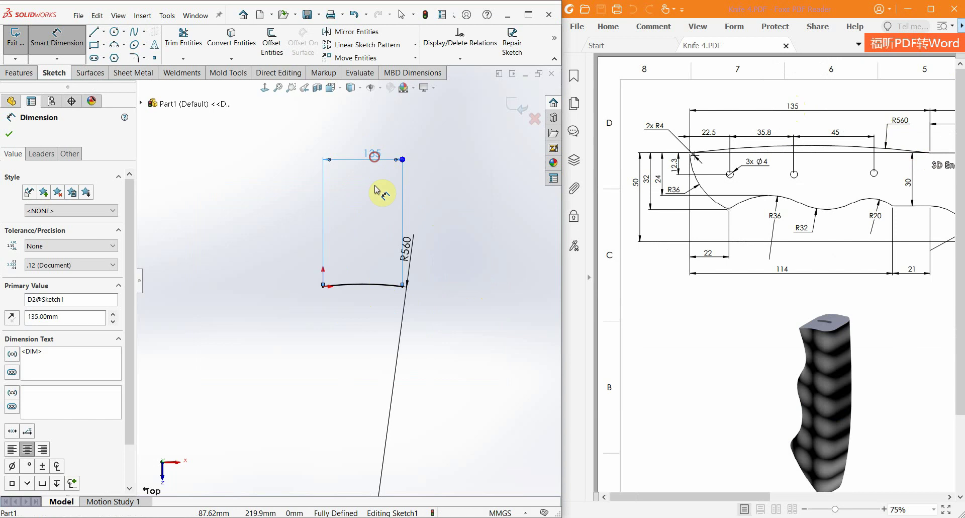
{"action": "left_click_drag", "start_coordinate": [377, 189], "coordinate": [372, 271]}
Zoom the knife drawing and center it on the 22 dimension
{"action": "left_click", "coordinate": [732, 189]}
{"action": "scroll", "coordinate": [699, 195], "scroll_direction": "up", "scroll_amount": 2, "text": "ctrl"}
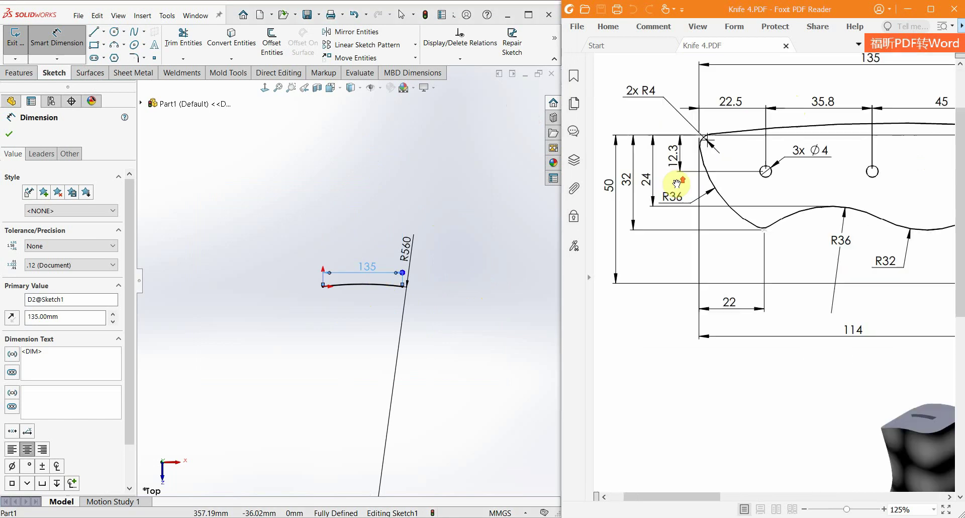
{"action": "scroll", "coordinate": [674, 183], "scroll_direction": "up", "scroll_amount": 2, "text": "ctrl"}
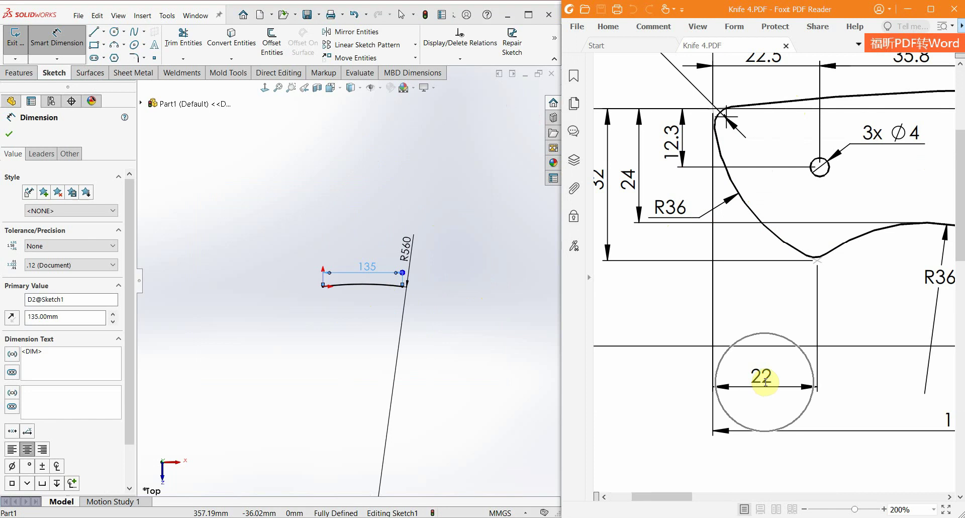
{"action": "left_click_drag", "start_coordinate": [743, 223], "coordinate": [769, 225]}
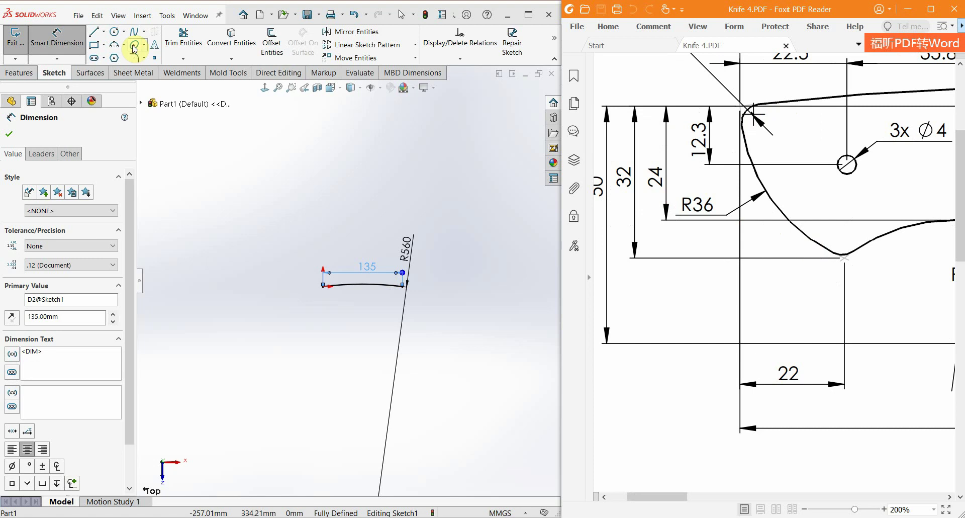
Draw an arc downward from the top arc's left end
{"action": "left_click", "coordinate": [115, 45]}
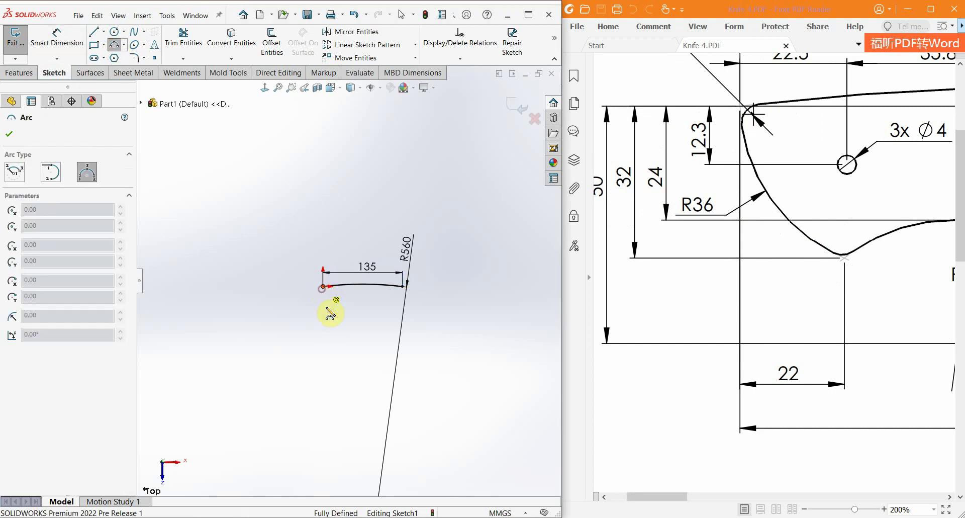
{"action": "left_click", "coordinate": [324, 287]}
{"action": "left_click", "coordinate": [352, 346]}
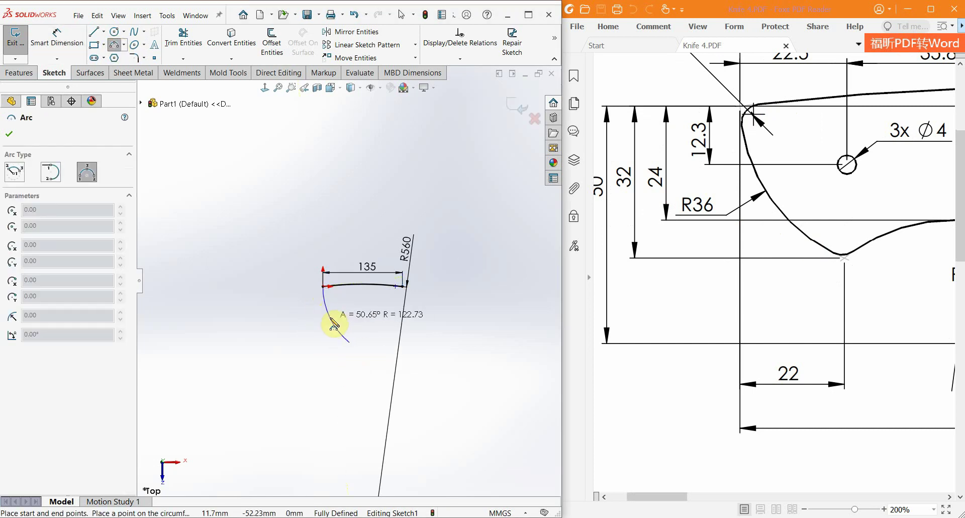
{"action": "left_click", "coordinate": [330, 318]}
{"action": "scroll", "coordinate": [349, 314], "scroll_direction": "down", "scroll_amount": 3}
{"action": "scroll", "coordinate": [352, 347], "scroll_direction": "down", "scroll_amount": 2}
{"action": "key", "text": "Escape"}
Dimension the new arc's radius to 36 mm
{"action": "key", "text": "d"}
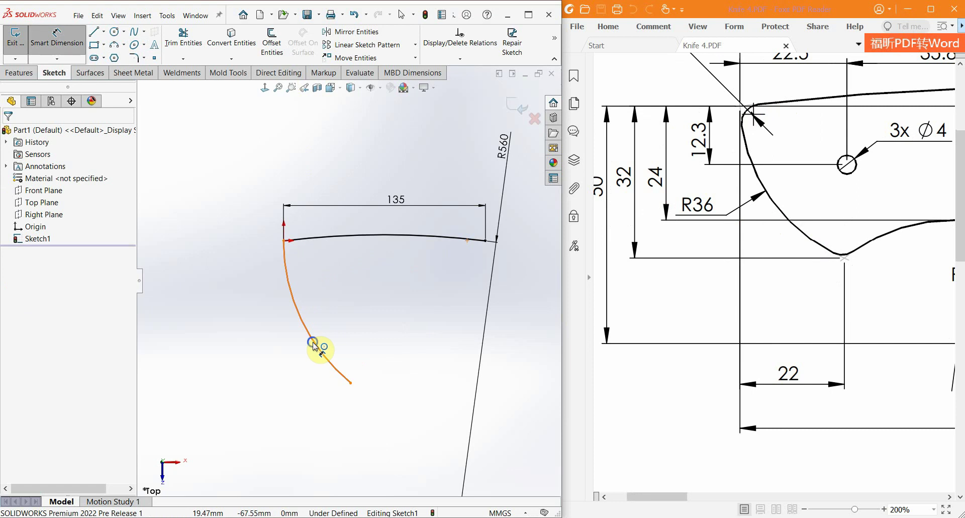
{"action": "left_click", "coordinate": [319, 343]}
{"action": "left_click", "coordinate": [352, 311]}
{"action": "type", "text": "36"}
{"action": "key", "text": "Return"}
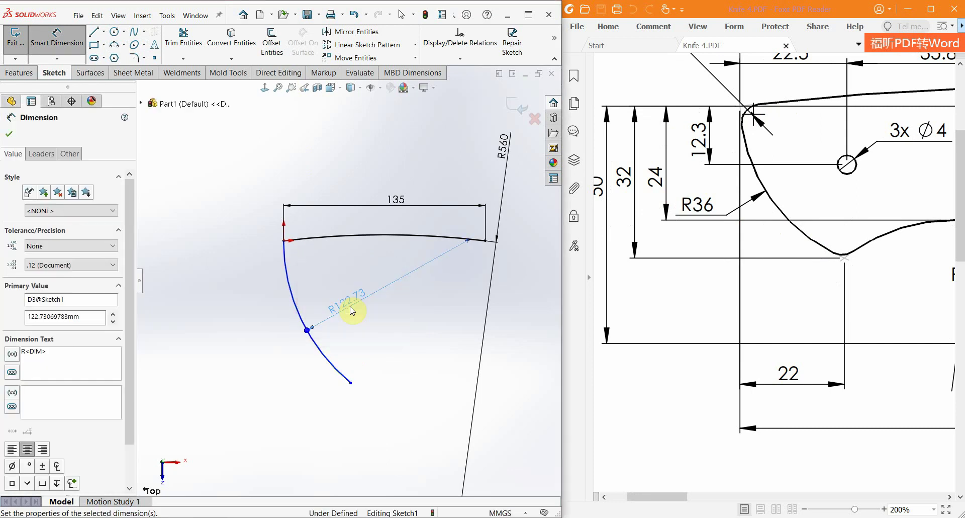
{"action": "scroll", "coordinate": [352, 306], "scroll_direction": "down", "scroll_amount": 2}
{"action": "scroll", "coordinate": [302, 261], "scroll_direction": "down", "scroll_amount": 2}
{"action": "scroll", "coordinate": [275, 236], "scroll_direction": "down", "scroll_amount": 1}
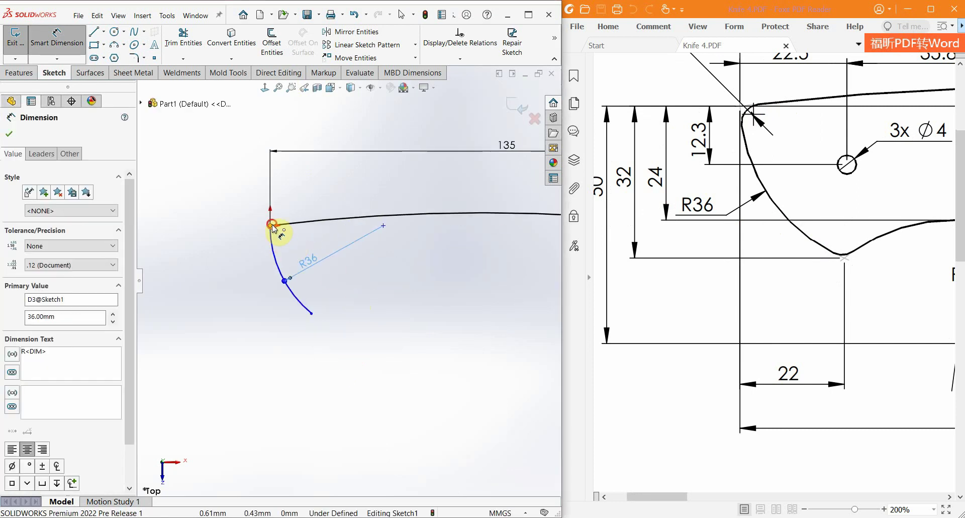
Set the horizontal distance between the R36 arc's endpoints to 22 mm
{"action": "left_click", "coordinate": [271, 226]}
{"action": "left_click", "coordinate": [312, 313]}
{"action": "left_click", "coordinate": [293, 364]}
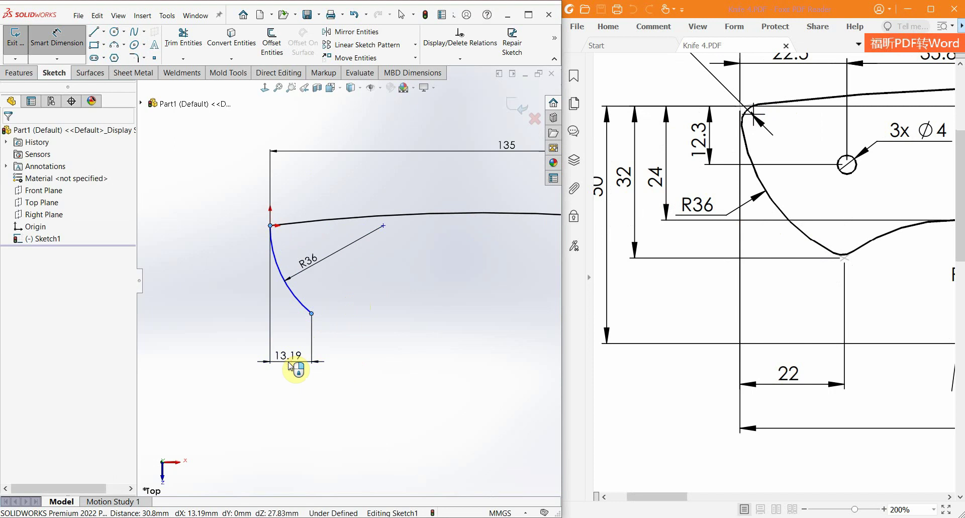
{"action": "double_click", "coordinate": [293, 362]}
{"action": "type", "text": "22"}
{"action": "key", "text": "Return"}
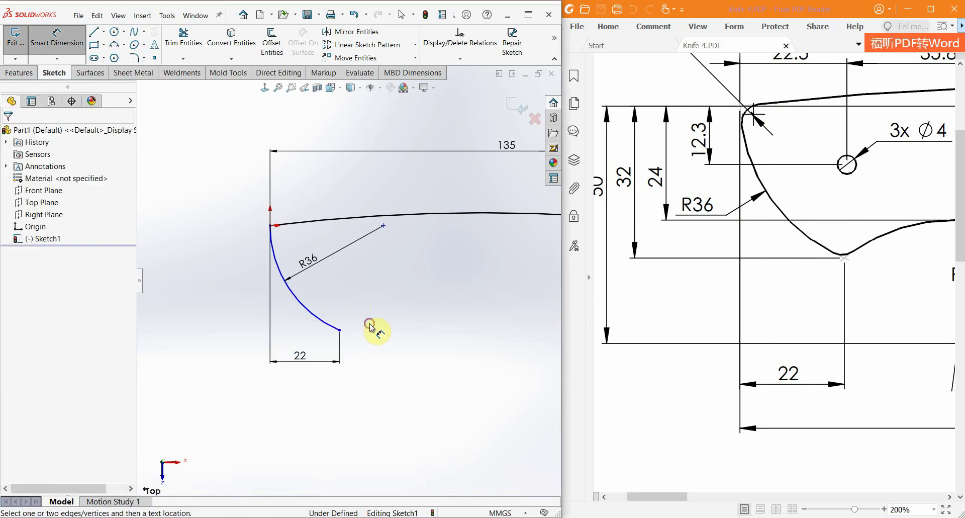
Set the vertical distance between the R36 arc's endpoints to 32 mm
{"action": "left_click", "coordinate": [340, 330]}
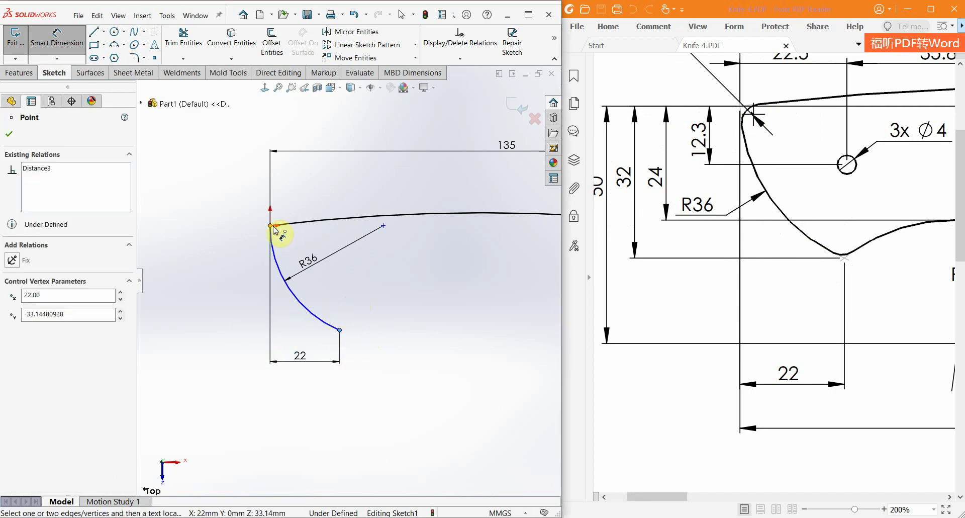
{"action": "left_click", "coordinate": [271, 226]}
{"action": "left_click", "coordinate": [228, 285]}
{"action": "left_click", "coordinate": [227, 285]}
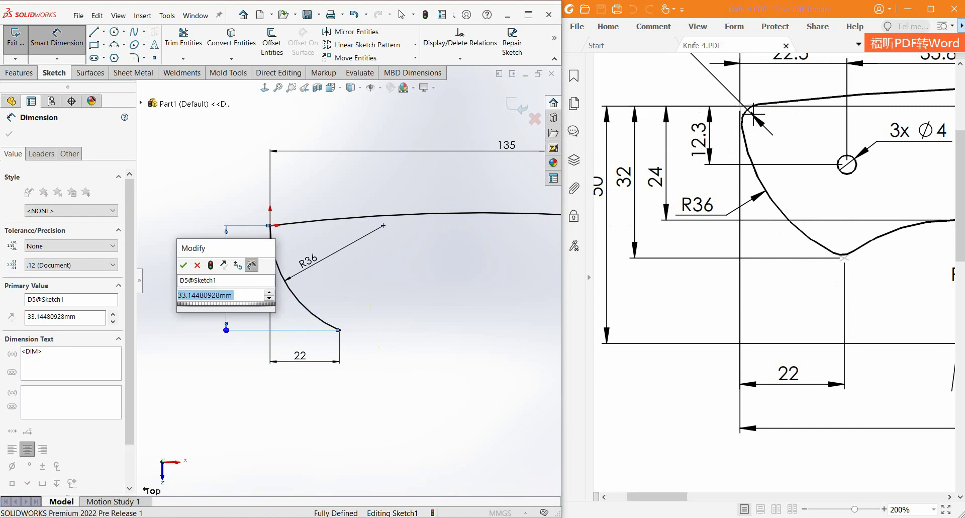
{"action": "type", "text": "32"}
{"action": "key", "text": "Return"}
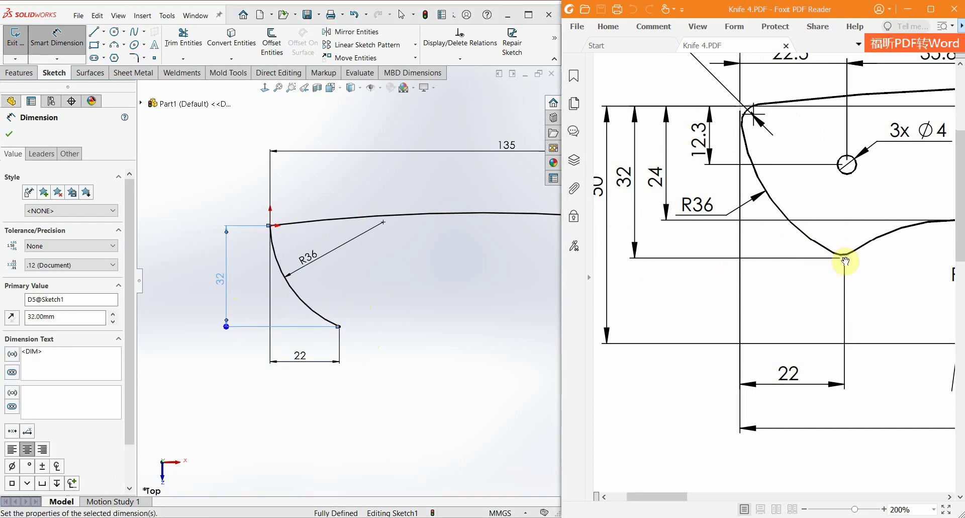
{"action": "scroll", "coordinate": [774, 246], "scroll_direction": "down", "scroll_amount": 3, "text": "ctrl"}
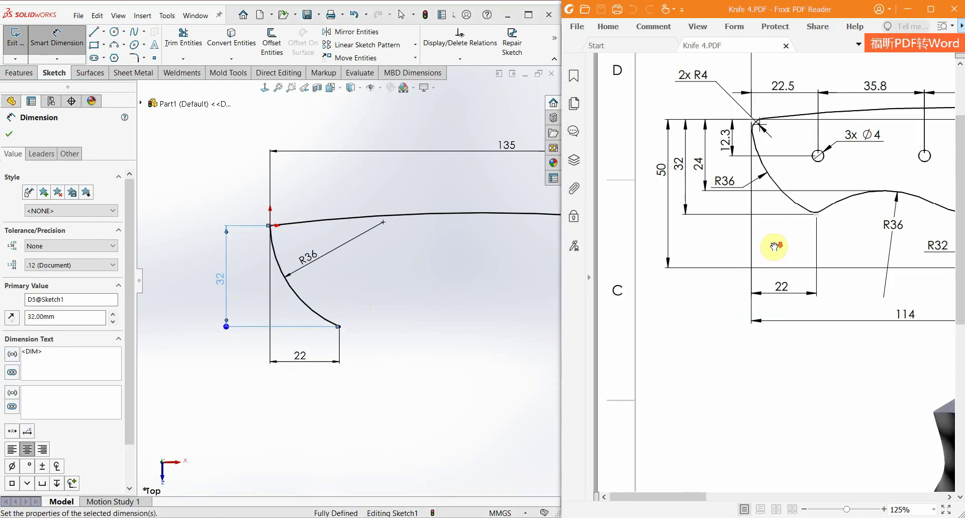
{"action": "left_click_drag", "start_coordinate": [778, 244], "coordinate": [694, 243]}
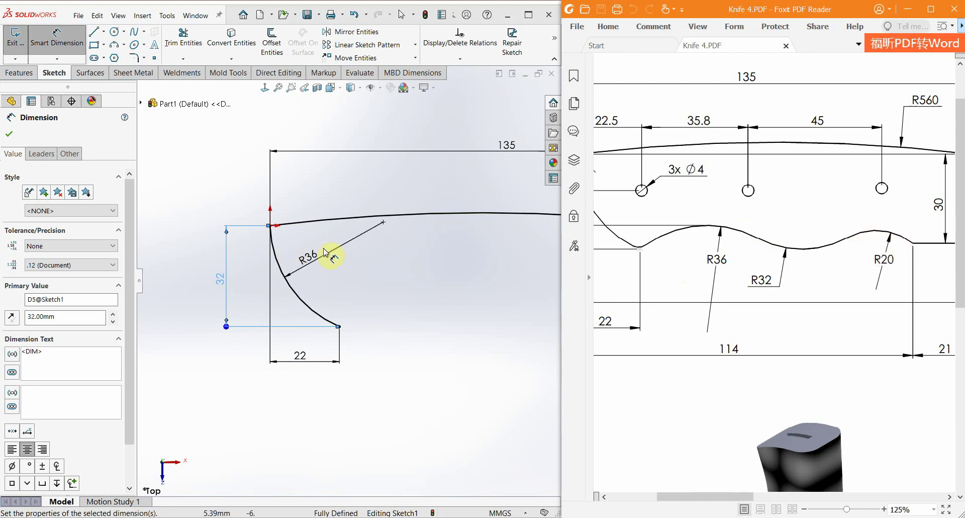
{"action": "left_click", "coordinate": [370, 270]}
Start a three-point arc from the R36 arc's lower end
{"action": "left_click", "coordinate": [115, 49]}
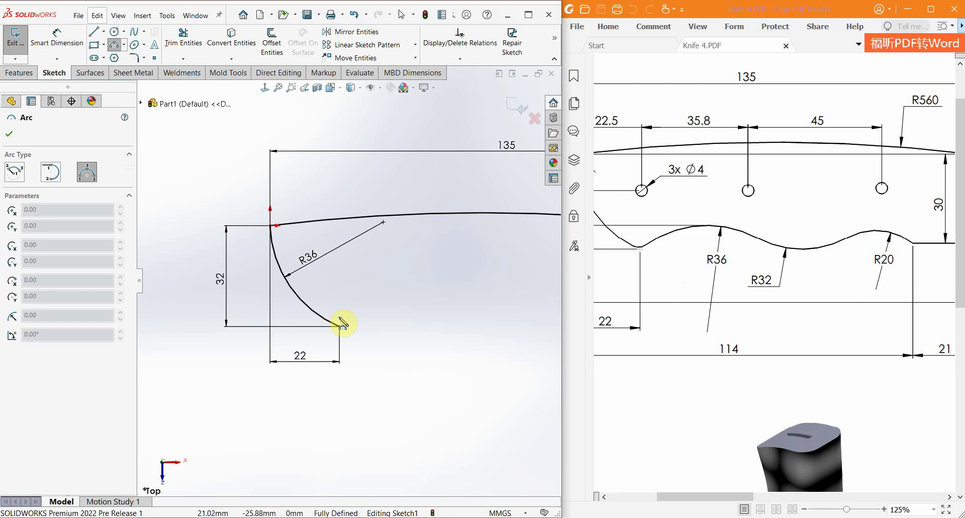
{"action": "left_click", "coordinate": [339, 327]}
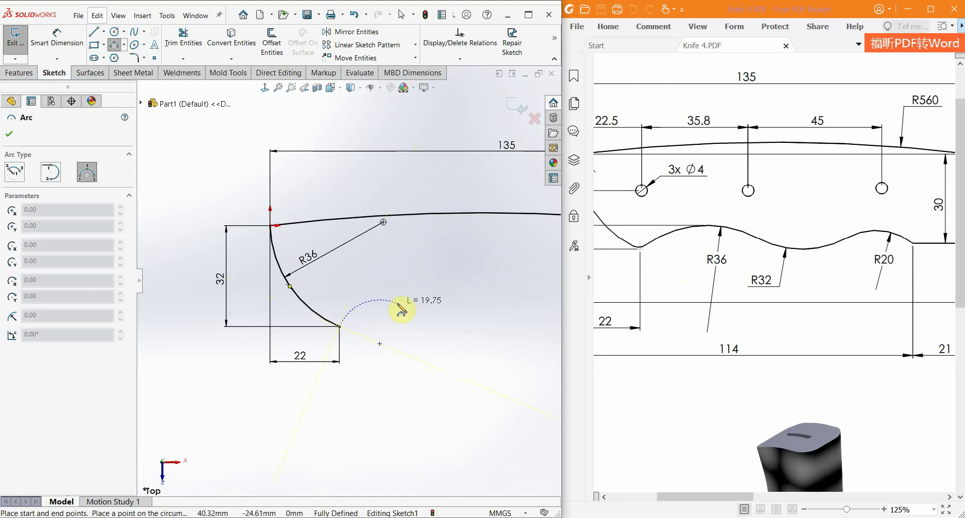
{"action": "left_click", "coordinate": [430, 309]}
Finish the three-point arc and add tangent arcs along the blade's lower edge
{"action": "left_click", "coordinate": [383, 308]}
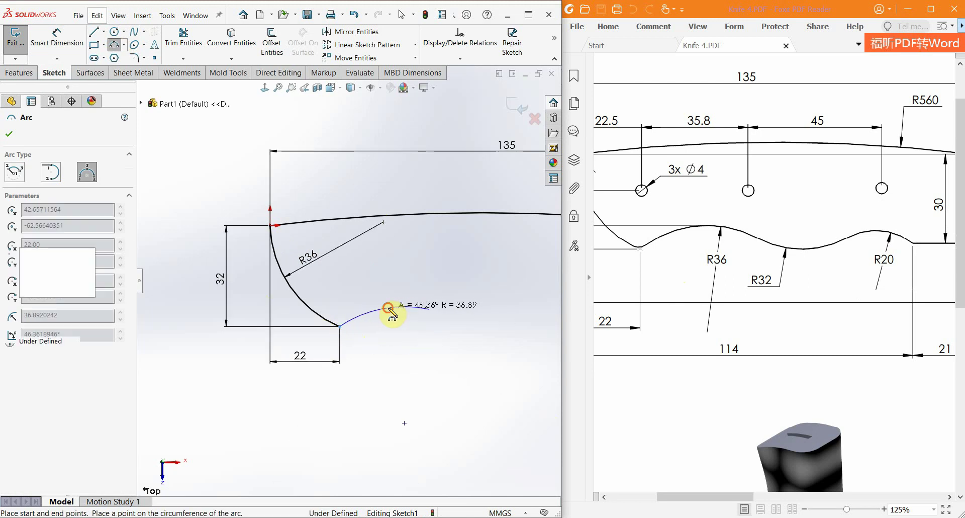
{"action": "left_click", "coordinate": [124, 44]}
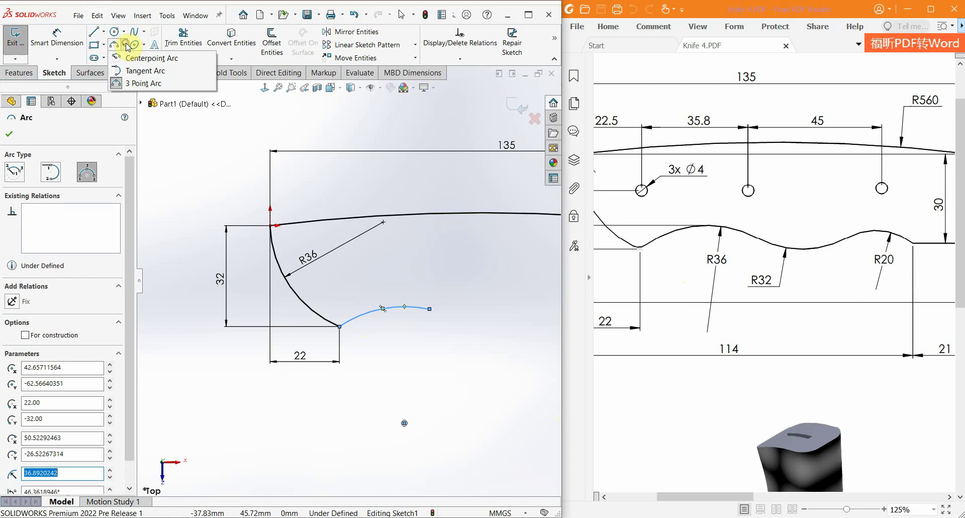
{"action": "left_click", "coordinate": [138, 70]}
{"action": "left_click_drag", "start_coordinate": [430, 308], "coordinate": [505, 314]}
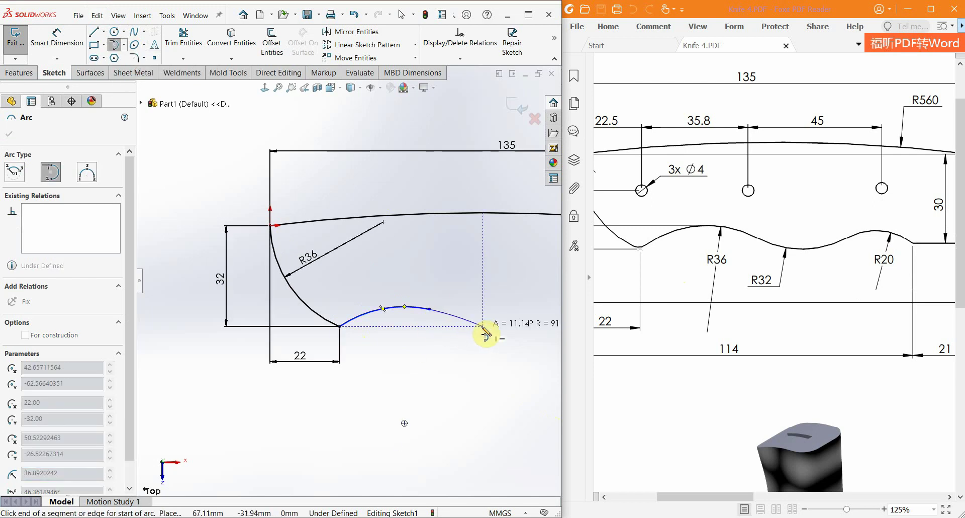
{"action": "left_click", "coordinate": [503, 308]}
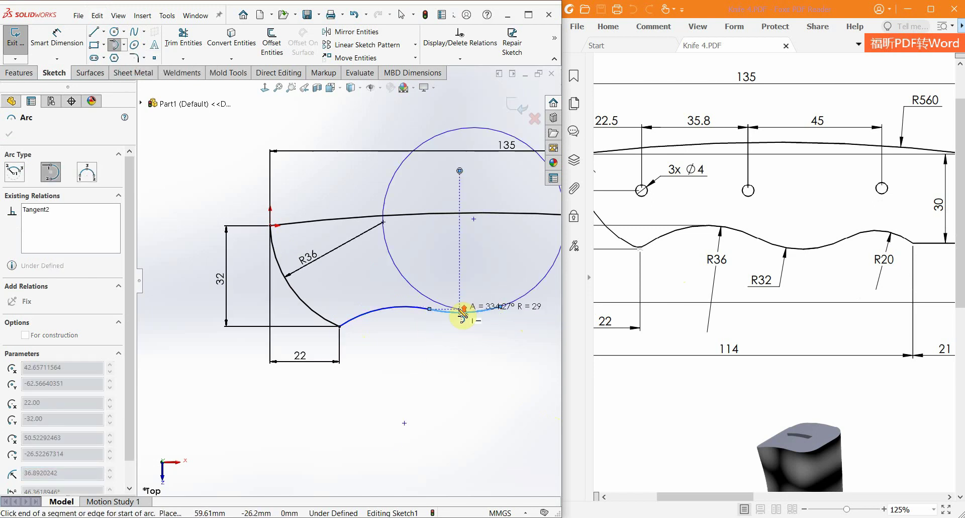
{"action": "key", "text": "z"}
{"action": "left_click", "coordinate": [496, 308]}
{"action": "key", "text": "Escape"}
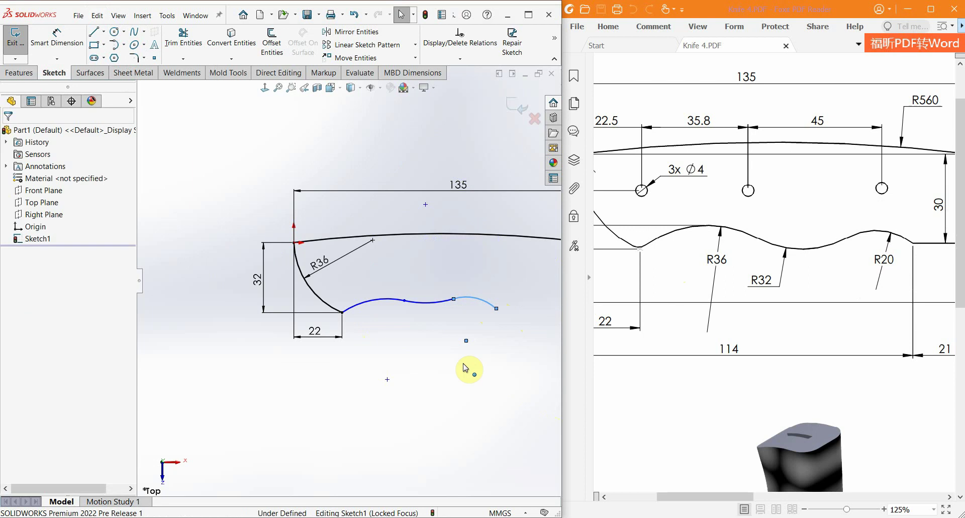
{"action": "right_click_drag", "start_coordinate": [450, 392], "coordinate": [455, 279]}
{"action": "scroll", "coordinate": [455, 279], "scroll_direction": "down", "scroll_amount": 2}
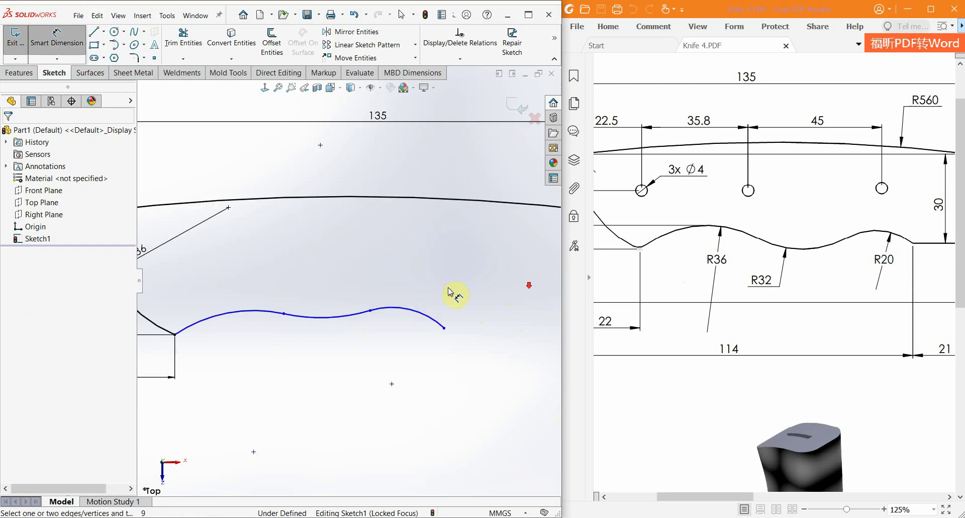
Dimension the three lower-edge arcs to R36, R32 and R20
{"action": "left_click", "coordinate": [263, 315]}
{"action": "left_click", "coordinate": [237, 284]}
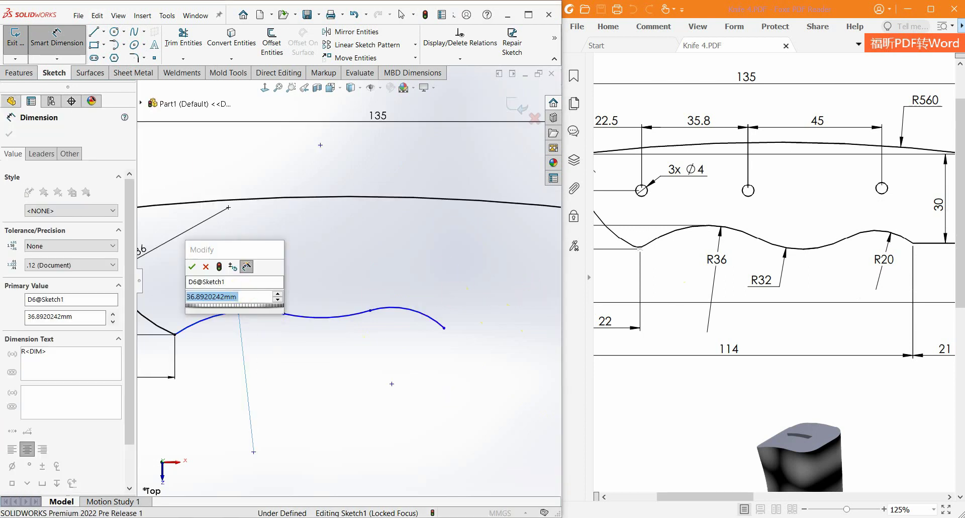
{"action": "type", "text": "36"}
{"action": "key", "text": "Return"}
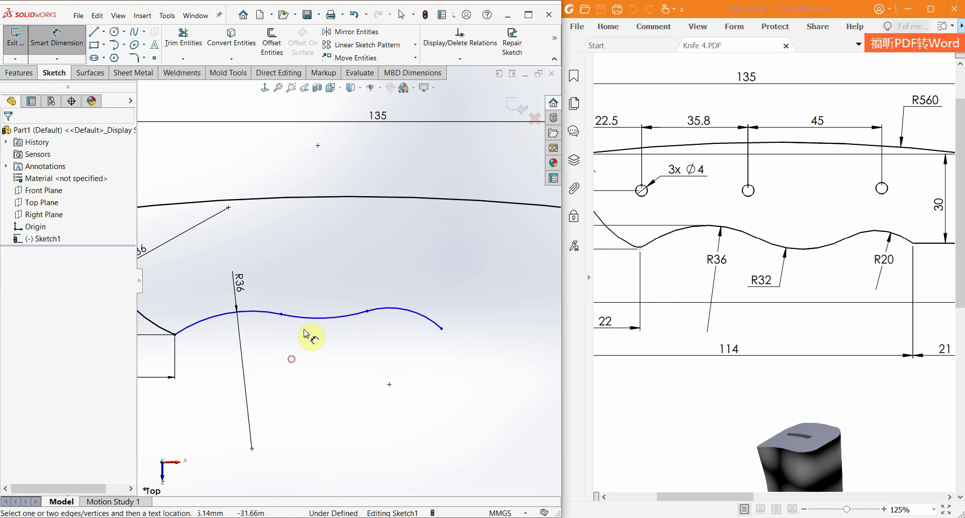
{"action": "left_click", "coordinate": [307, 318]}
{"action": "left_click", "coordinate": [304, 346]}
{"action": "type", "text": "32"}
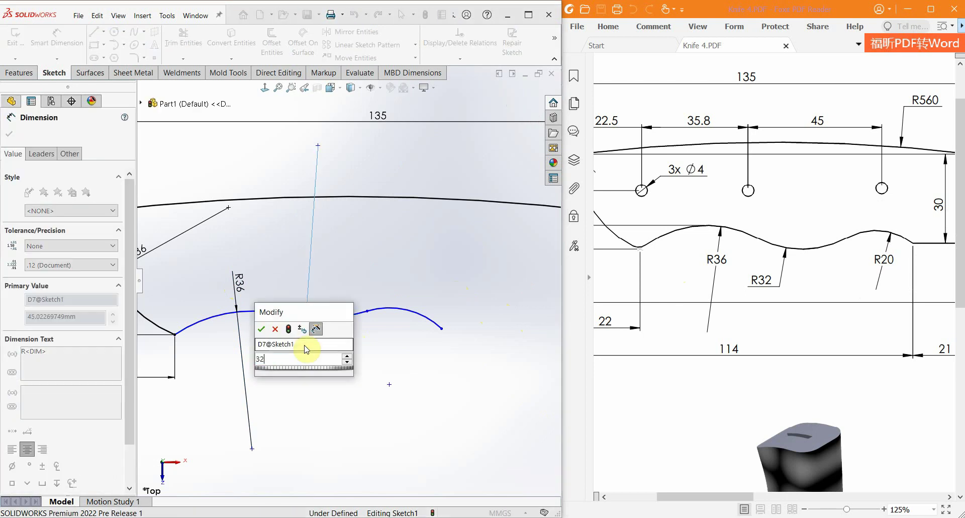
{"action": "key", "text": "Return"}
{"action": "left_click", "coordinate": [367, 327]}
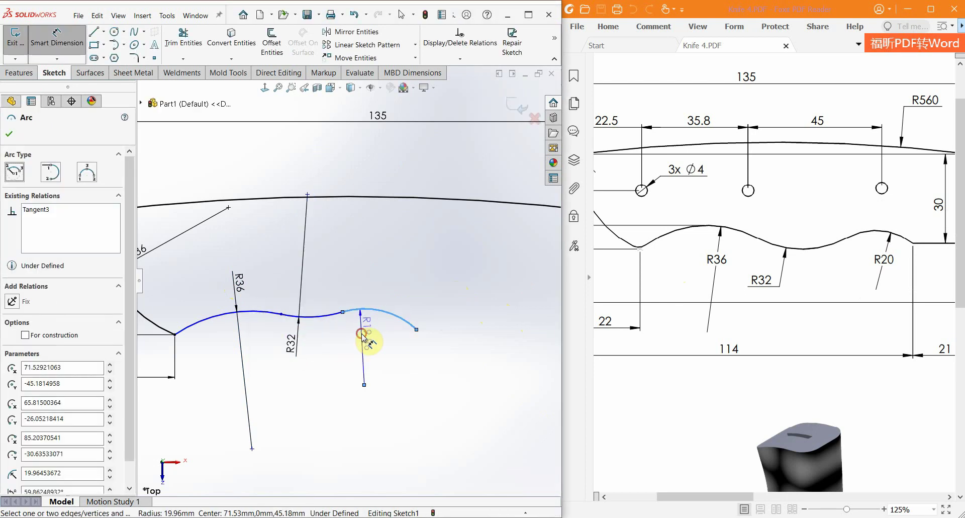
{"action": "left_click", "coordinate": [365, 335]}
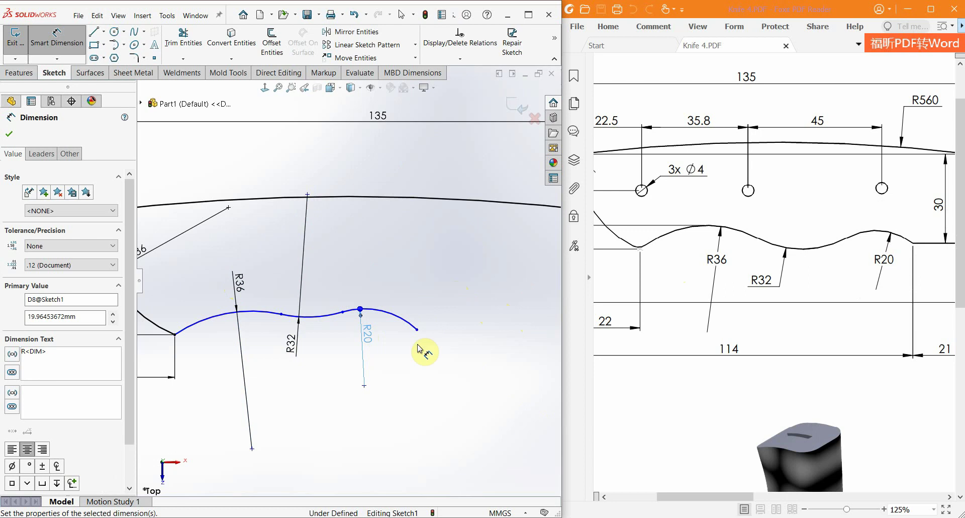
{"action": "key", "text": "Escape"}
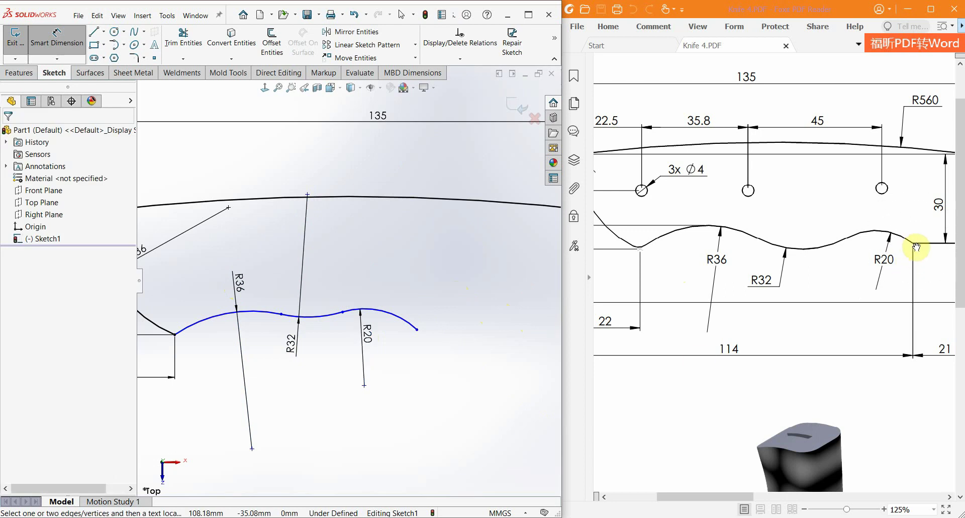
Begin a distance dimension from the lower curve's end point
{"action": "scroll", "coordinate": [832, 296], "scroll_direction": "left", "scroll_amount": 3}
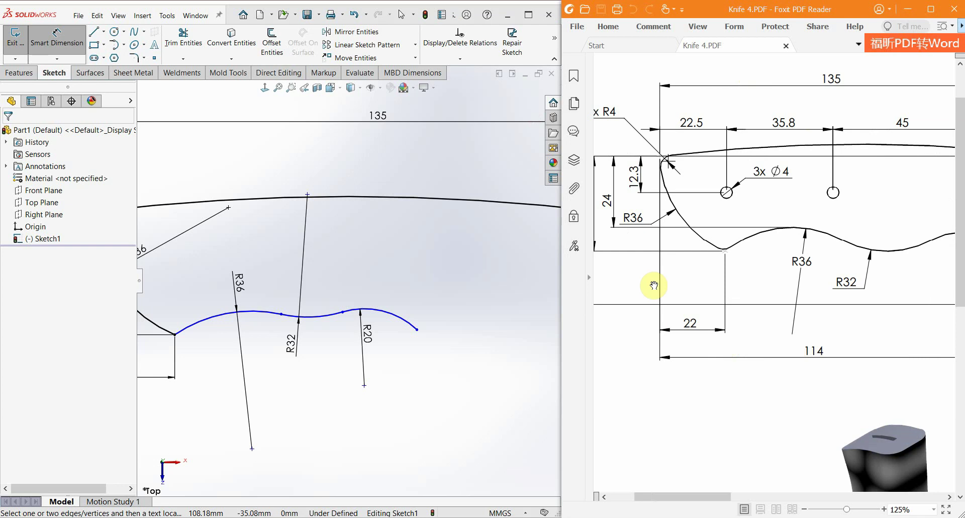
{"action": "left_click", "coordinate": [663, 189]}
{"action": "left_click", "coordinate": [419, 329]}
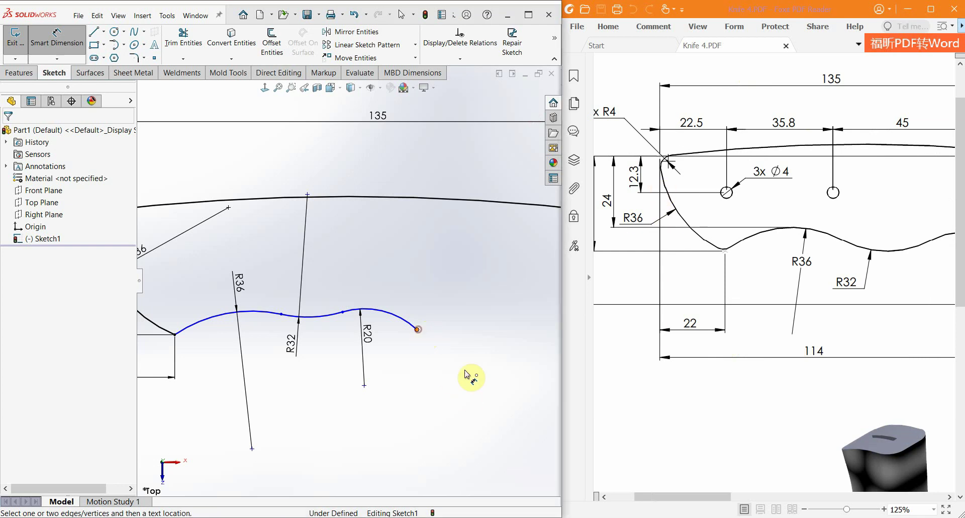
{"action": "scroll", "coordinate": [381, 320], "scroll_direction": "up", "scroll_amount": 3}
Dimension the blade's overall horizontal length to 114 mm from its top-left corner
{"action": "left_click", "coordinate": [207, 243]}
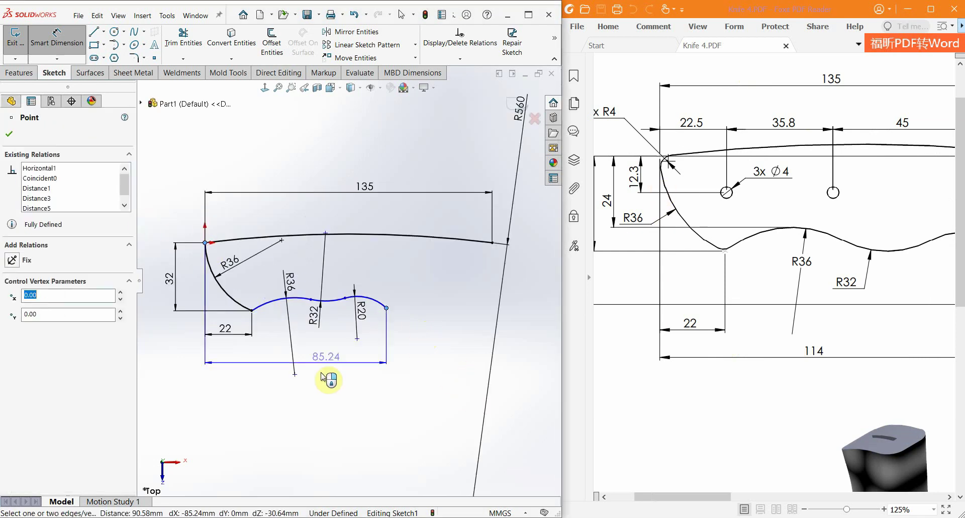
{"action": "left_click", "coordinate": [321, 403]}
{"action": "type", "text": "114"}
{"action": "key", "text": "Return"}
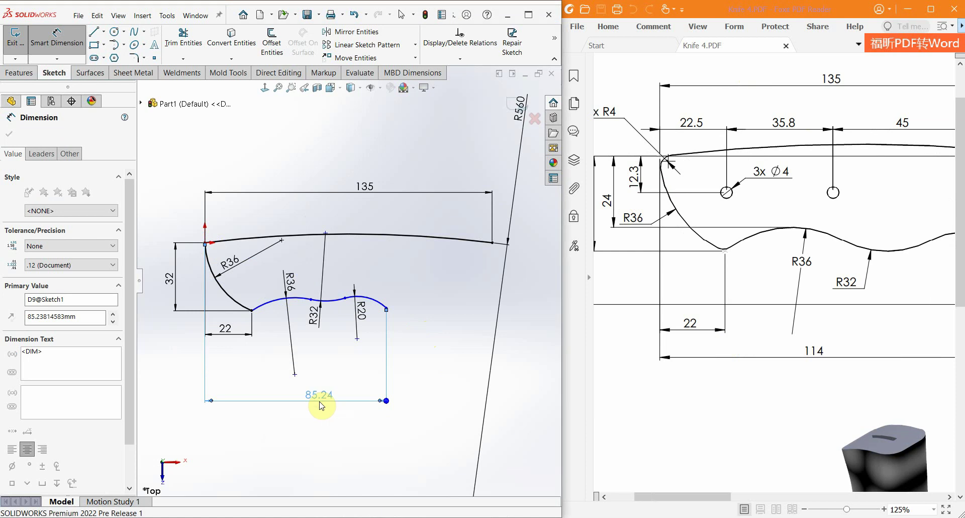
{"action": "scroll", "coordinate": [422, 317], "scroll_direction": "up", "scroll_amount": 2}
{"action": "left_click_drag", "start_coordinate": [831, 244], "coordinate": [638, 253]}
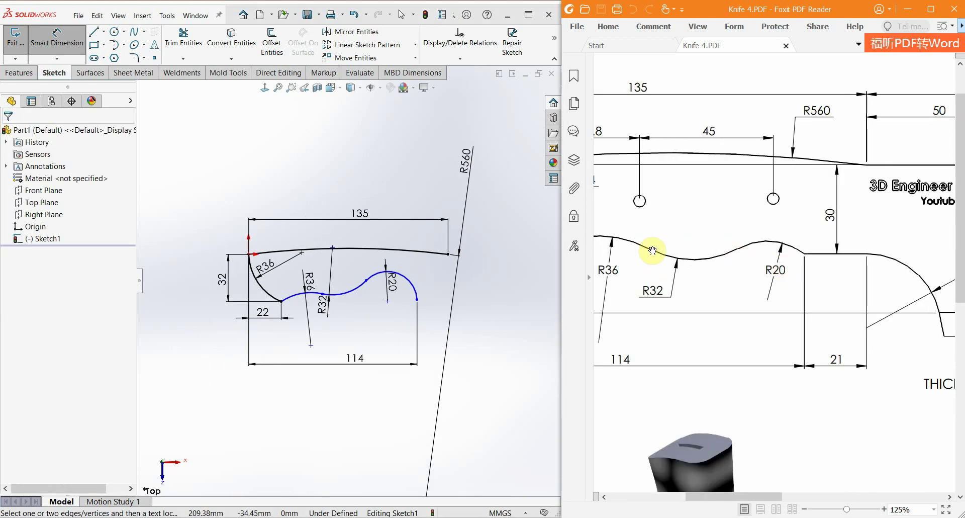
Make two points on the lower curve horizontal with each other
{"action": "left_click", "coordinate": [747, 249]}
{"action": "scroll", "coordinate": [366, 291], "scroll_direction": "down", "scroll_amount": 2}
{"action": "scroll", "coordinate": [395, 307], "scroll_direction": "down", "scroll_amount": 2}
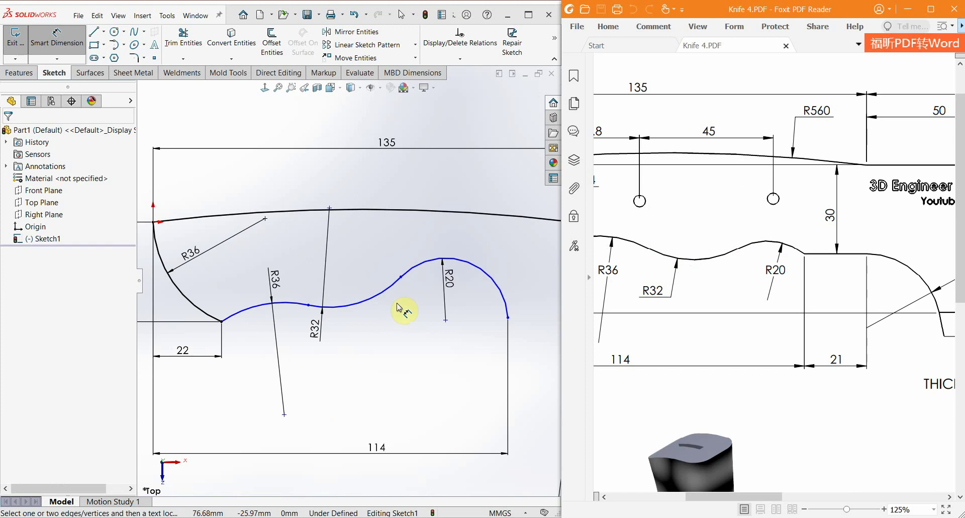
{"action": "scroll", "coordinate": [397, 307], "scroll_direction": "down", "scroll_amount": 2}
{"action": "left_click", "coordinate": [286, 317]}
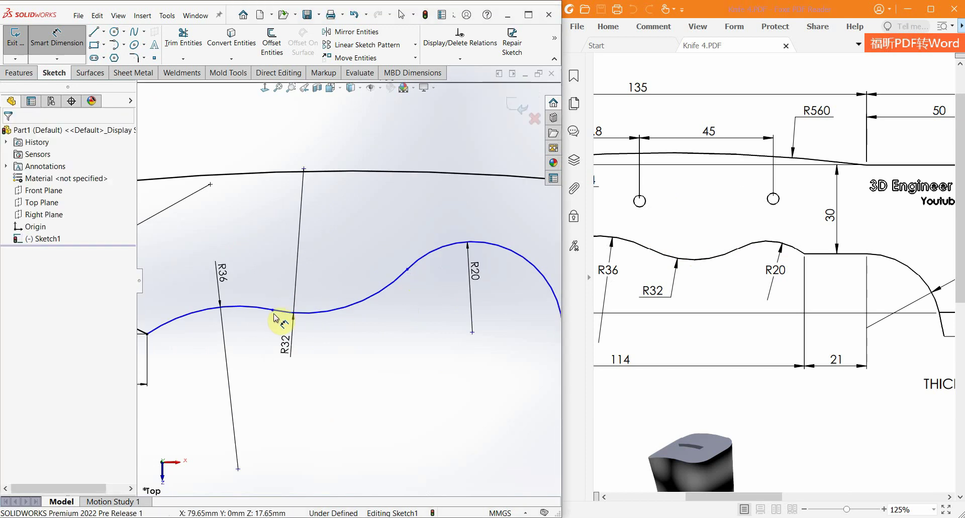
{"action": "key", "text": "Escape"}
{"action": "left_click", "coordinate": [408, 272]}
{"action": "left_click", "coordinate": [409, 270], "text": "ctrl"}
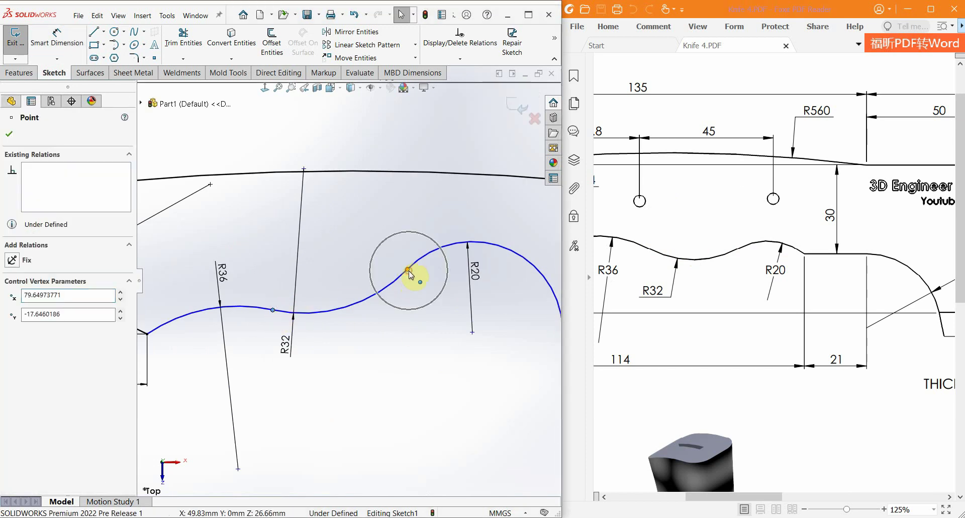
{"action": "left_click", "coordinate": [438, 222]}
{"action": "left_click", "coordinate": [397, 381]}
{"action": "key", "text": "f"}
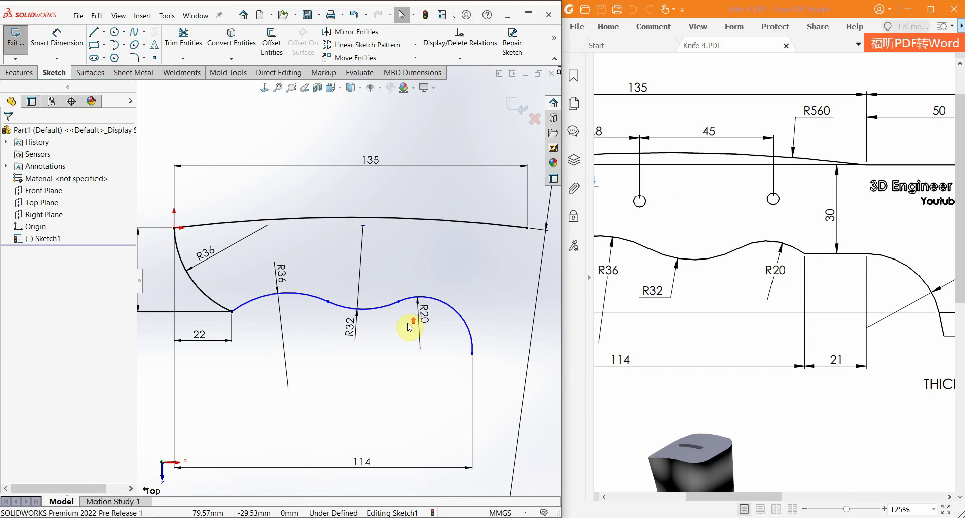
Pan the drawing to its right side and pick the Line tool in the sketch
{"action": "left_click_drag", "start_coordinate": [830, 294], "coordinate": [724, 272]}
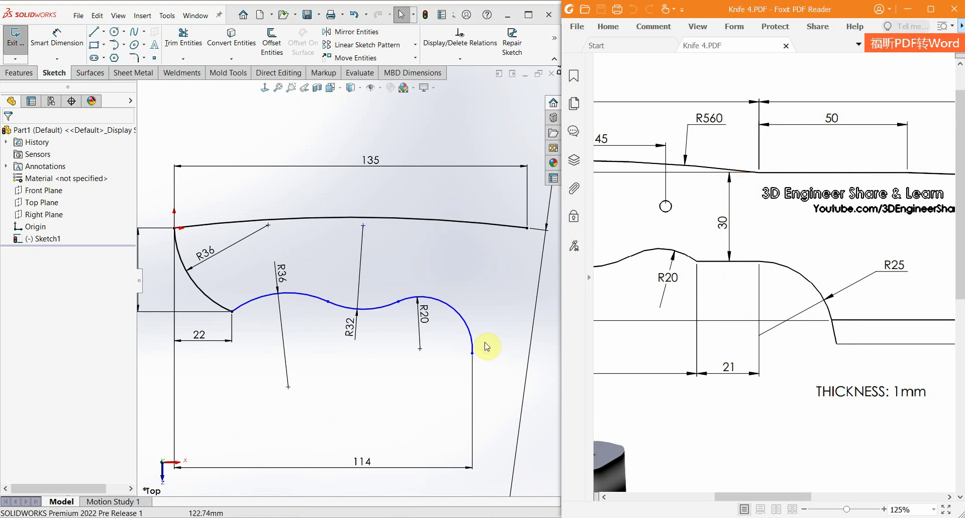
{"action": "left_click", "coordinate": [94, 35]}
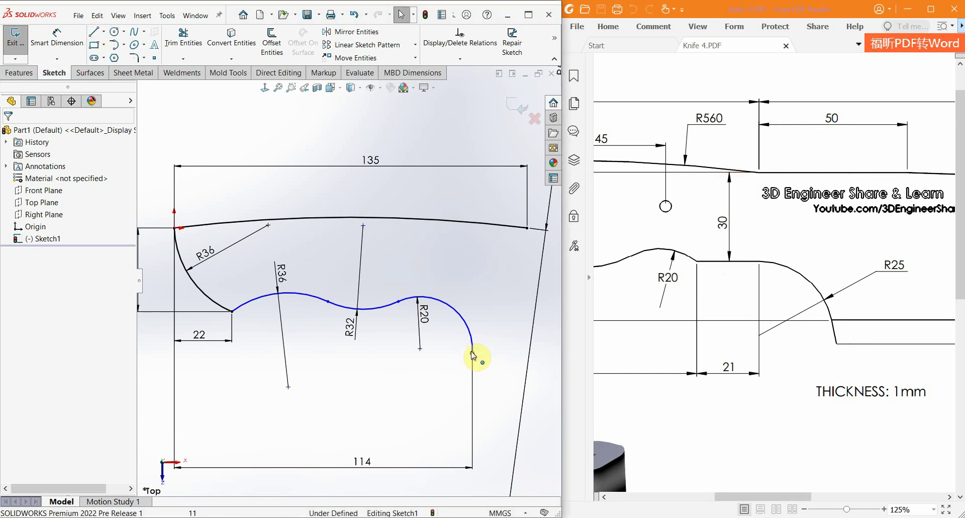
{"action": "left_click", "coordinate": [95, 43]}
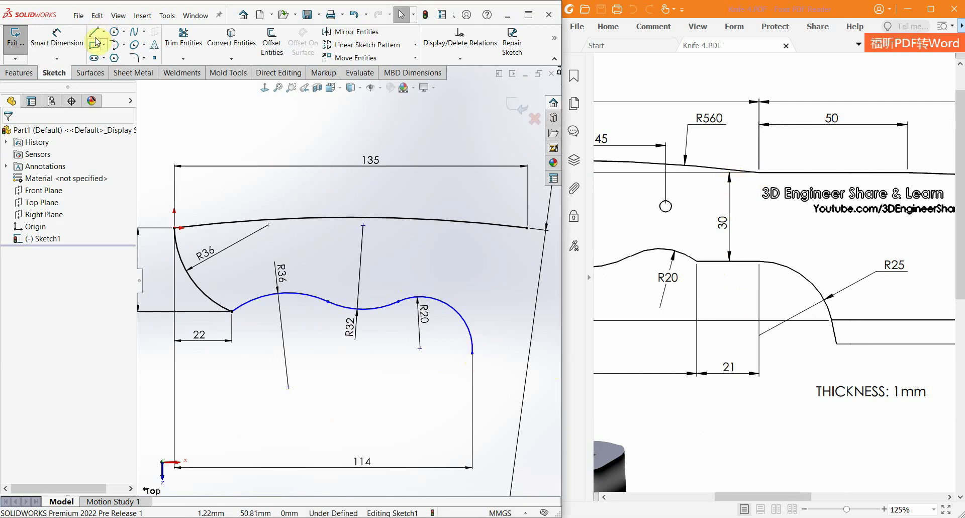
Draw a short horizontal line from the R20 arc's end, 30 mm below the top arc's end
{"action": "left_click", "coordinate": [472, 352]}
{"action": "left_click", "coordinate": [511, 353]}
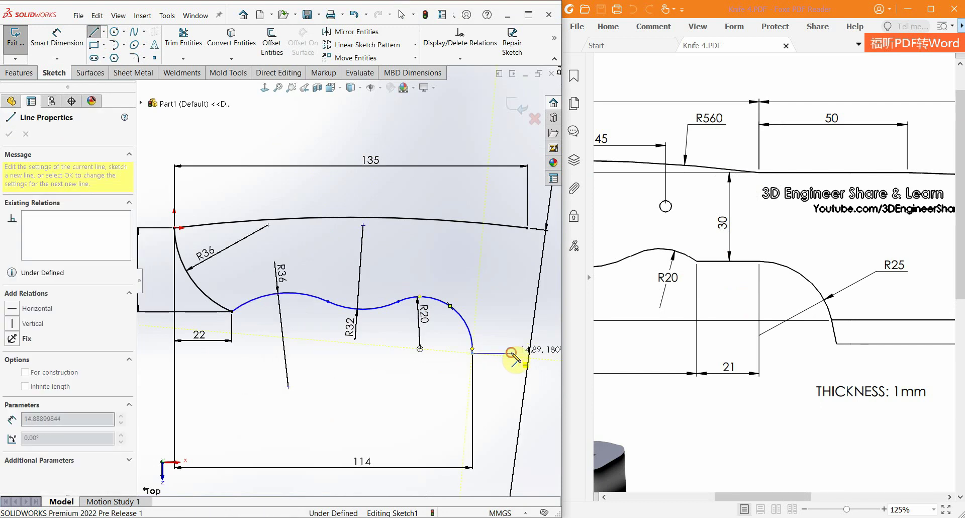
{"action": "key", "text": "Escape"}
{"action": "right_click_drag", "start_coordinate": [481, 400], "coordinate": [501, 337]}
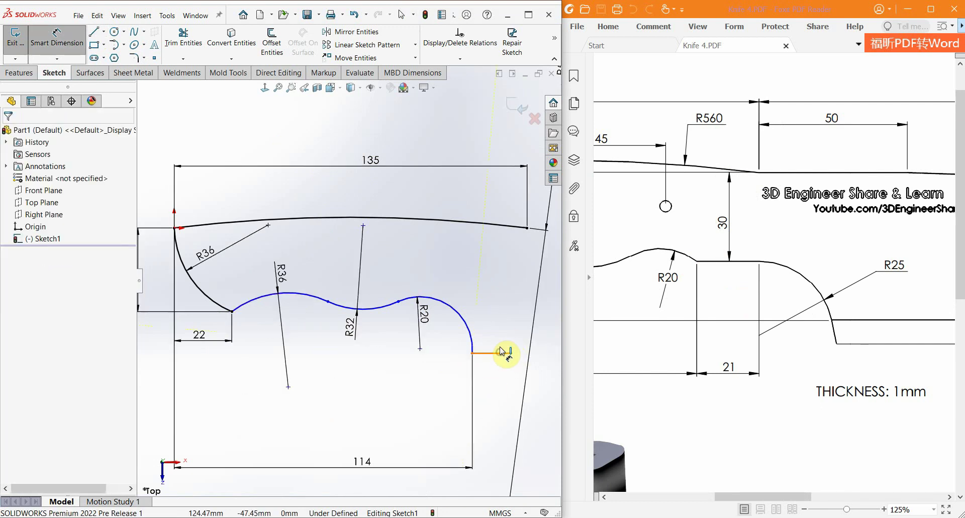
{"action": "left_click_drag", "start_coordinate": [502, 352], "coordinate": [533, 226]}
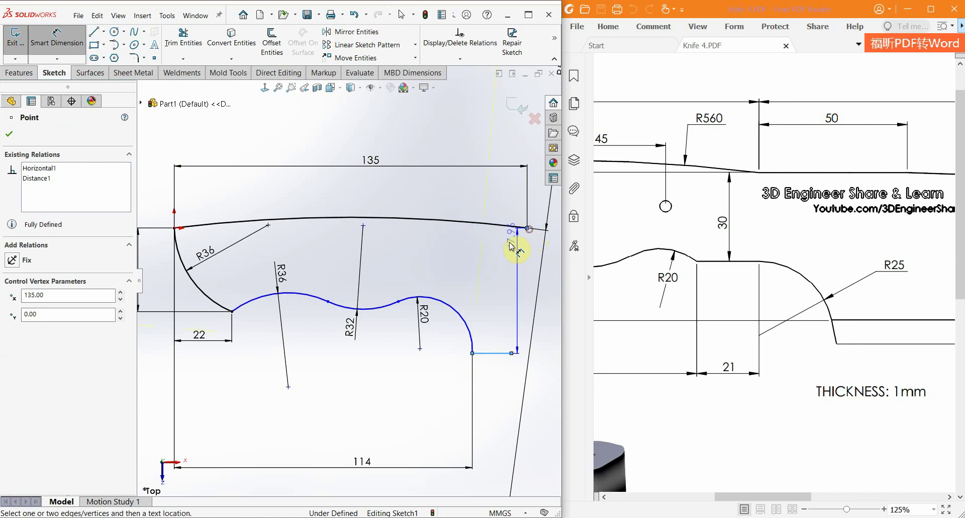
{"action": "left_click", "coordinate": [485, 259]}
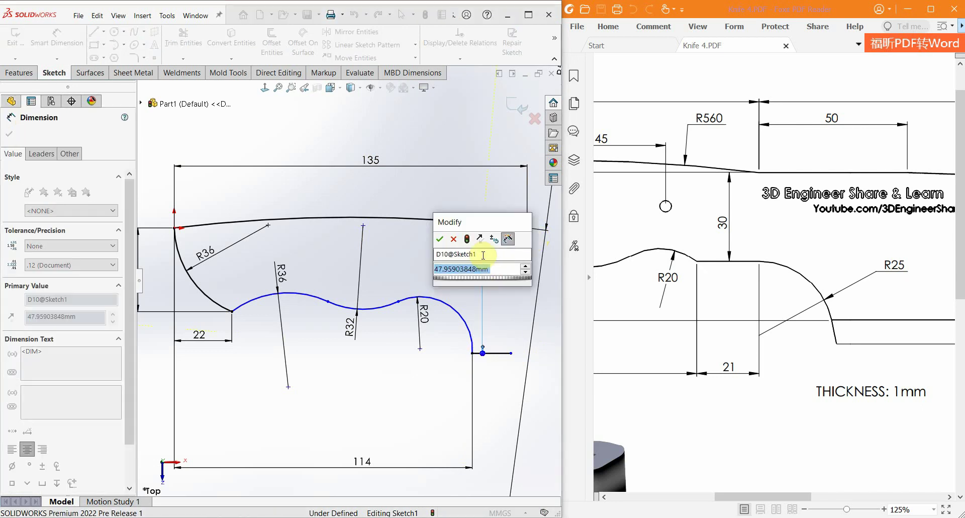
{"action": "type", "text": "30"}
{"action": "key", "text": "Return"}
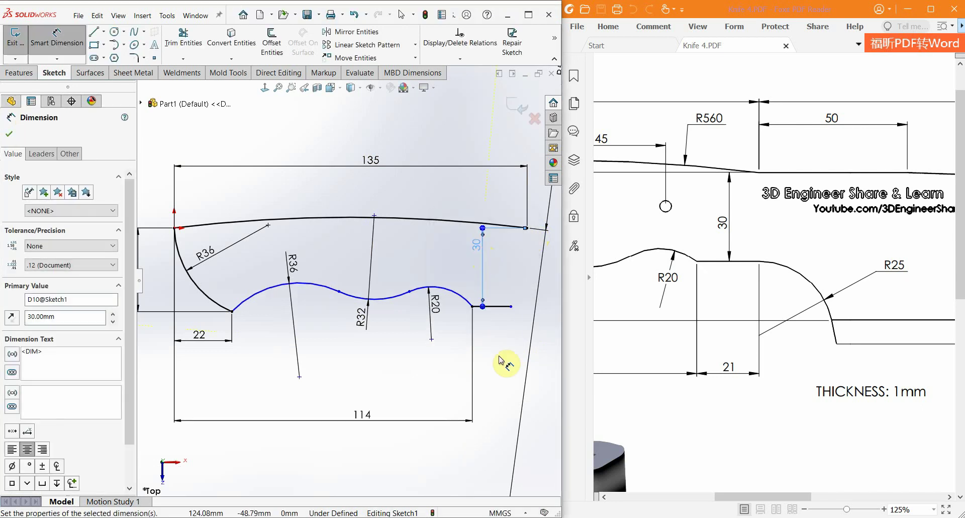
{"action": "left_click", "coordinate": [502, 362]}
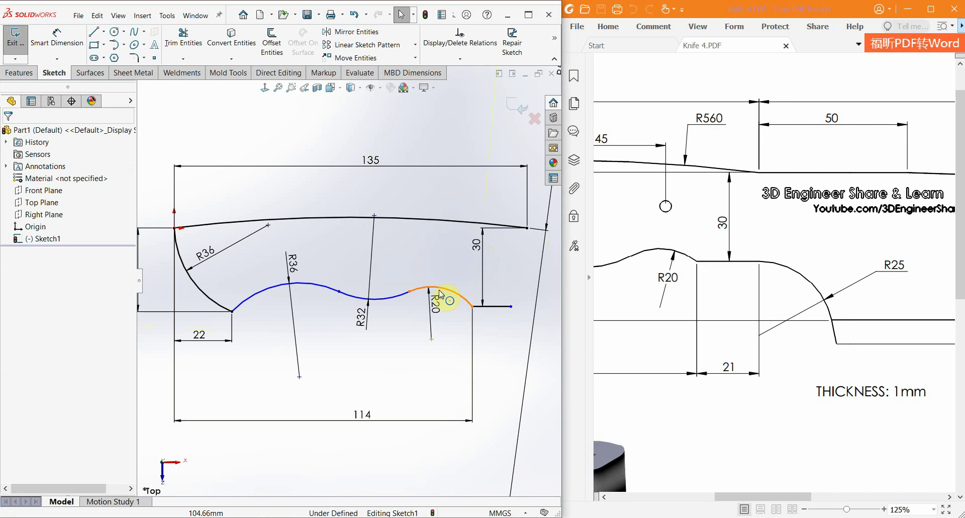
Pan the drawing to the knife's left end and begin another dimension
{"action": "left_click_drag", "start_coordinate": [697, 247], "coordinate": [844, 248]}
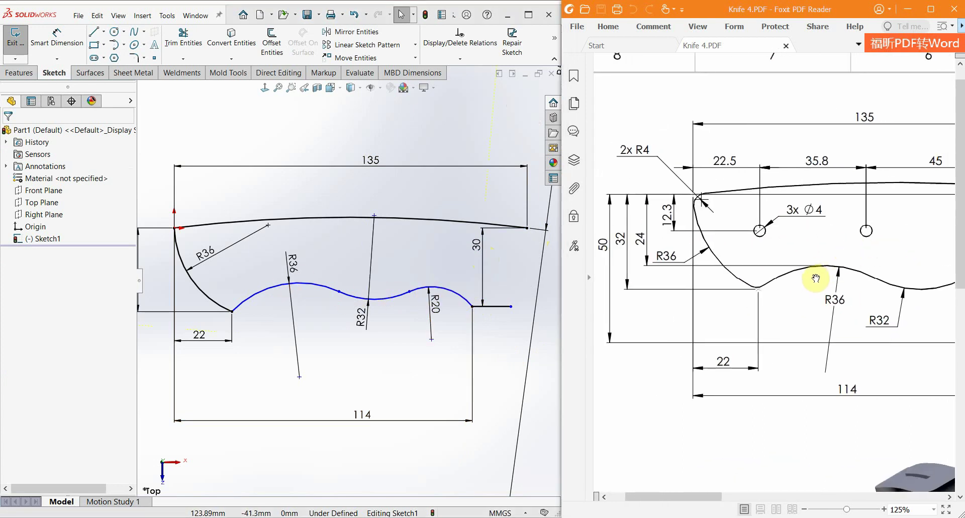
{"action": "left_click", "coordinate": [691, 196]}
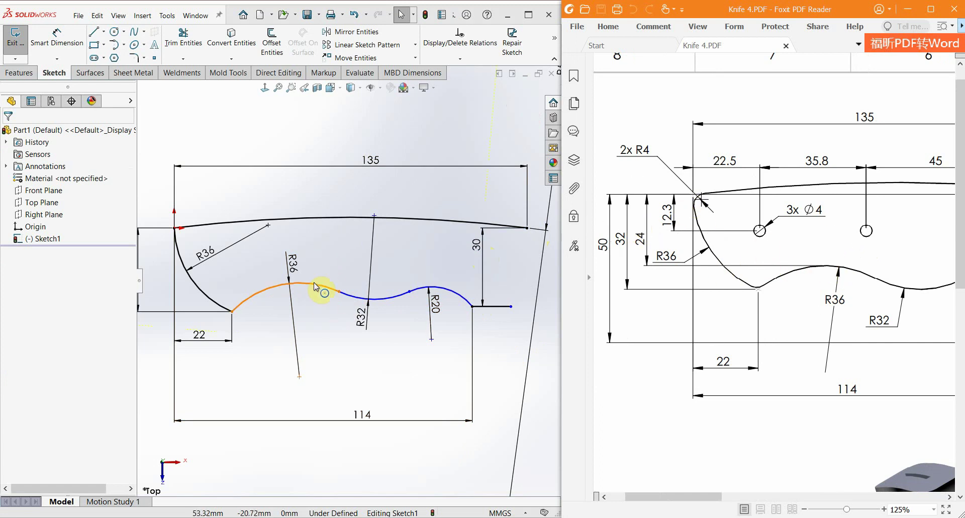
{"action": "right_click_drag", "start_coordinate": [324, 383], "coordinate": [317, 224]}
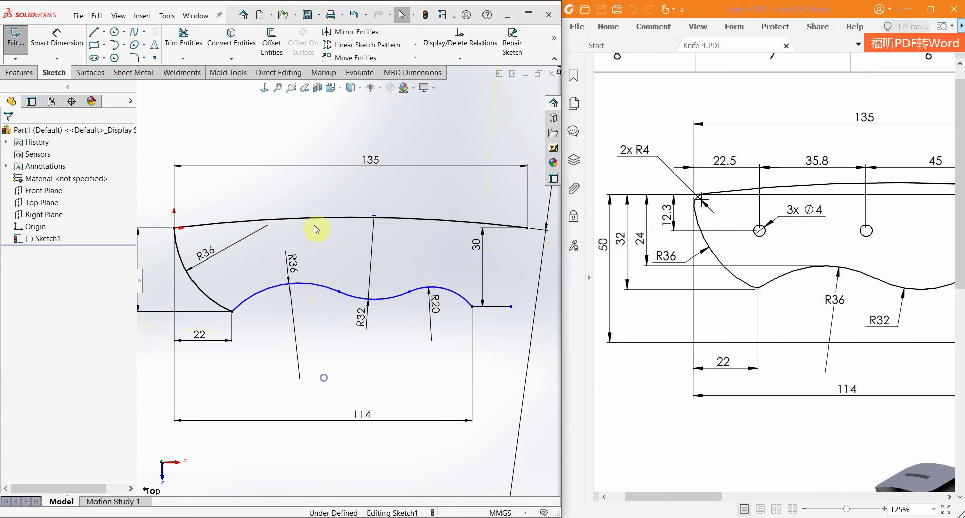
Dimension the top-left corner to the R36 arc's minimum point as 24 mm
{"action": "left_click", "coordinate": [316, 290]}
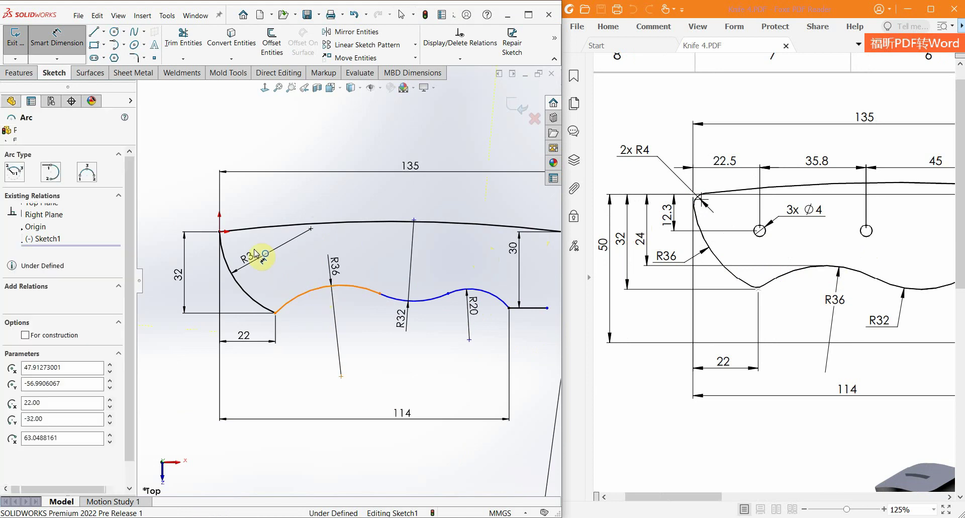
{"action": "left_click", "coordinate": [219, 231]}
{"action": "left_click", "coordinate": [167, 297]}
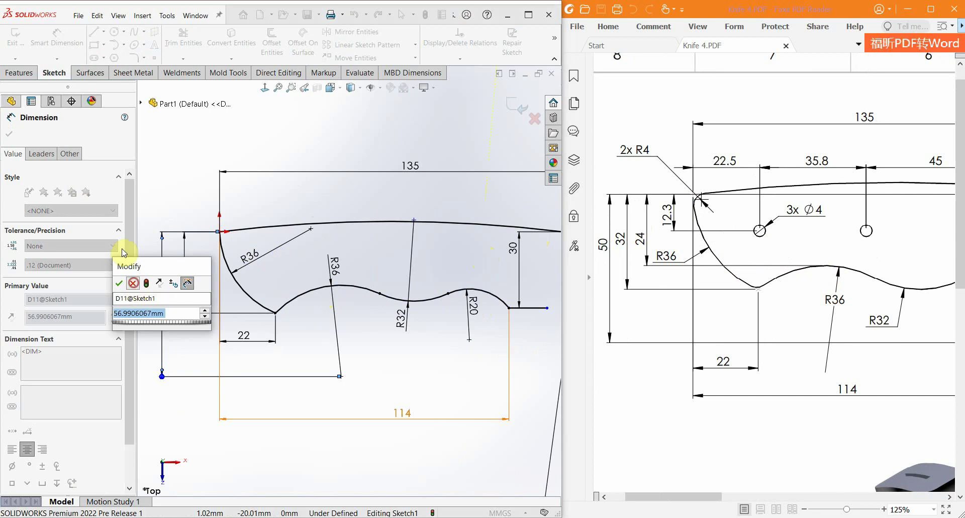
{"action": "left_click", "coordinate": [133, 283]}
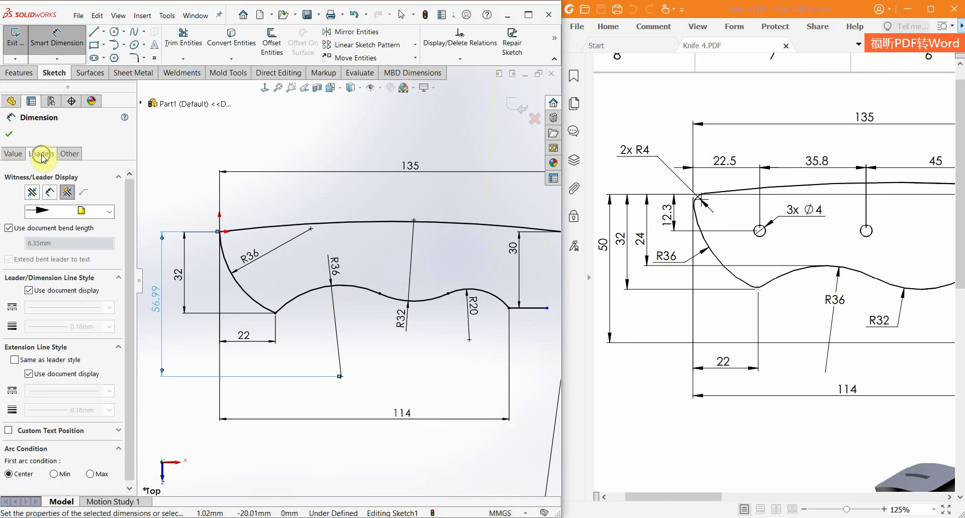
{"action": "scroll", "coordinate": [65, 352], "scroll_direction": "down", "scroll_amount": 1}
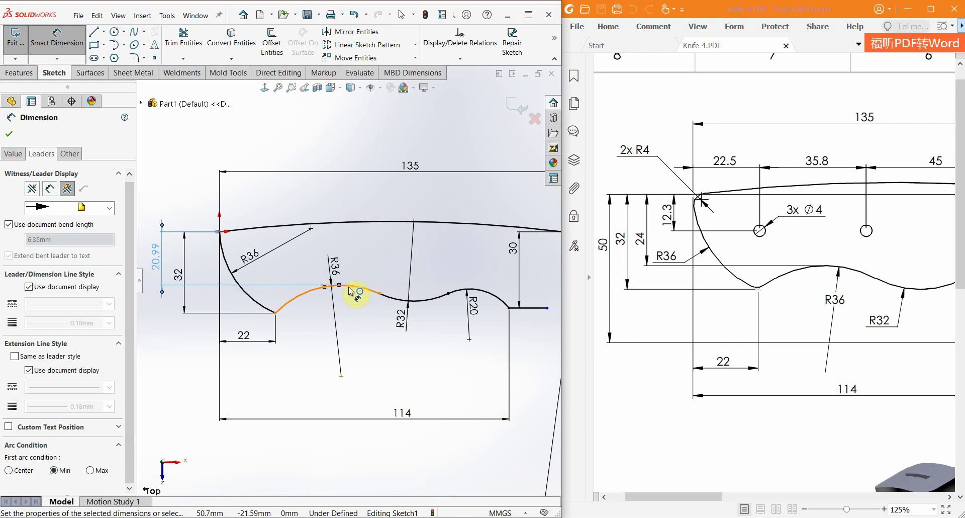
{"action": "double_click", "coordinate": [165, 263]}
{"action": "type", "text": "24"}
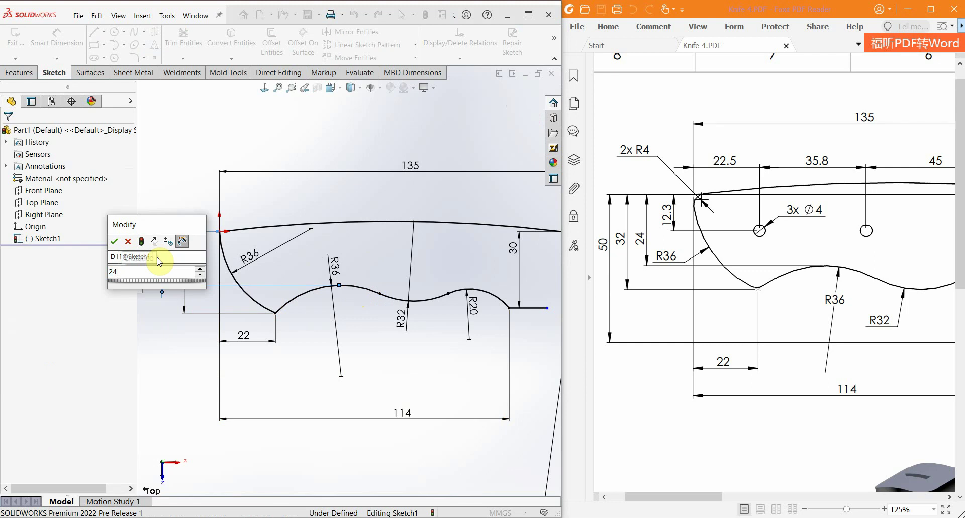
{"action": "key", "text": "Return"}
{"action": "left_click", "coordinate": [322, 370]}
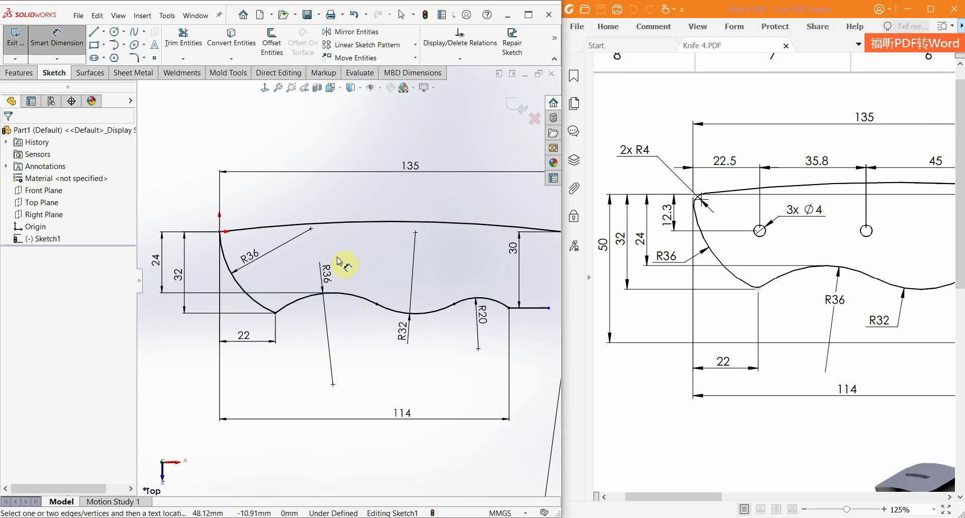
Dimension the short horizontal line at 21 mm, fully defining the sketch
{"action": "scroll", "coordinate": [404, 296], "scroll_direction": "up", "scroll_amount": 2}
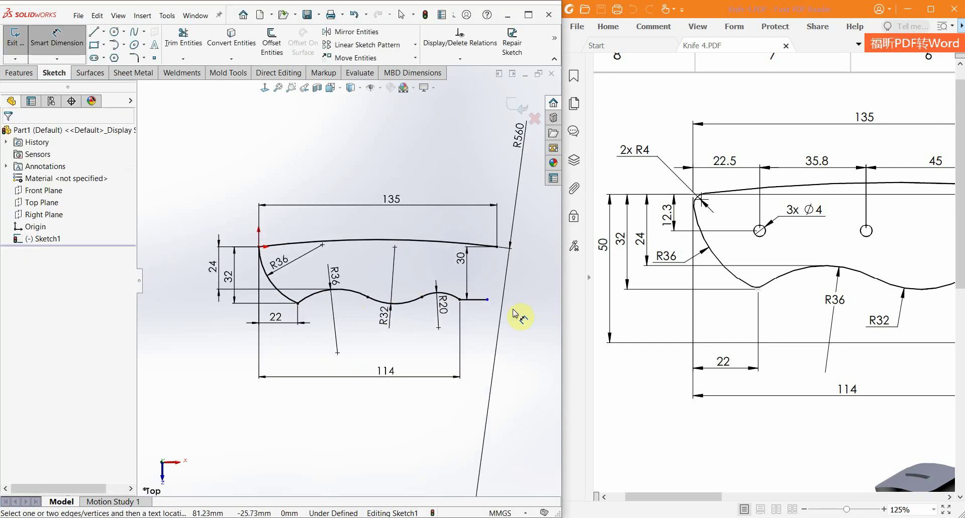
{"action": "scroll", "coordinate": [513, 308], "scroll_direction": "down", "scroll_amount": 5}
{"action": "left_click", "coordinate": [411, 287]}
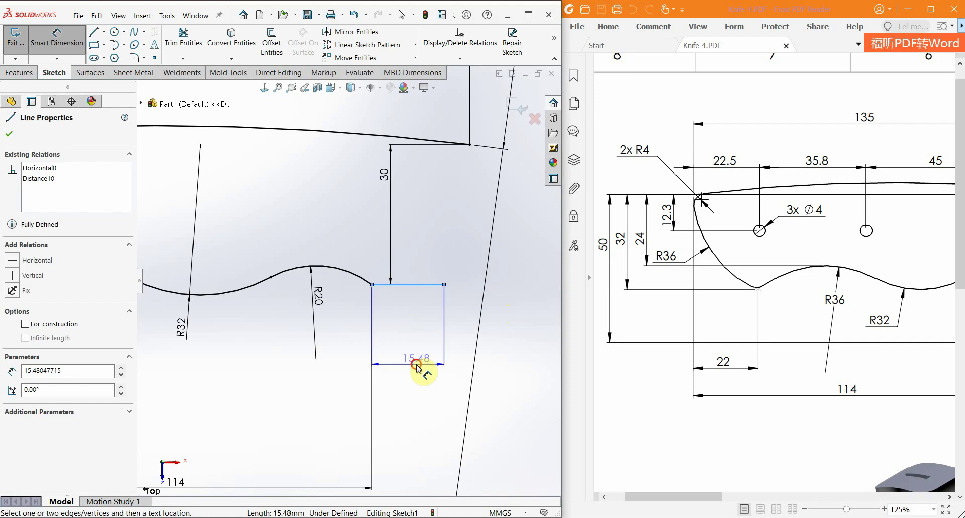
{"action": "left_click", "coordinate": [417, 363]}
{"action": "key", "text": "Return"}
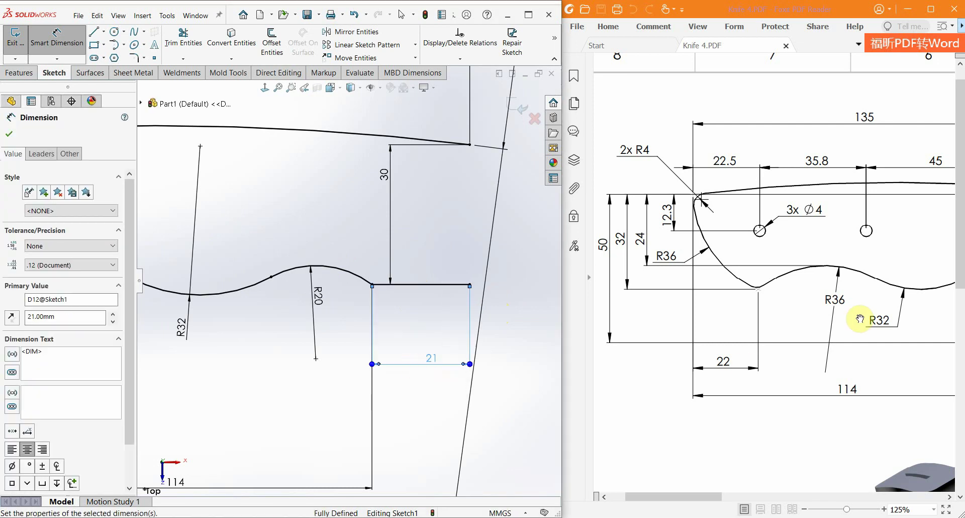
Pan the Foxit knife drawing from the R25 area to the R245 tip curve
{"action": "mouse_move", "coordinate": [918, 276]}
{"action": "left_mouse_down"}
{"action": "mouse_move", "coordinate": [823, 286]}
{"action": "mouse_move", "coordinate": [748, 277]}
{"action": "left_mouse_up"}
{"action": "left_click_drag", "start_coordinate": [900, 299], "coordinate": [762, 287]}
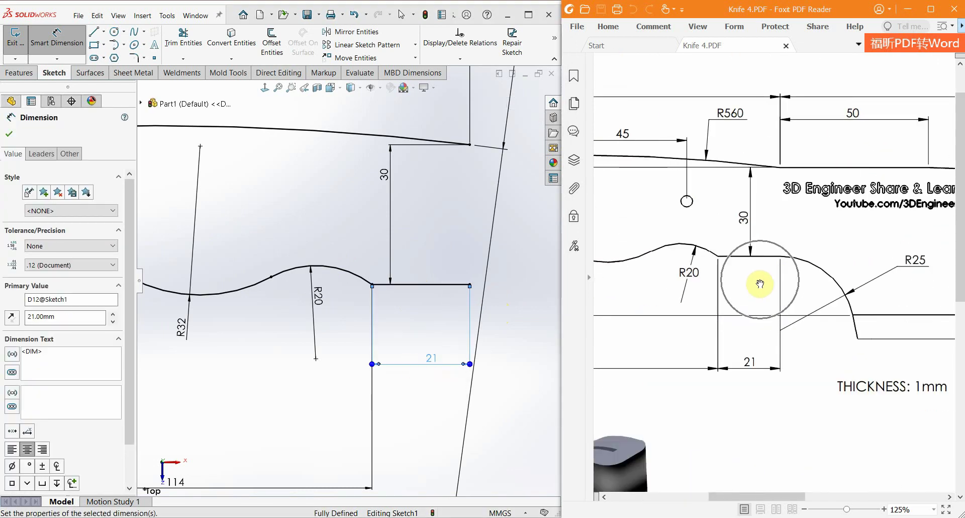
{"action": "scroll", "coordinate": [836, 222], "scroll_direction": "down", "scroll_amount": 2, "text": "ctrl"}
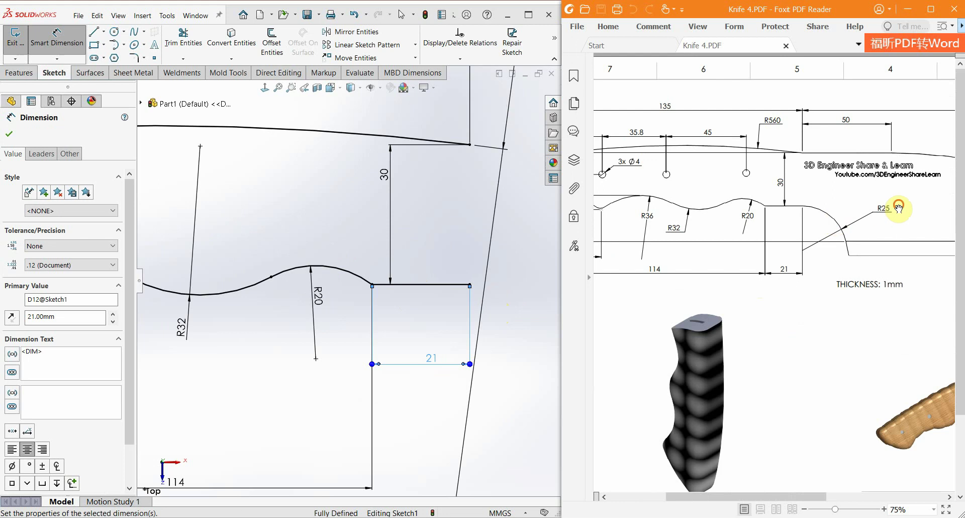
{"action": "left_click_drag", "start_coordinate": [900, 207], "coordinate": [786, 196]}
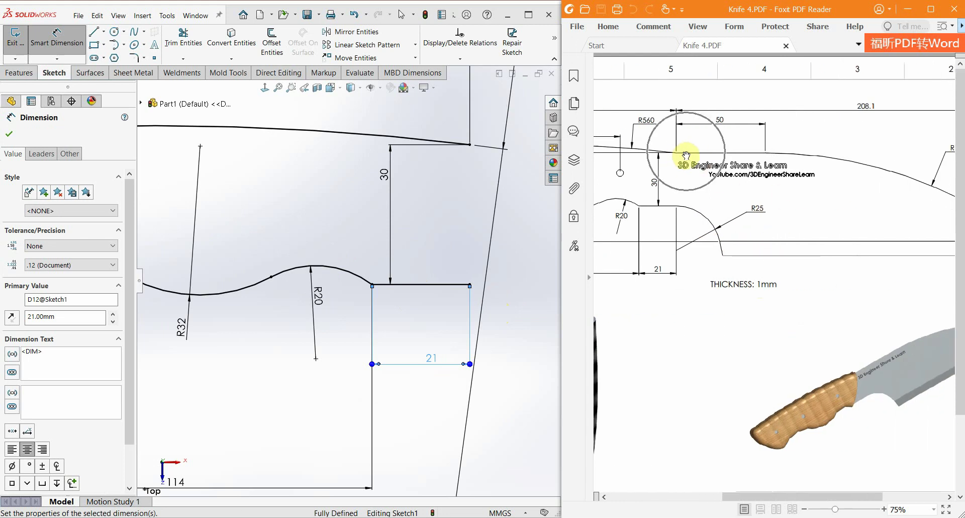
{"action": "left_click_drag", "start_coordinate": [807, 172], "coordinate": [735, 169]}
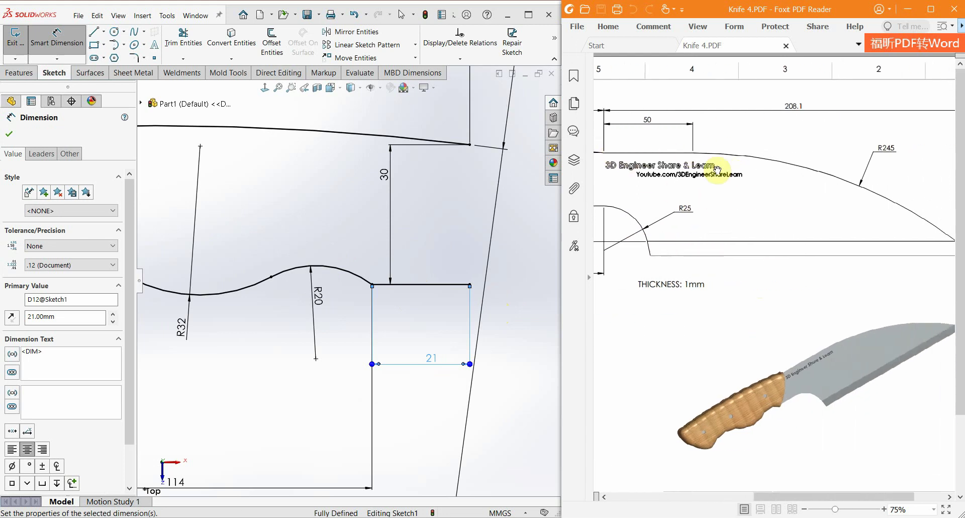
{"action": "left_click_drag", "start_coordinate": [900, 169], "coordinate": [828, 181]}
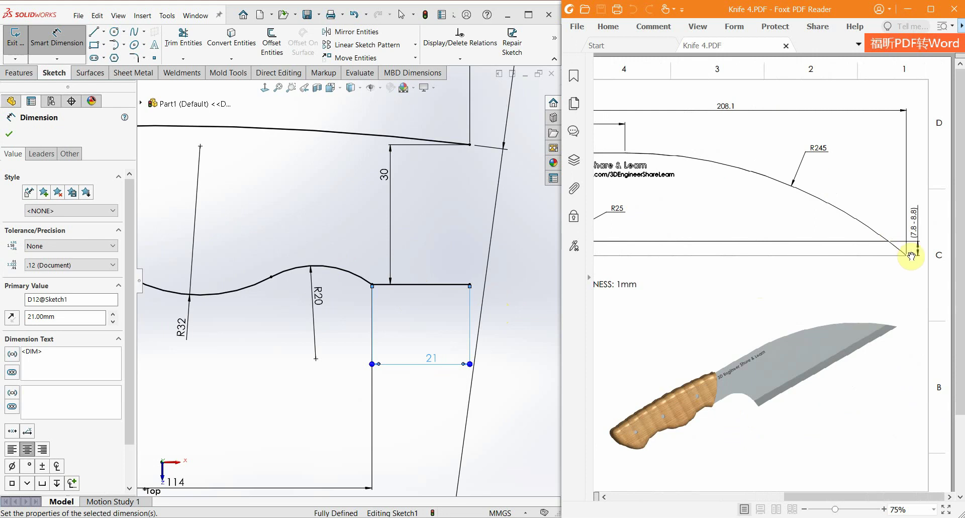
{"action": "left_click_drag", "start_coordinate": [766, 196], "coordinate": [819, 189]}
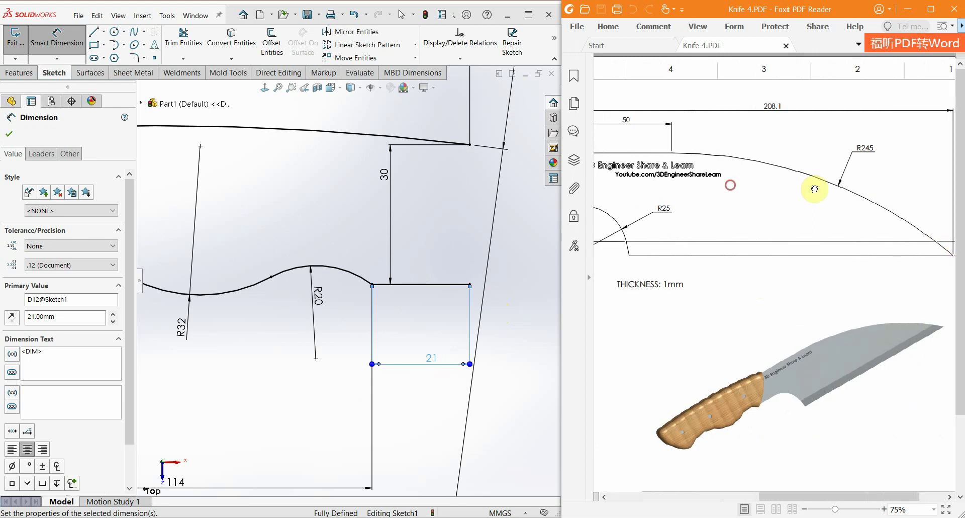
Check the blade tip at the drawing's right edge, then return to the SOLIDWORKS sketch
{"action": "left_click", "coordinate": [628, 157]}
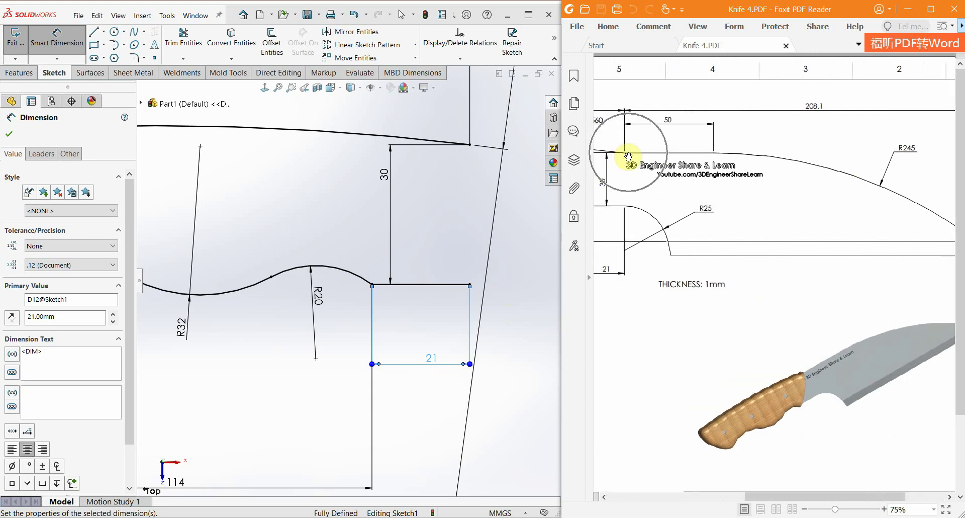
{"action": "left_click_drag", "start_coordinate": [794, 126], "coordinate": [712, 129]}
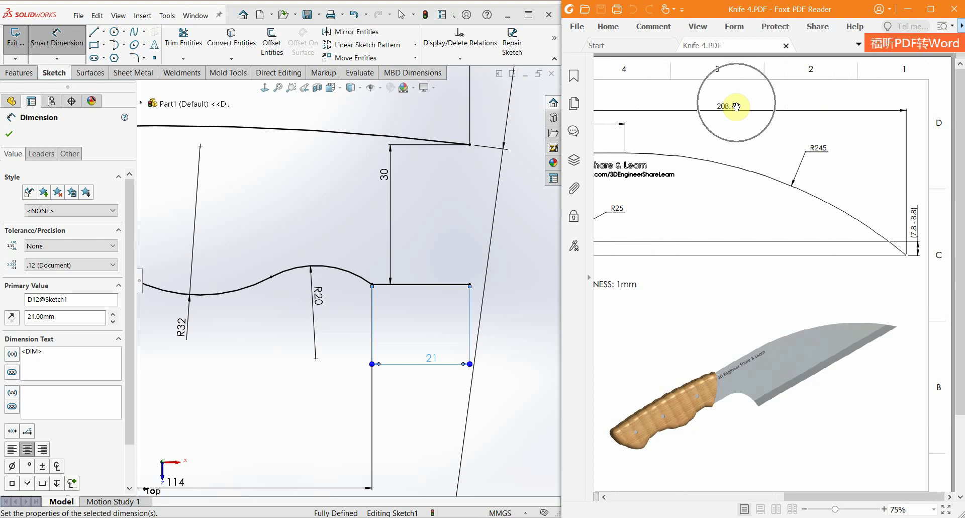
{"action": "left_click_drag", "start_coordinate": [720, 189], "coordinate": [848, 199]}
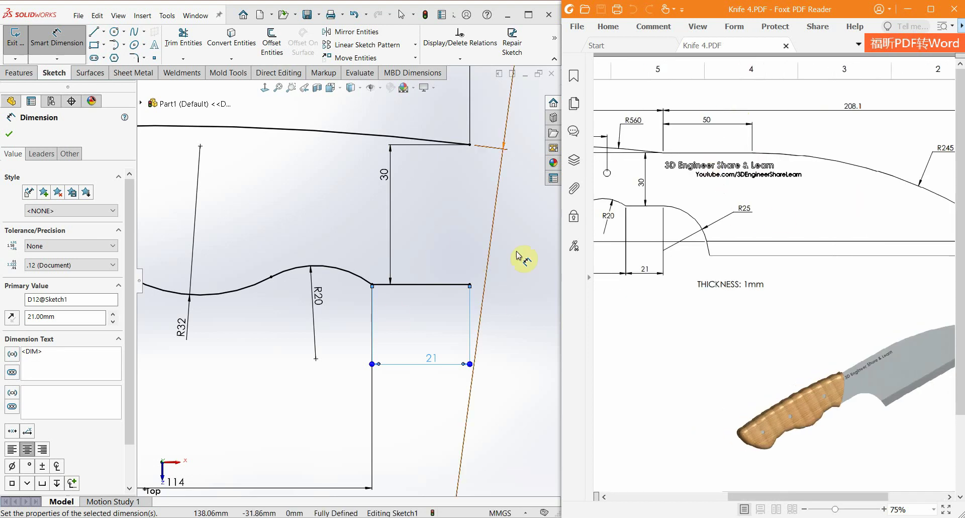
{"action": "left_click", "coordinate": [442, 231]}
{"action": "scroll", "coordinate": [442, 284], "scroll_direction": "down", "scroll_amount": 3}
{"action": "scroll", "coordinate": [428, 246], "scroll_direction": "up", "scroll_amount": 2}
Draw a straight spine line from the spine end with a tangent tip arc after it
{"action": "key", "text": "Escape"}
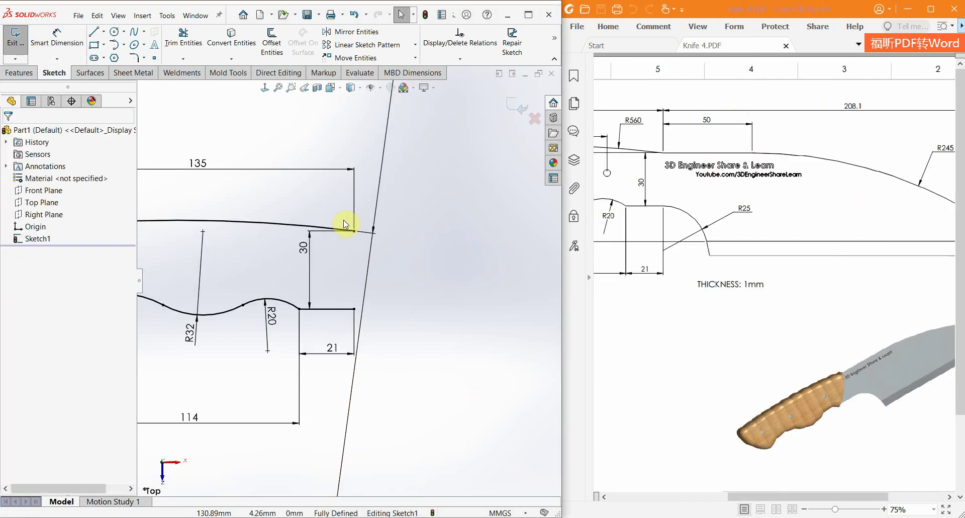
{"action": "key", "text": "l"}
{"action": "left_click", "coordinate": [354, 231]}
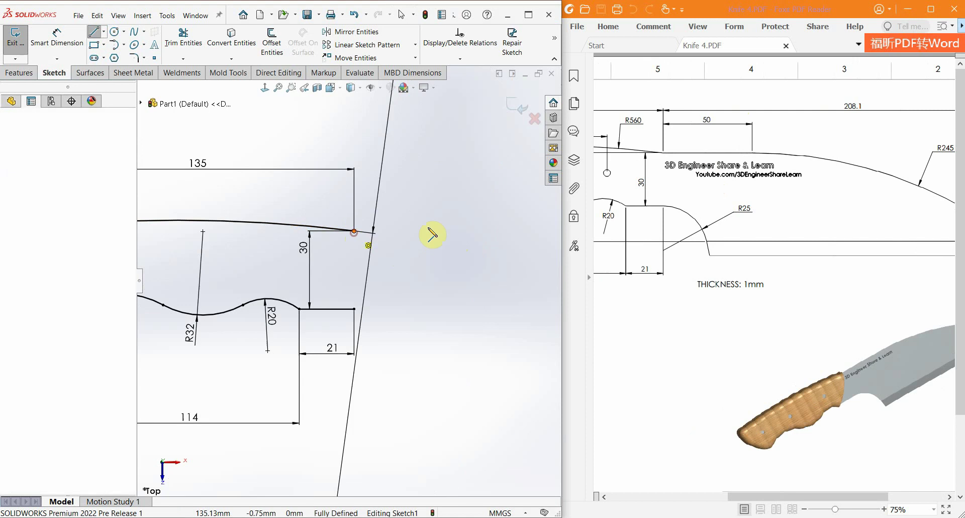
{"action": "left_click", "coordinate": [447, 231]}
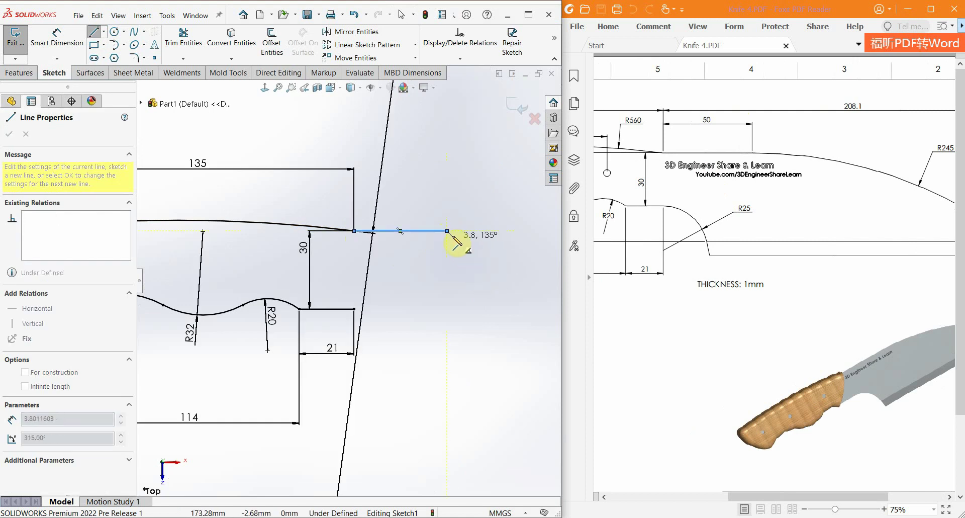
{"action": "scroll", "coordinate": [452, 237], "scroll_direction": "down", "scroll_amount": 2}
{"action": "scroll", "coordinate": [416, 260], "scroll_direction": "down", "scroll_amount": 1}
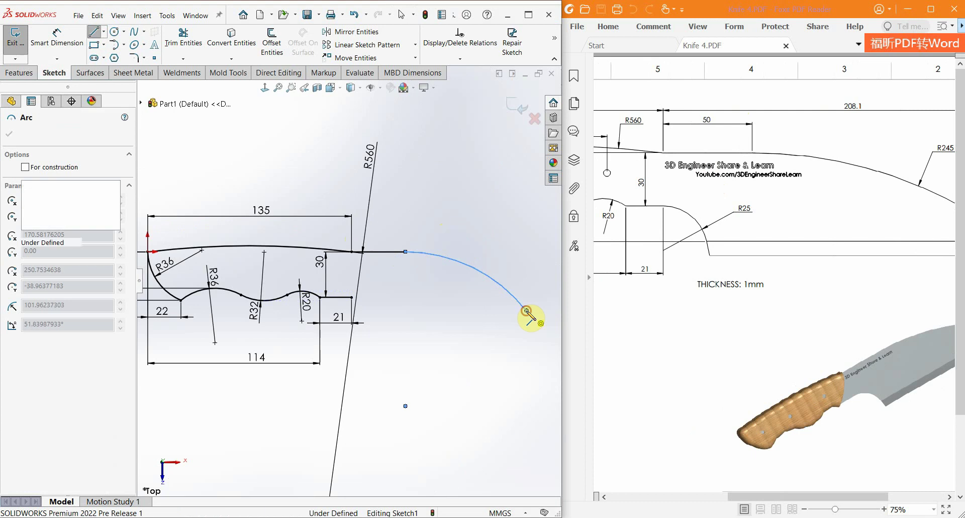
{"action": "left_click", "coordinate": [527, 310]}
{"action": "key", "text": "Escape"}
Dimension the tip arc to R245 and the straight spine segment to 50 mm
{"action": "key", "text": "d"}
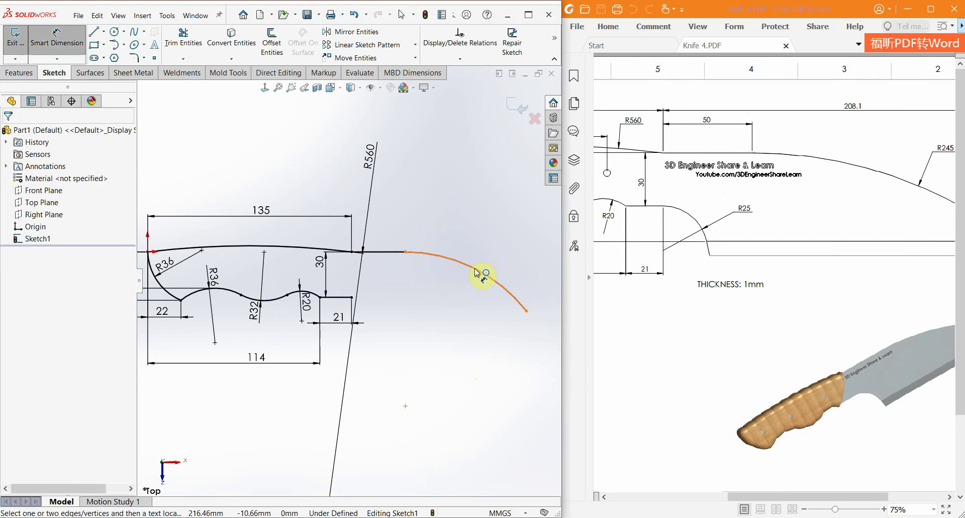
{"action": "left_click", "coordinate": [475, 270]}
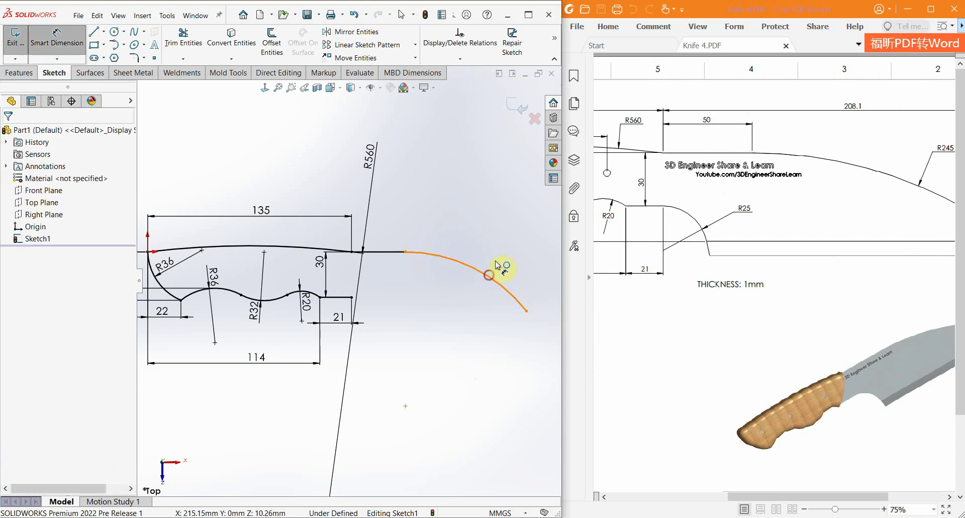
{"action": "left_click", "coordinate": [497, 264]}
{"action": "left_click", "coordinate": [500, 259]}
{"action": "type", "text": "245"}
{"action": "key", "text": "Return"}
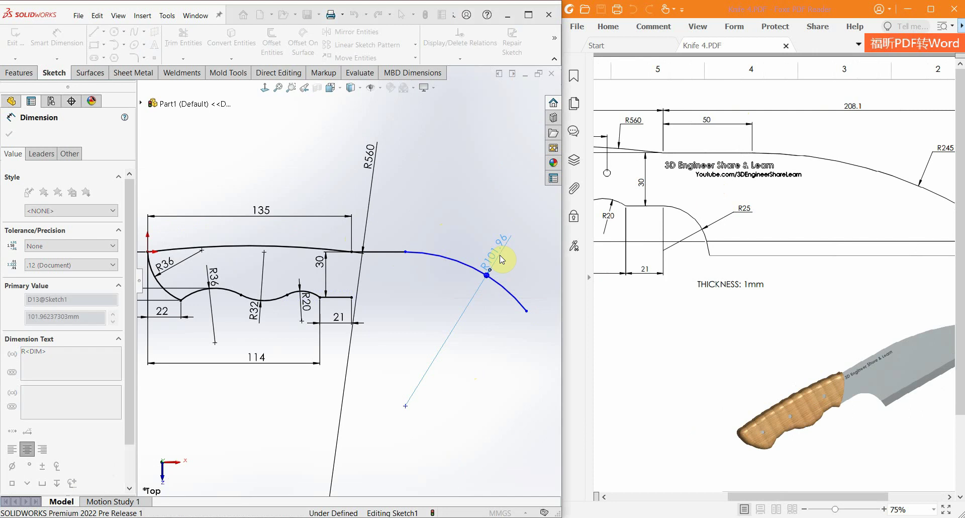
{"action": "left_click", "coordinate": [383, 255]}
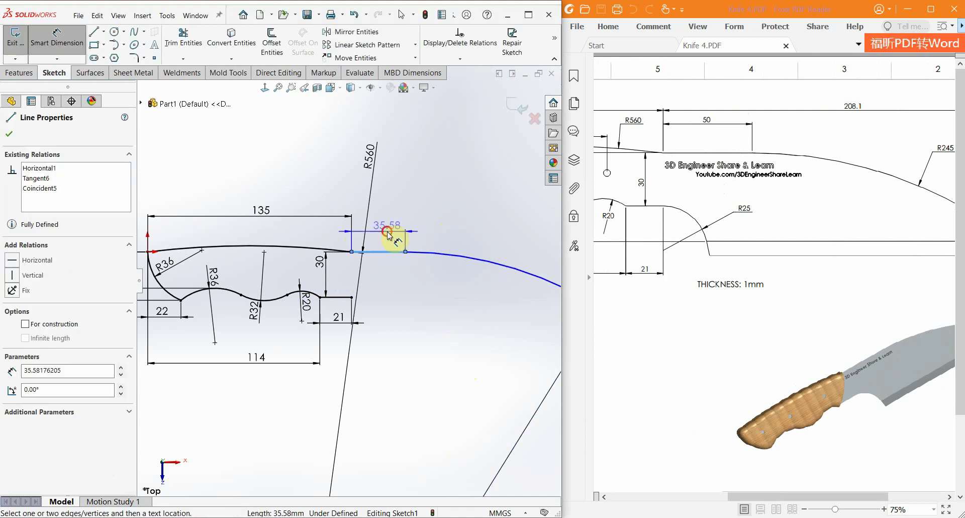
{"action": "left_click", "coordinate": [390, 235]}
{"action": "type", "text": "50"}
{"action": "key", "text": "Return"}
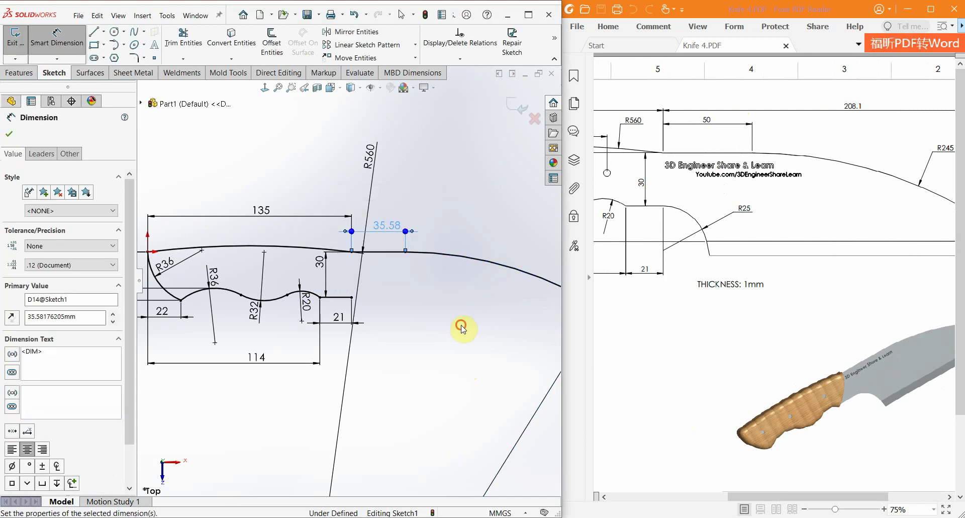
{"action": "scroll", "coordinate": [459, 327], "scroll_direction": "up", "scroll_amount": 3}
{"action": "scroll", "coordinate": [428, 293], "scroll_direction": "down", "scroll_amount": 2}
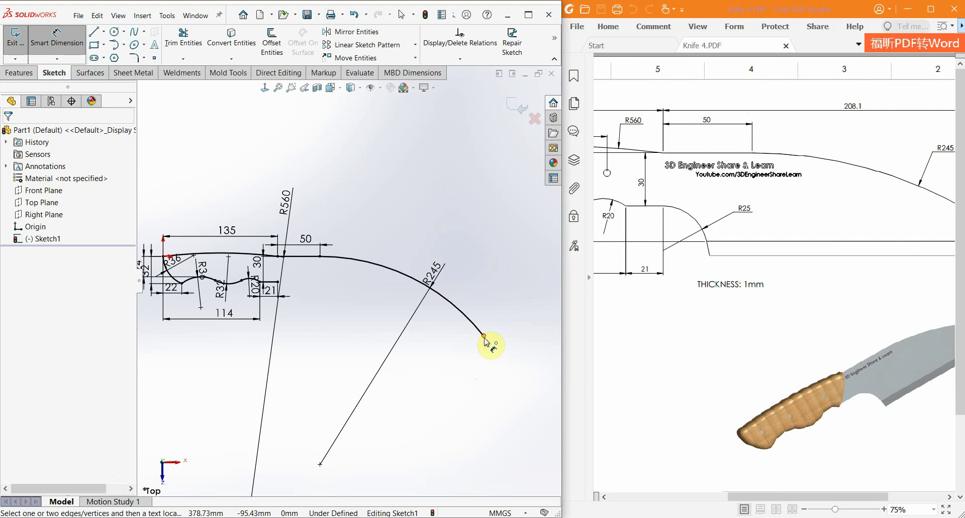
Set the horizontal distance from the 135 mm spine point to the blade tip at 208.1 mm
{"action": "left_click", "coordinate": [484, 336]}
{"action": "scroll", "coordinate": [314, 249], "scroll_direction": "down", "scroll_amount": 2}
{"action": "left_click", "coordinate": [255, 270]}
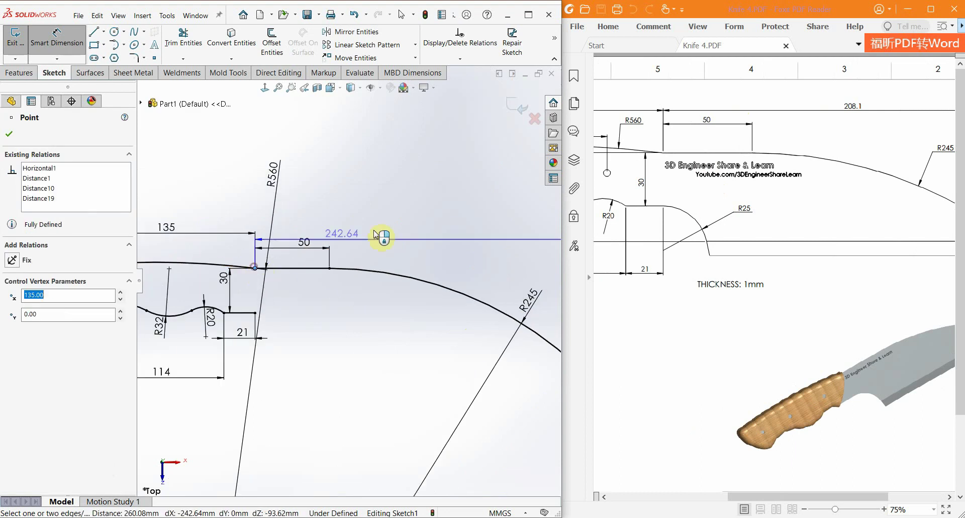
{"action": "left_click", "coordinate": [382, 232]}
{"action": "type", "text": "208.1"}
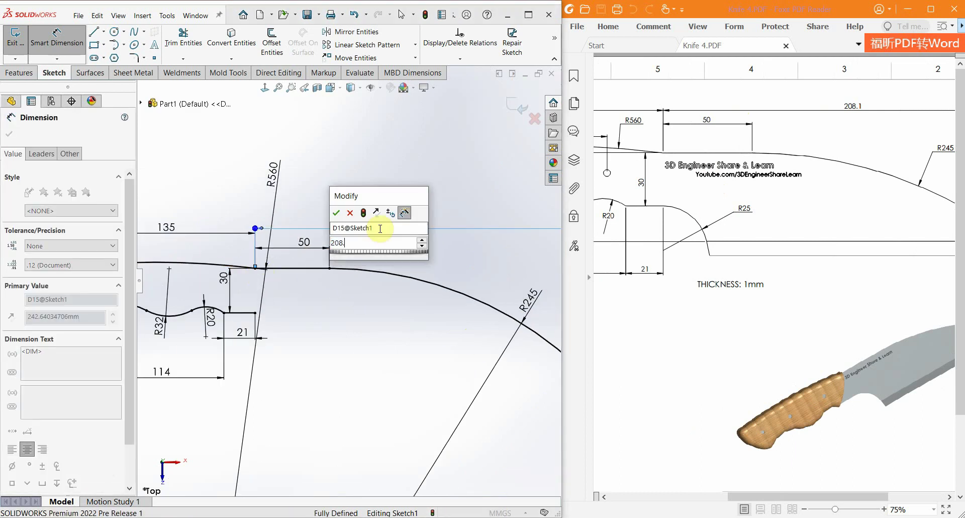
{"action": "key", "text": "Return"}
{"action": "key", "text": "Escape"}
{"action": "scroll", "coordinate": [382, 315], "scroll_direction": "up", "scroll_amount": 1}
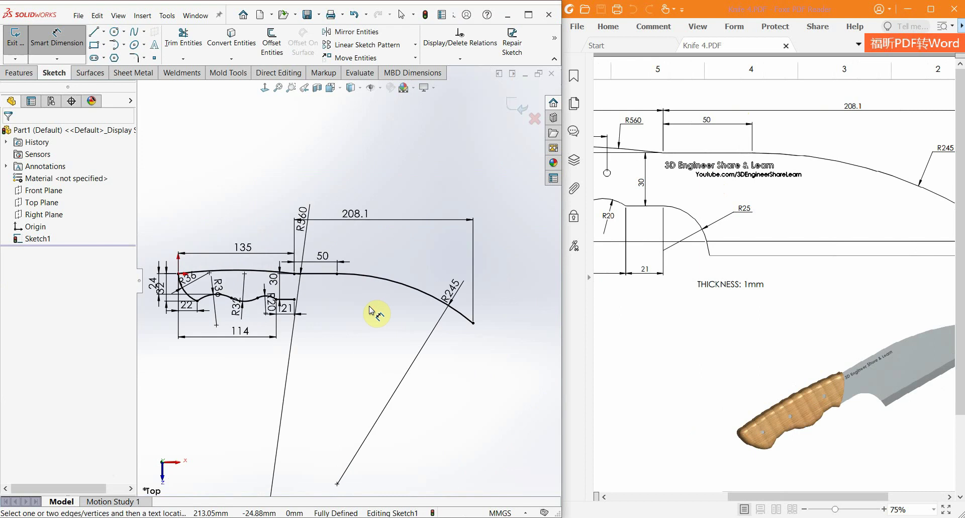
{"action": "left_click_drag", "start_coordinate": [887, 259], "coordinate": [759, 259]}
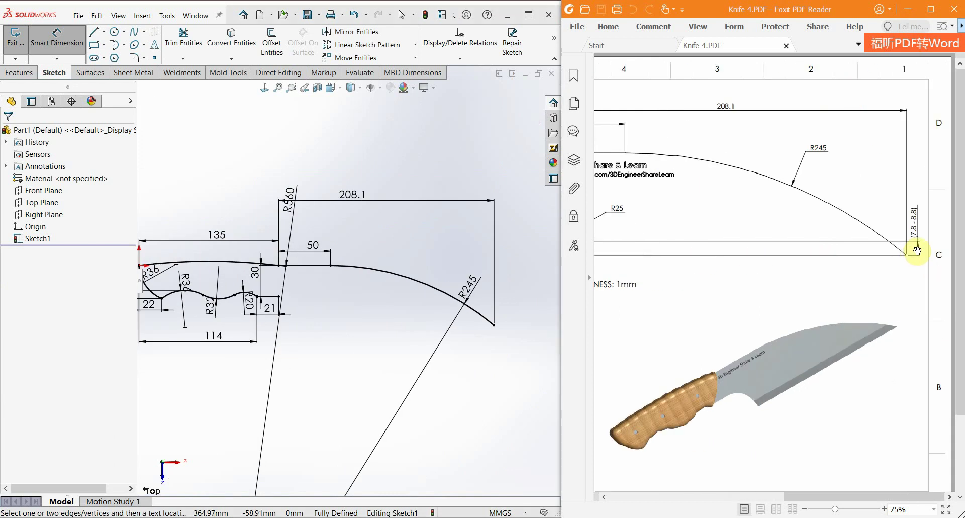
Zoom the PDF to 200% on the tip's 7.8–8.8 height, then to 150% on R25 and 21
{"action": "scroll", "coordinate": [917, 250], "scroll_direction": "up", "scroll_amount": 1, "text": "ctrl"}
{"action": "scroll", "coordinate": [921, 184], "scroll_direction": "up", "scroll_amount": 3, "text": "ctrl"}
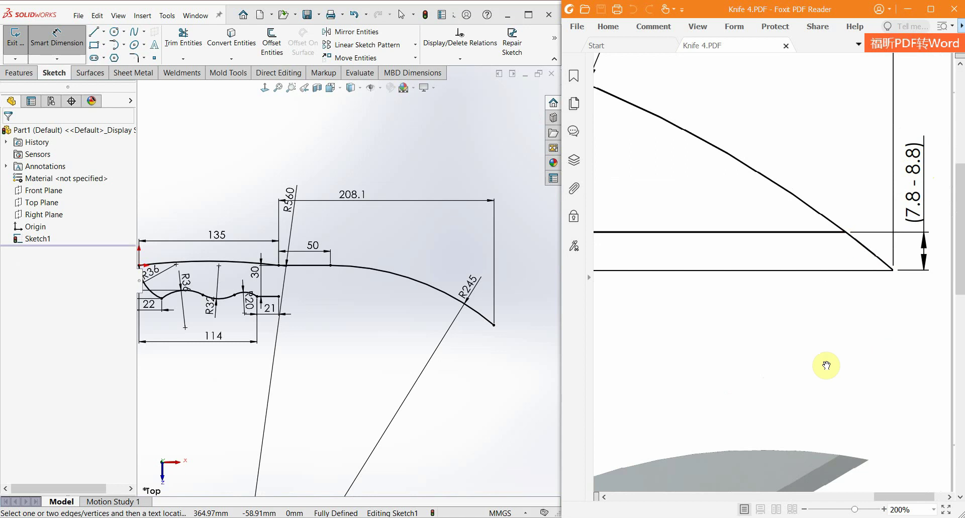
{"action": "scroll", "coordinate": [828, 387], "scroll_direction": "down", "scroll_amount": 2}
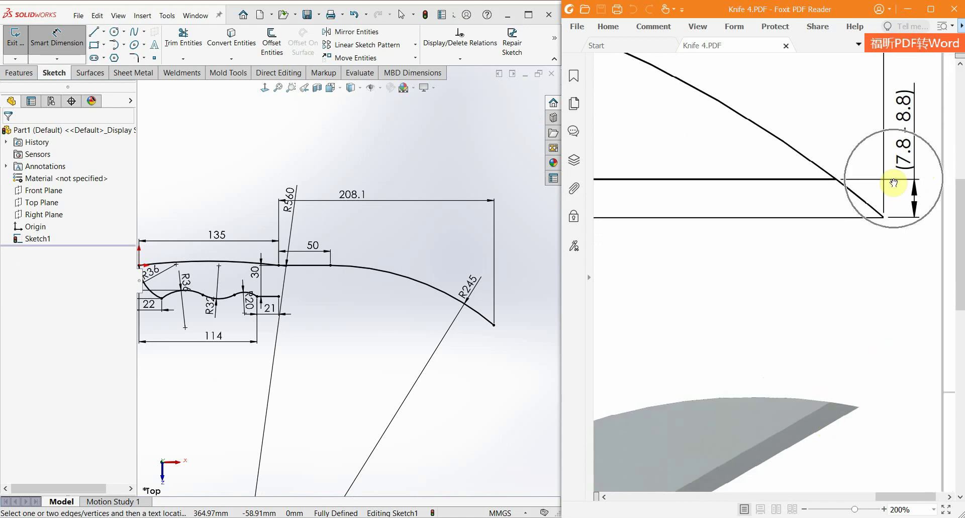
{"action": "scroll", "coordinate": [844, 204], "scroll_direction": "down", "scroll_amount": 2, "text": "ctrl"}
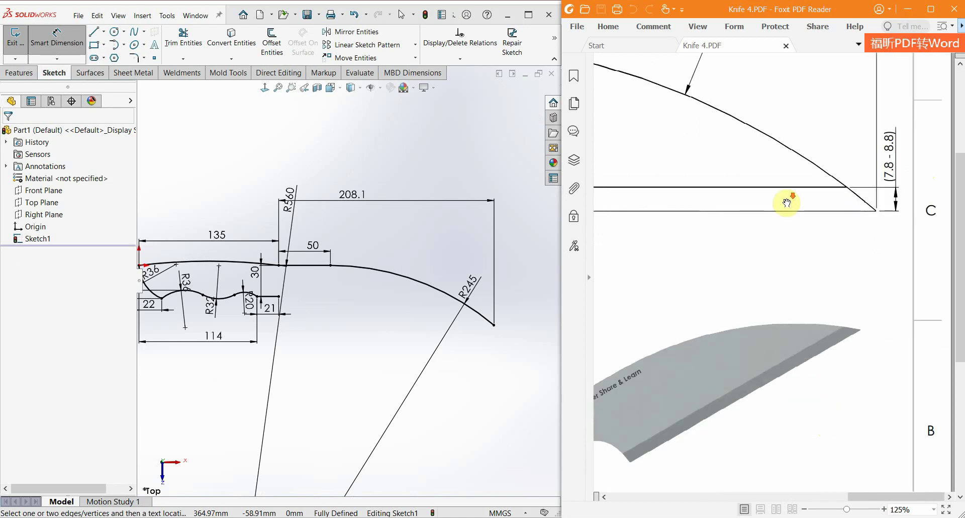
{"action": "scroll", "coordinate": [732, 194], "scroll_direction": "down", "scroll_amount": 2, "text": "ctrl"}
{"action": "scroll", "coordinate": [786, 209], "scroll_direction": "up", "scroll_amount": 1, "text": "ctrl"}
{"action": "scroll", "coordinate": [684, 224], "scroll_direction": "up", "scroll_amount": 1, "text": "ctrl"}
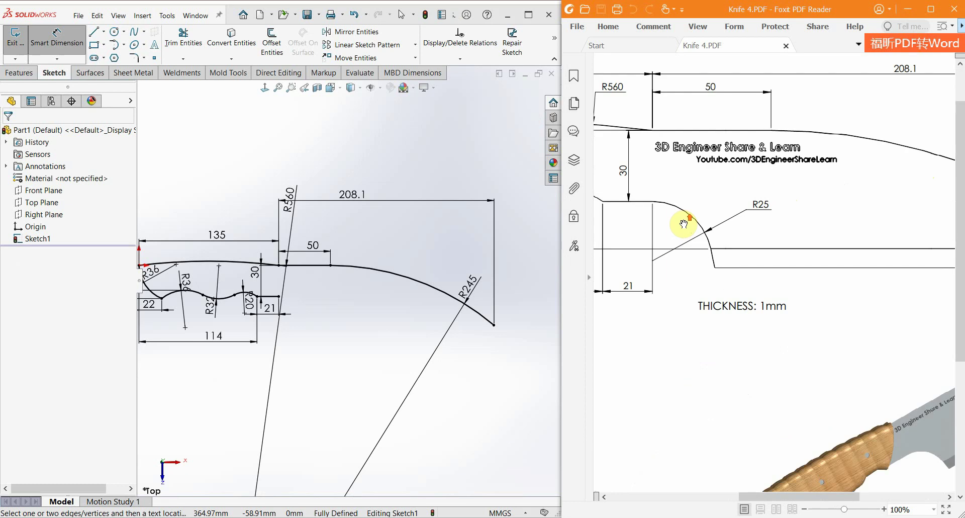
{"action": "scroll", "coordinate": [674, 209], "scroll_direction": "up", "scroll_amount": 1, "text": "ctrl"}
{"action": "scroll", "coordinate": [704, 231], "scroll_direction": "up", "scroll_amount": 1, "text": "ctrl"}
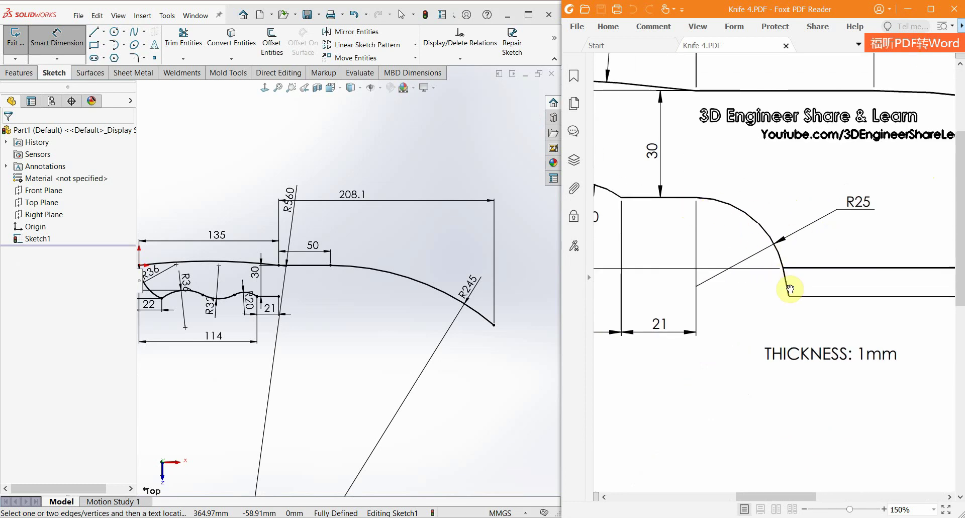
Draw a tangent arc from the 21 mm step's end and dimension it R25
{"action": "left_click", "coordinate": [281, 302]}
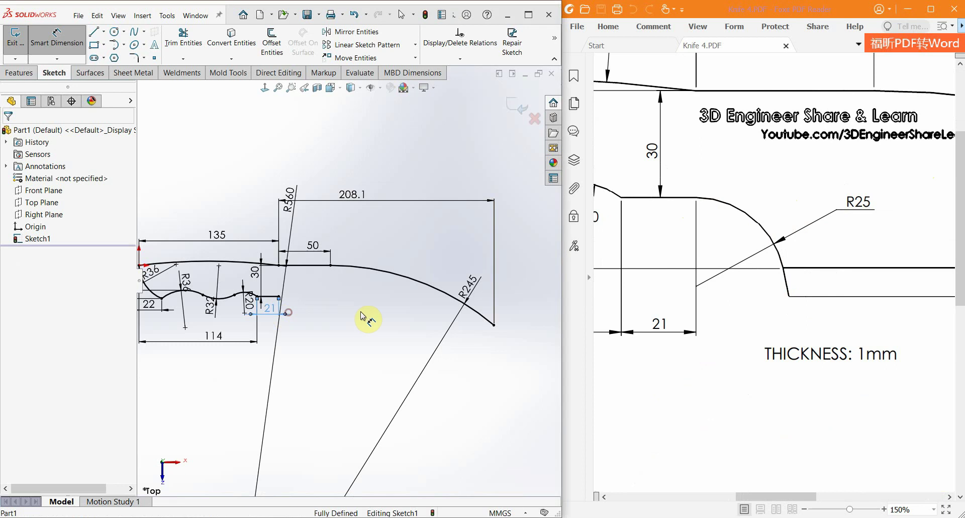
{"action": "key", "text": "Escape"}
{"action": "scroll", "coordinate": [294, 299], "scroll_direction": "up", "scroll_amount": 5}
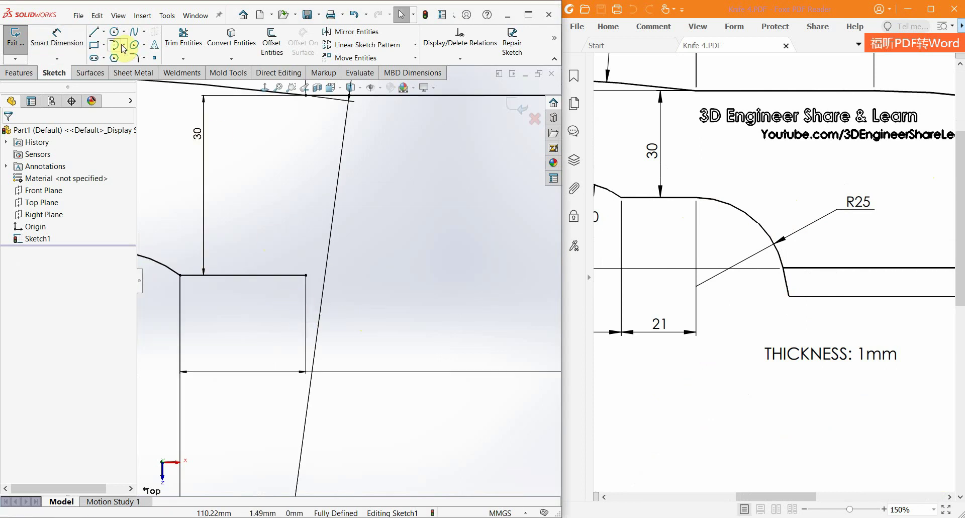
{"action": "left_click", "coordinate": [118, 45]}
{"action": "left_click", "coordinate": [306, 275]}
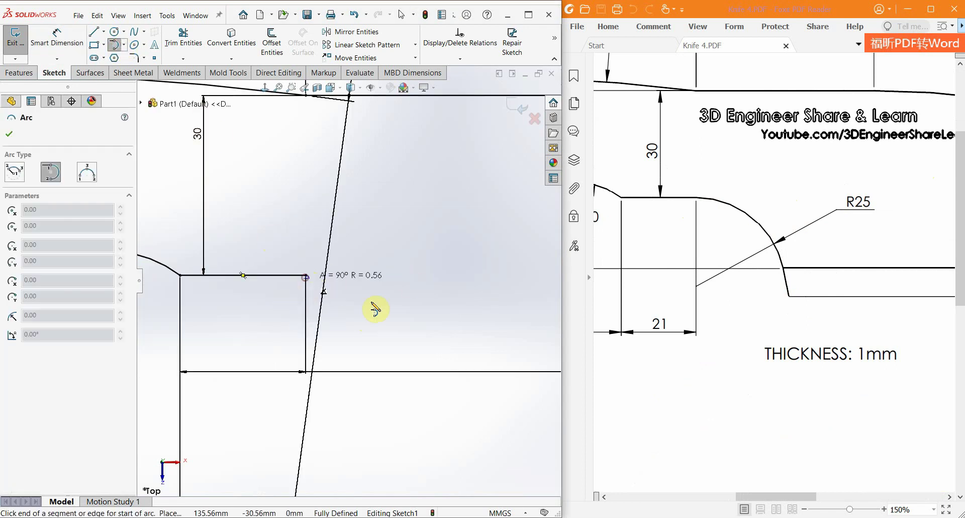
{"action": "left_click", "coordinate": [427, 351]}
{"action": "key", "text": "Escape"}
{"action": "key", "text": "d"}
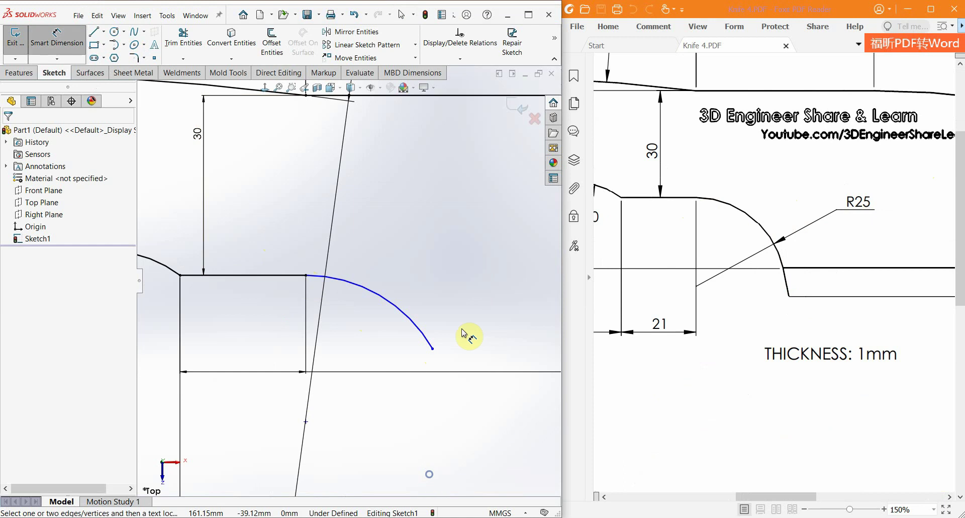
{"action": "left_click", "coordinate": [421, 334]}
{"action": "left_click", "coordinate": [461, 298]}
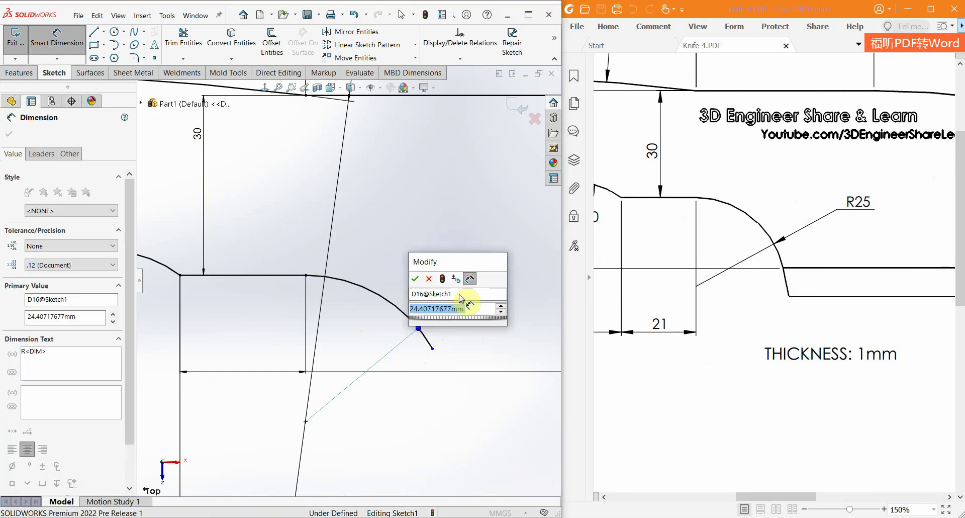
{"action": "key", "text": "Return"}
Add a short angled line running down from the R25 arc's end
{"action": "left_click", "coordinate": [93, 32]}
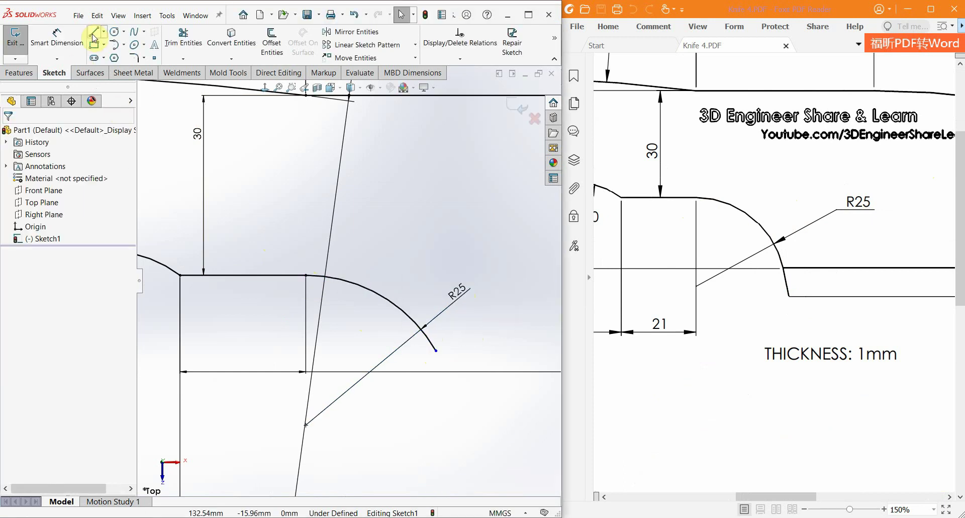
{"action": "left_click", "coordinate": [436, 350]}
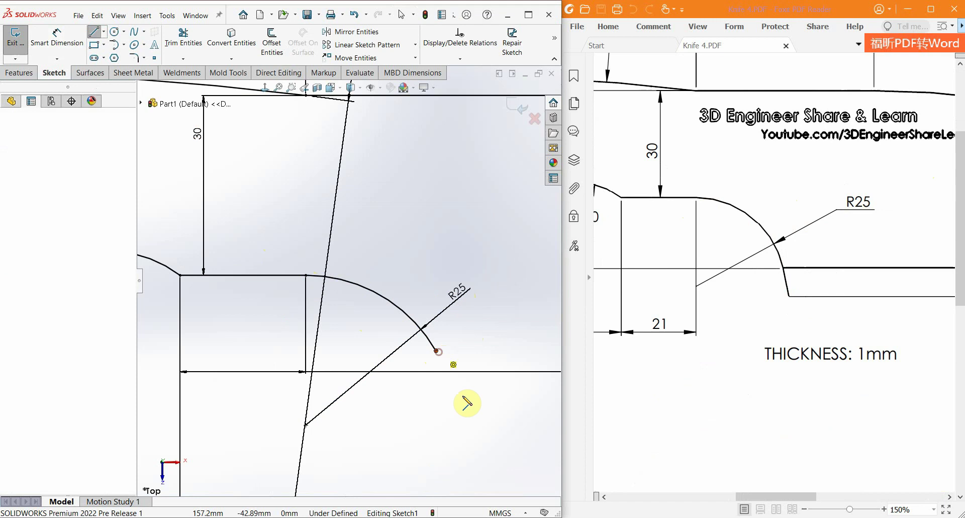
{"action": "left_click", "coordinate": [478, 429]}
{"action": "key", "text": "Escape"}
{"action": "scroll", "coordinate": [291, 309], "scroll_direction": "up", "scroll_amount": 5}
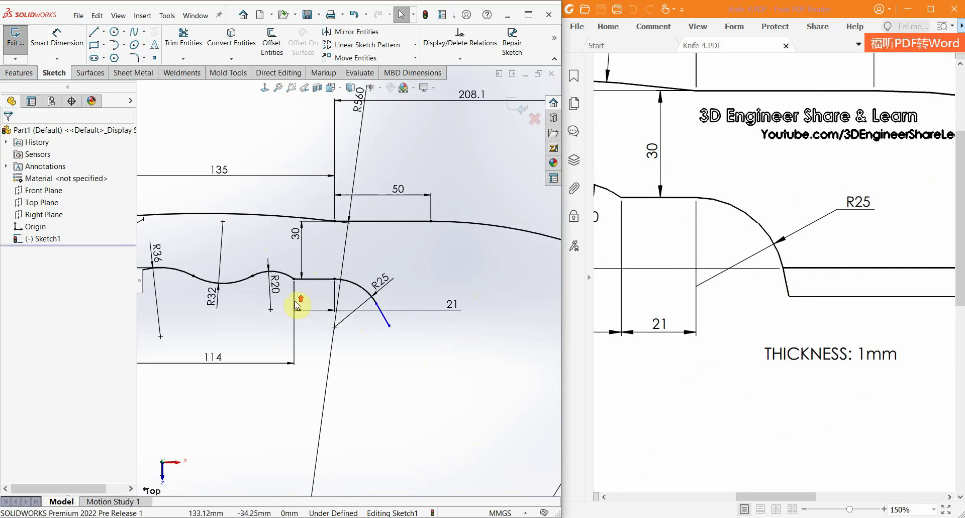
{"action": "scroll", "coordinate": [767, 278], "scroll_direction": "down", "scroll_amount": 2, "text": "ctrl"}
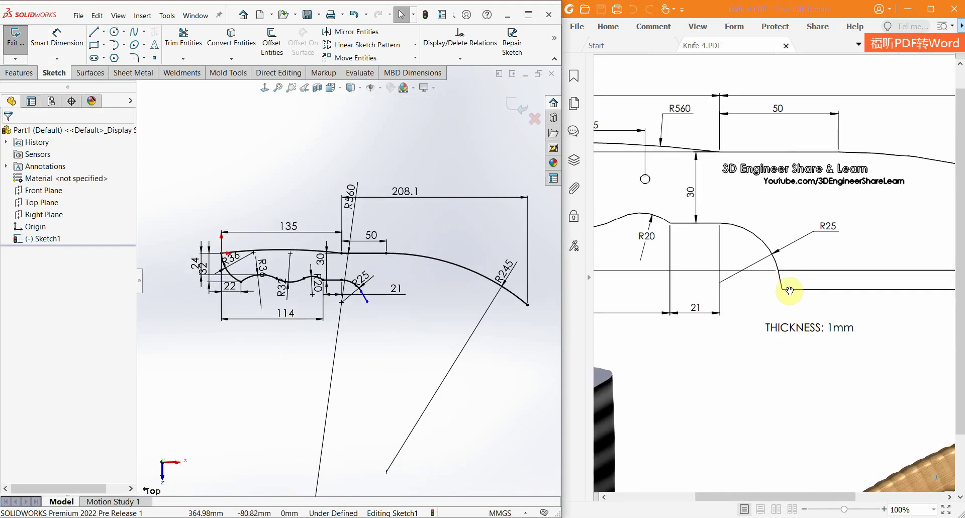
{"action": "scroll", "coordinate": [789, 281], "scroll_direction": "down", "scroll_amount": 2, "text": "ctrl"}
{"action": "scroll", "coordinate": [683, 253], "scroll_direction": "right", "scroll_amount": 1}
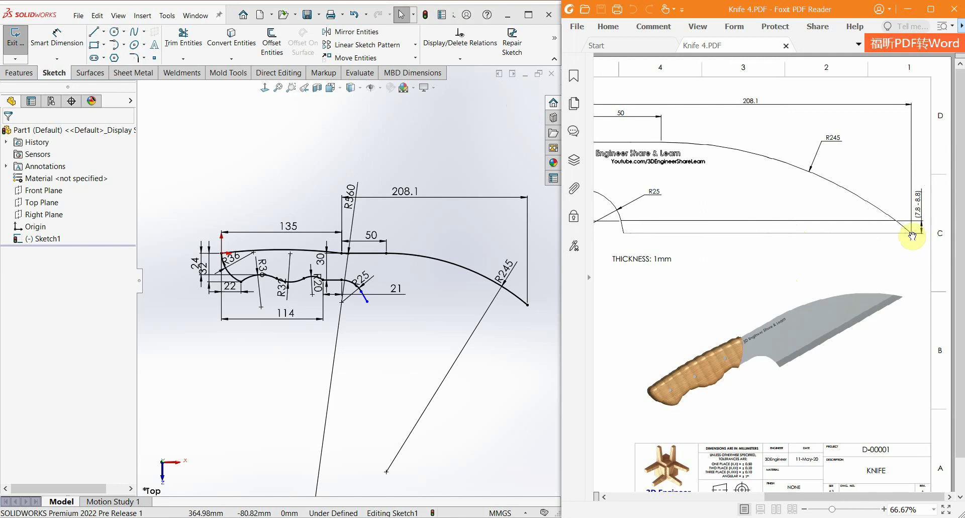
{"action": "scroll", "coordinate": [387, 285], "scroll_direction": "up", "scroll_amount": 2}
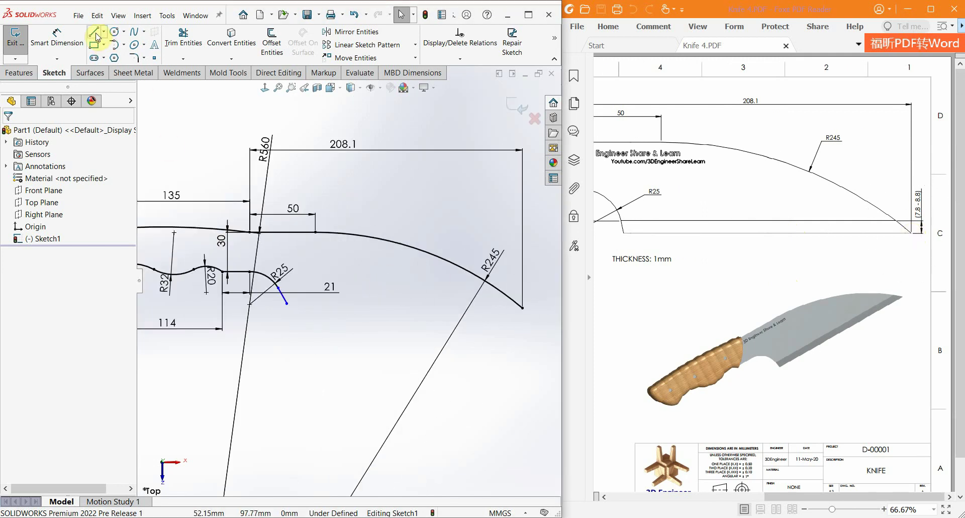
Draw the bottom edge from the short line to the tip and make it Horizontal
{"action": "key", "text": "l"}
{"action": "left_click", "coordinate": [287, 304]}
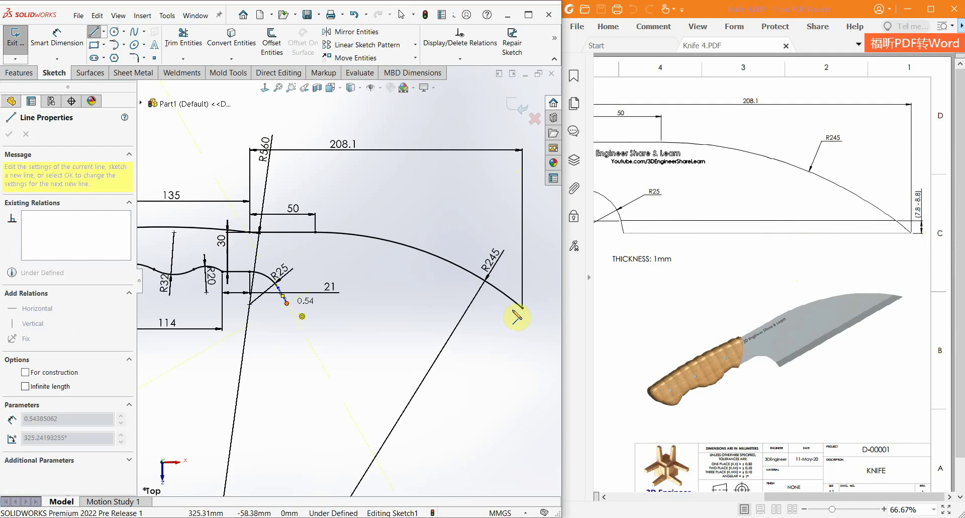
{"action": "left_click", "coordinate": [522, 307]}
{"action": "key", "text": "Escape"}
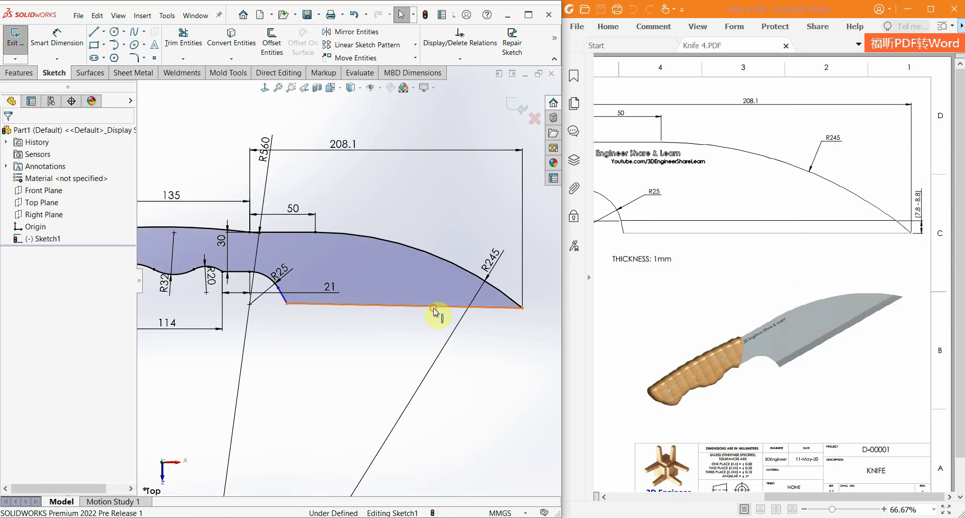
{"action": "left_click", "coordinate": [455, 306]}
{"action": "left_click", "coordinate": [464, 262]}
{"action": "left_click", "coordinate": [474, 366]}
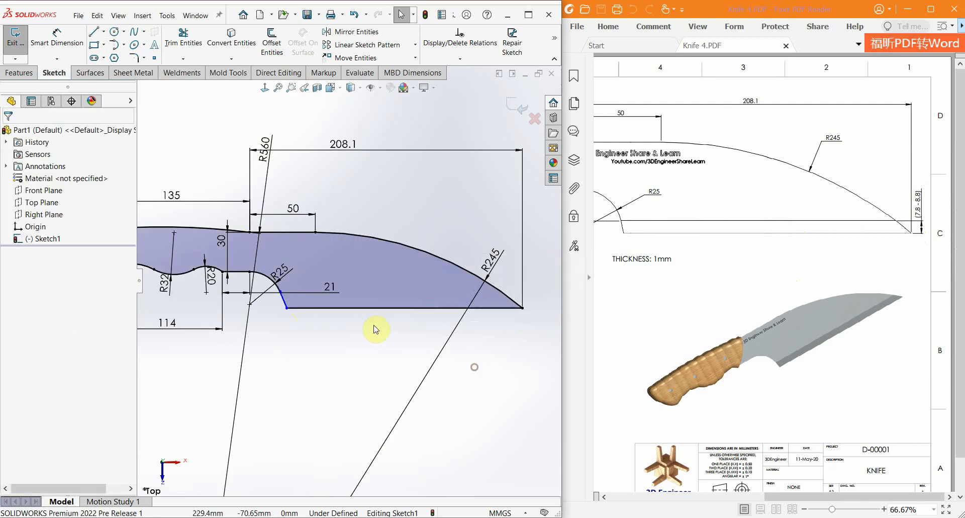
{"action": "left_click_drag", "start_coordinate": [625, 227], "coordinate": [802, 230]}
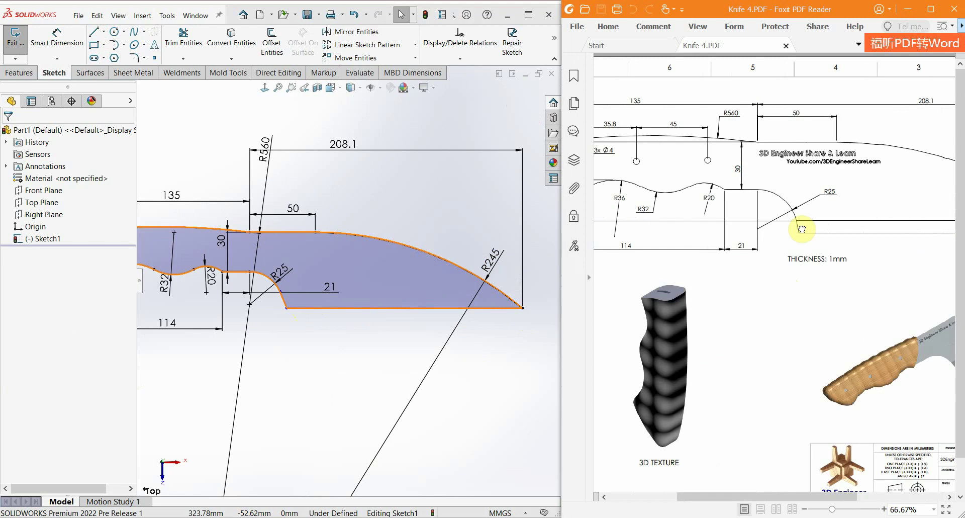
{"action": "scroll", "coordinate": [791, 225], "scroll_direction": "up", "scroll_amount": 4, "text": "ctrl"}
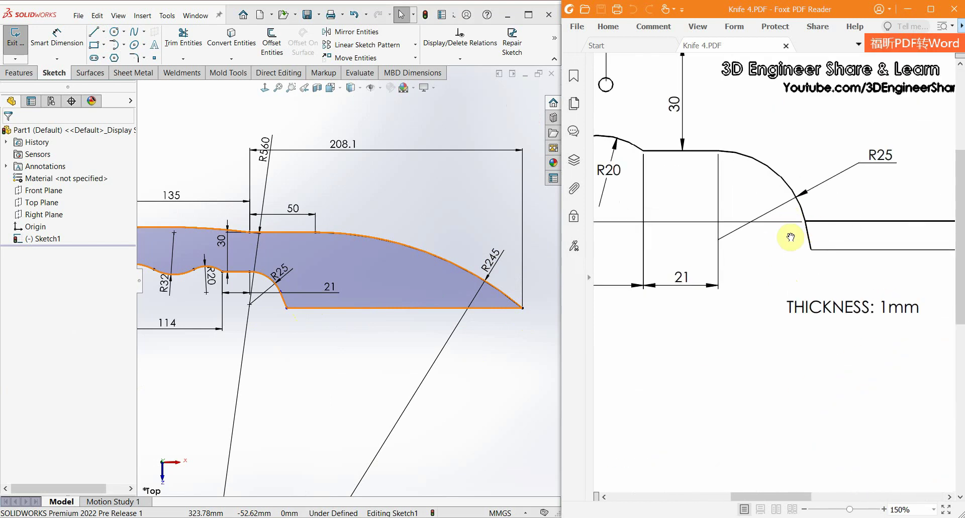
{"action": "scroll", "coordinate": [876, 254], "scroll_direction": "down", "scroll_amount": 1, "text": "ctrl"}
{"action": "scroll", "coordinate": [803, 243], "scroll_direction": "down", "scroll_amount": 1, "text": "ctrl"}
{"action": "scroll", "coordinate": [710, 233], "scroll_direction": "down", "scroll_amount": 1, "text": "ctrl"}
{"action": "scroll", "coordinate": [729, 212], "scroll_direction": "down", "scroll_amount": 2, "text": "ctrl"}
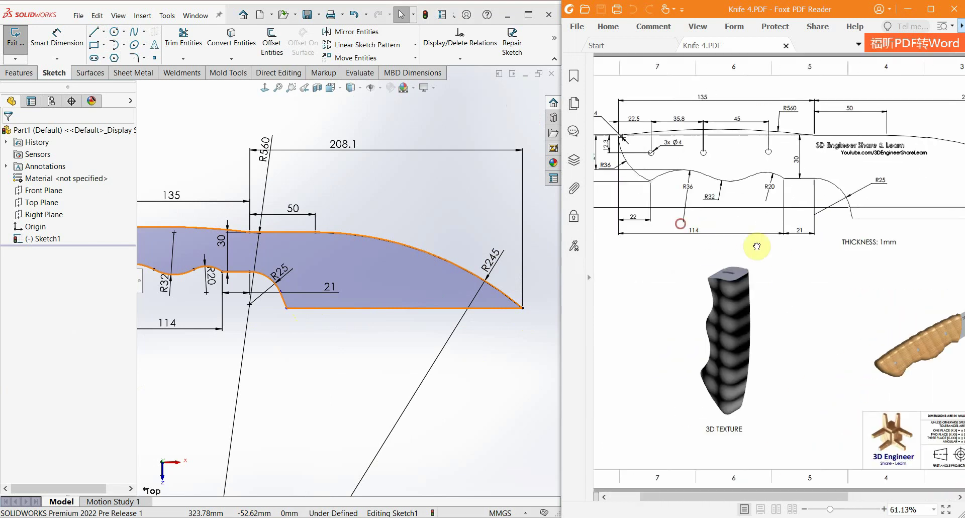
{"action": "scroll", "coordinate": [656, 172], "scroll_direction": "up", "scroll_amount": 1, "text": "ctrl"}
{"action": "scroll", "coordinate": [638, 163], "scroll_direction": "up", "scroll_amount": 5, "text": "ctrl"}
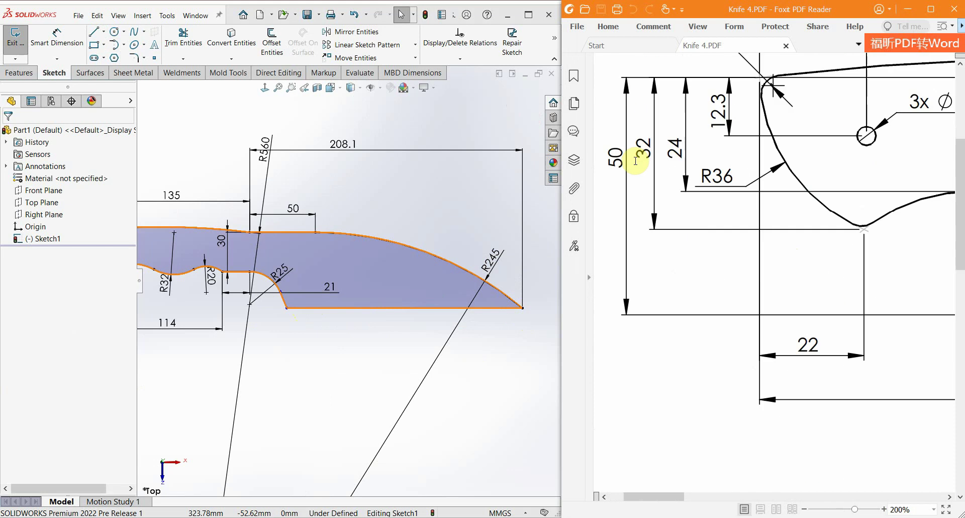
{"action": "scroll", "coordinate": [280, 297], "scroll_direction": "up", "scroll_amount": 2}
{"action": "scroll", "coordinate": [280, 297], "scroll_direction": "up", "scroll_amount": 2}
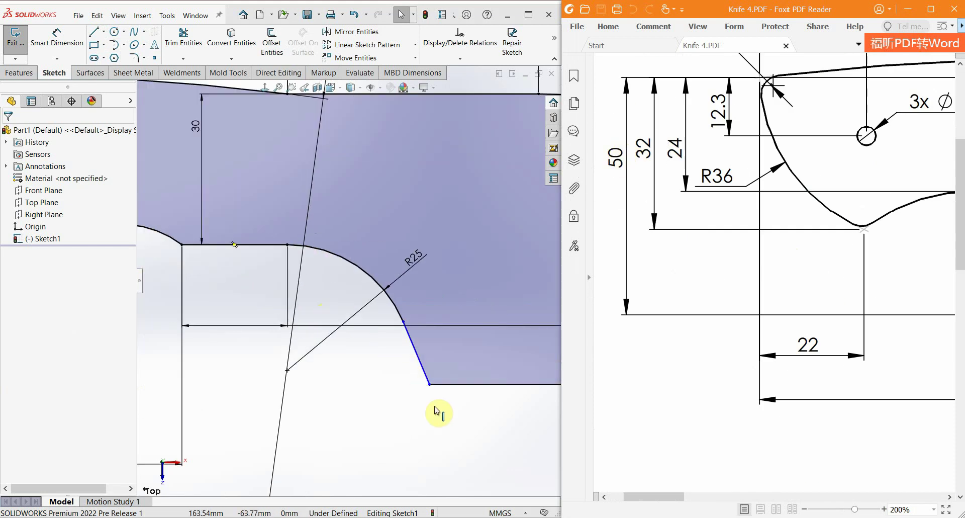
Add a 50 mm vertical dimension from the bottom edge to the handle's left tip
{"action": "key", "text": "d"}
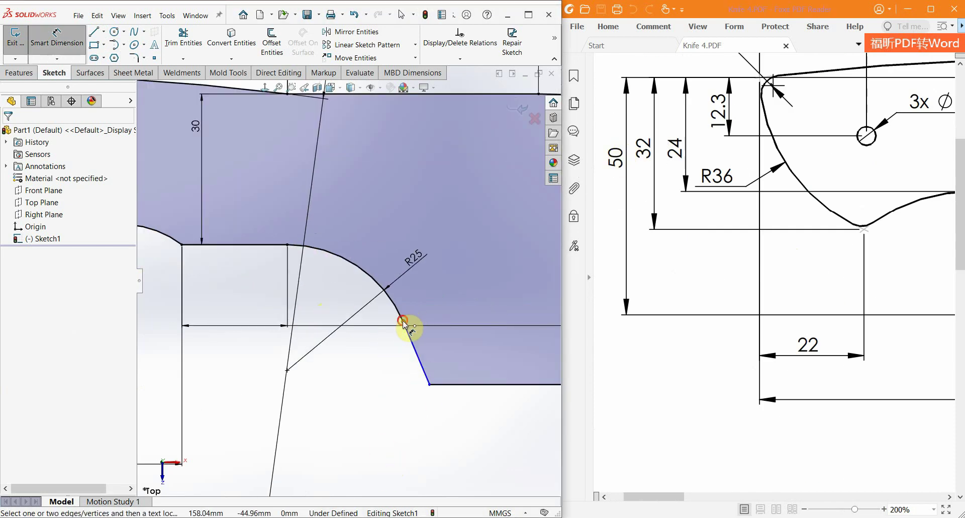
{"action": "left_click", "coordinate": [404, 321]}
{"action": "scroll", "coordinate": [431, 420], "scroll_direction": "down", "scroll_amount": 5}
{"action": "scroll", "coordinate": [207, 249], "scroll_direction": "up", "scroll_amount": 3}
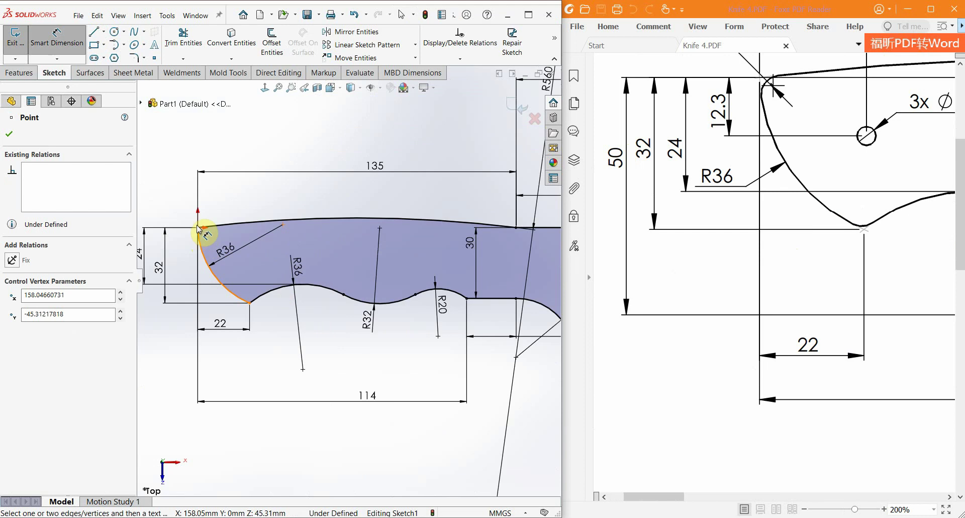
{"action": "left_click", "coordinate": [203, 232]}
{"action": "scroll", "coordinate": [227, 266], "scroll_direction": "down", "scroll_amount": 2}
{"action": "left_click", "coordinate": [180, 278]}
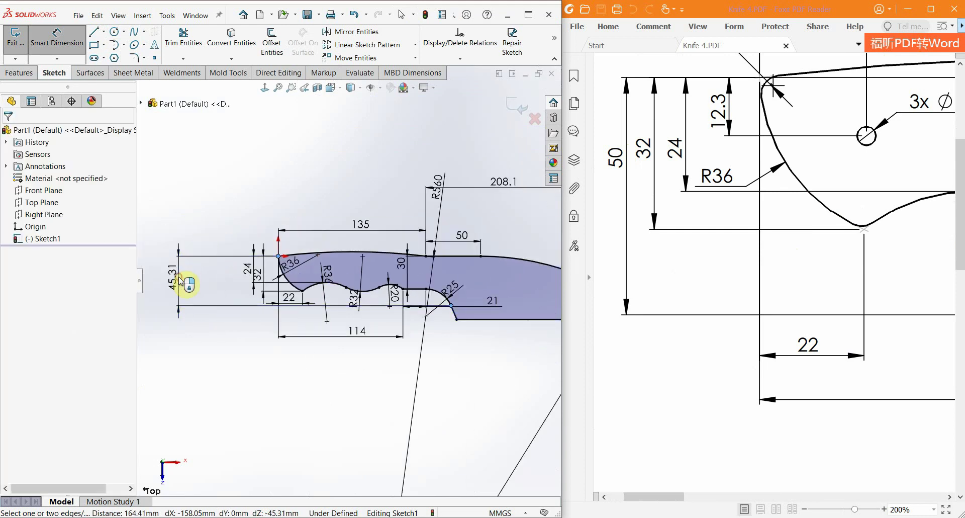
{"action": "type", "text": "50"}
{"action": "key", "text": "Return"}
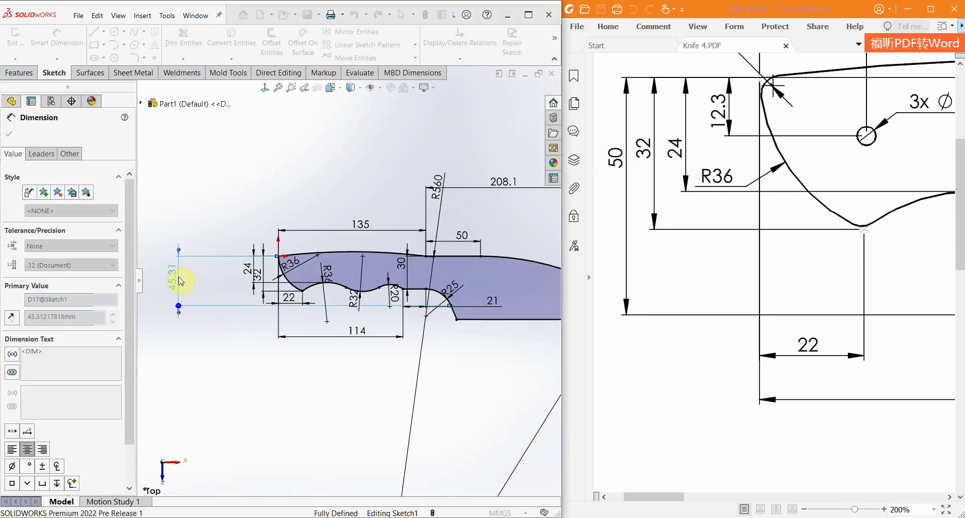
{"action": "left_click", "coordinate": [477, 352]}
{"action": "mouse_move", "coordinate": [791, 150]}
{"action": "left_mouse_down"}
{"action": "mouse_move", "coordinate": [710, 198]}
{"action": "mouse_move", "coordinate": [797, 243]}
{"action": "left_mouse_up"}
Add R4 sketch fillets at the top-left tip corner and the R36 arc's bottom point
{"action": "left_click", "coordinate": [504, 286]}
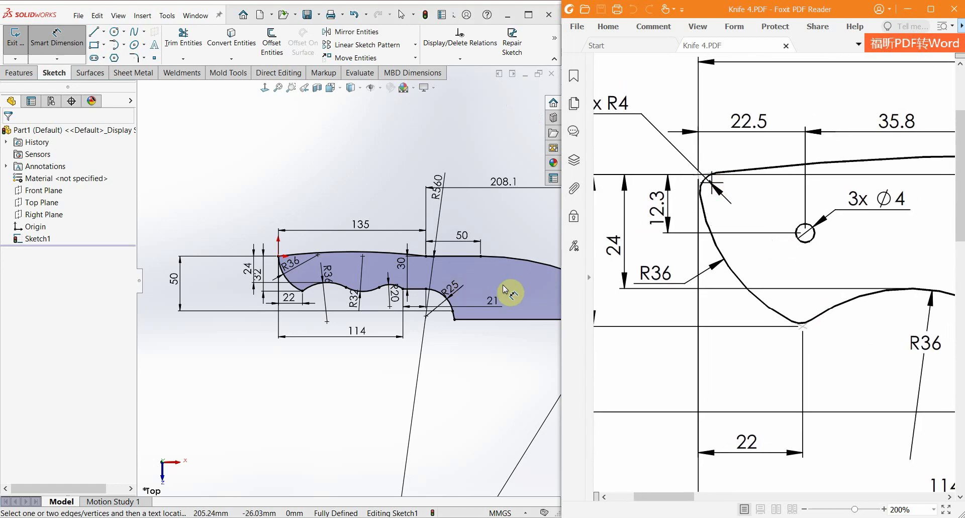
{"action": "scroll", "coordinate": [422, 236], "scroll_direction": "up", "scroll_amount": 3}
{"action": "scroll", "coordinate": [528, 220], "scroll_direction": "down", "scroll_amount": 2}
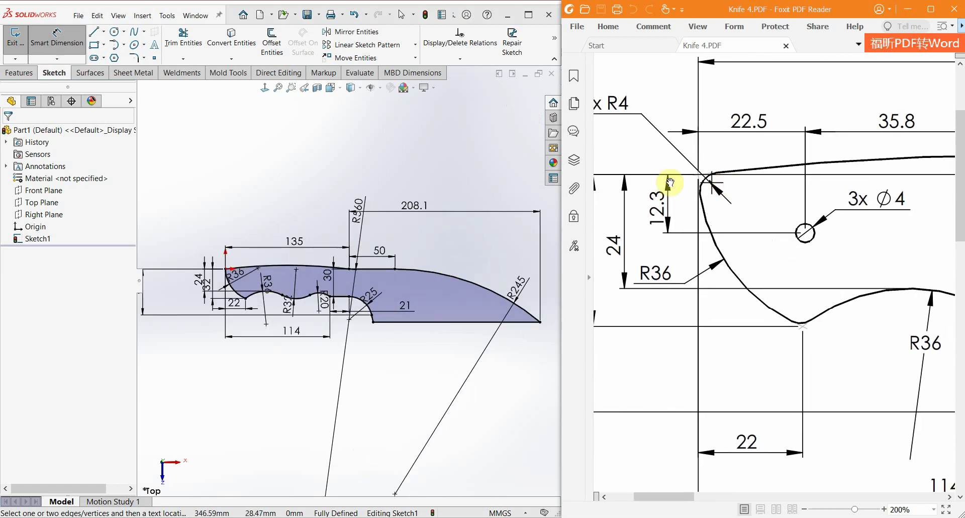
{"action": "left_click", "coordinate": [803, 325]}
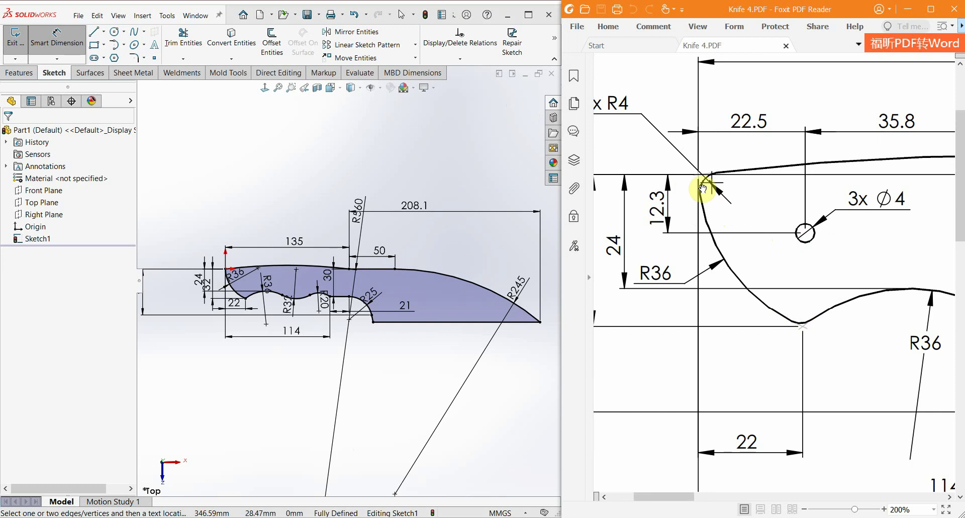
{"action": "left_click_drag", "start_coordinate": [664, 157], "coordinate": [648, 108]}
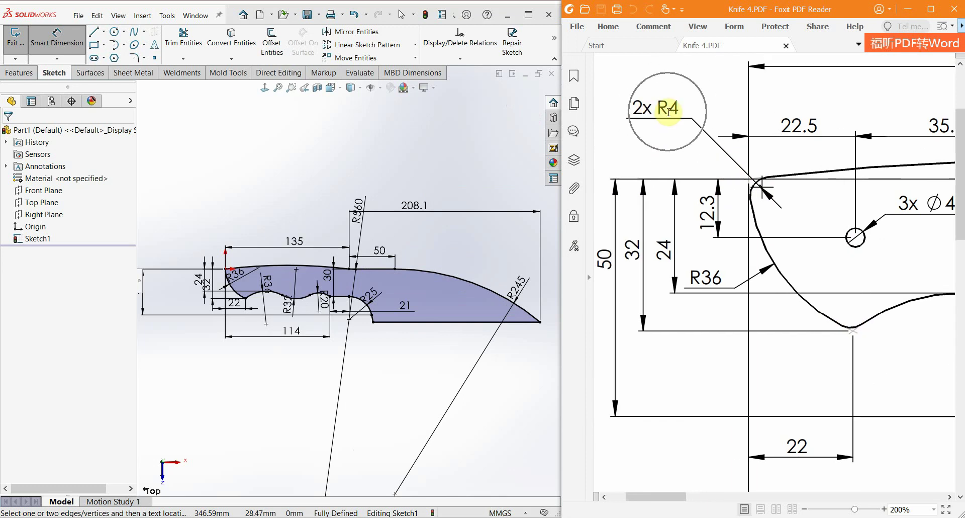
{"action": "scroll", "coordinate": [250, 280], "scroll_direction": "down", "scroll_amount": 1}
{"action": "scroll", "coordinate": [223, 287], "scroll_direction": "down", "scroll_amount": 4}
{"action": "scroll", "coordinate": [223, 285], "scroll_direction": "down", "scroll_amount": 2}
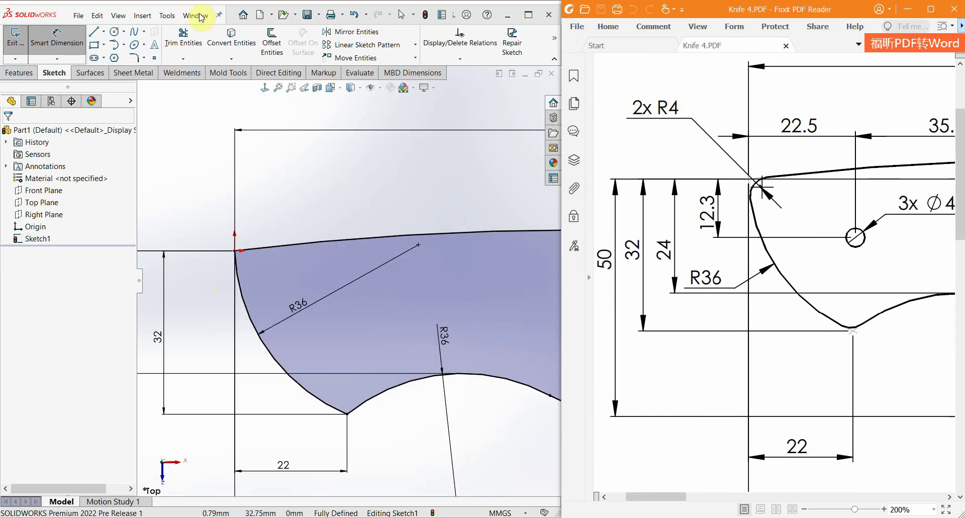
{"action": "left_click", "coordinate": [140, 58]}
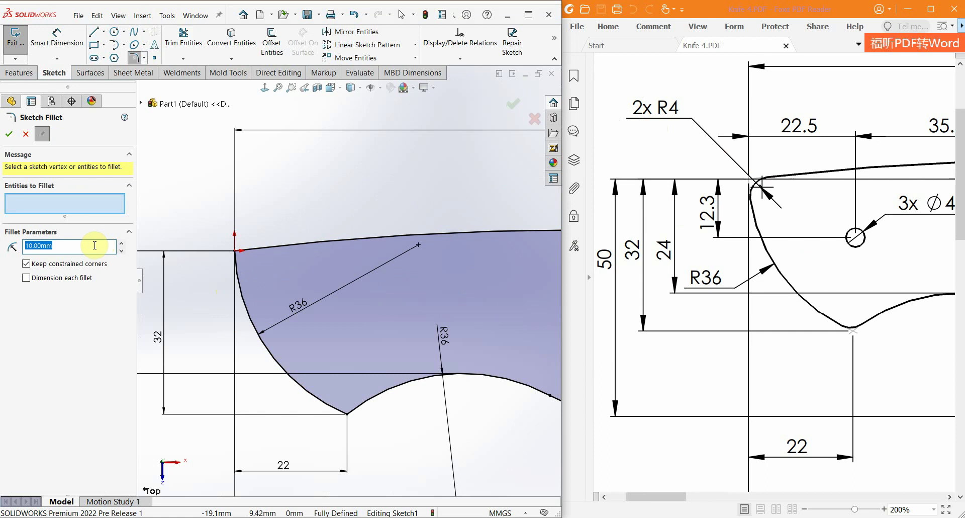
{"action": "left_click", "coordinate": [258, 249]}
{"action": "left_click", "coordinate": [239, 274]}
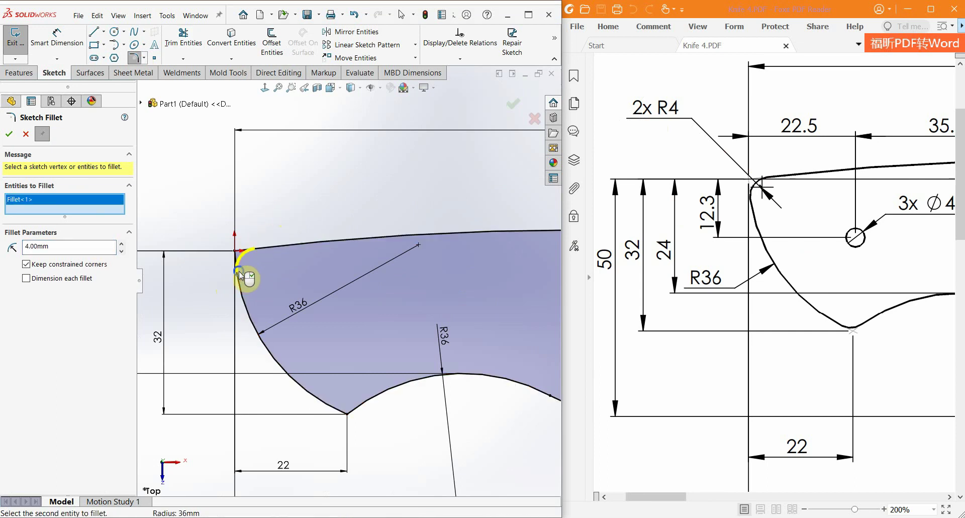
{"action": "left_click", "coordinate": [348, 414]}
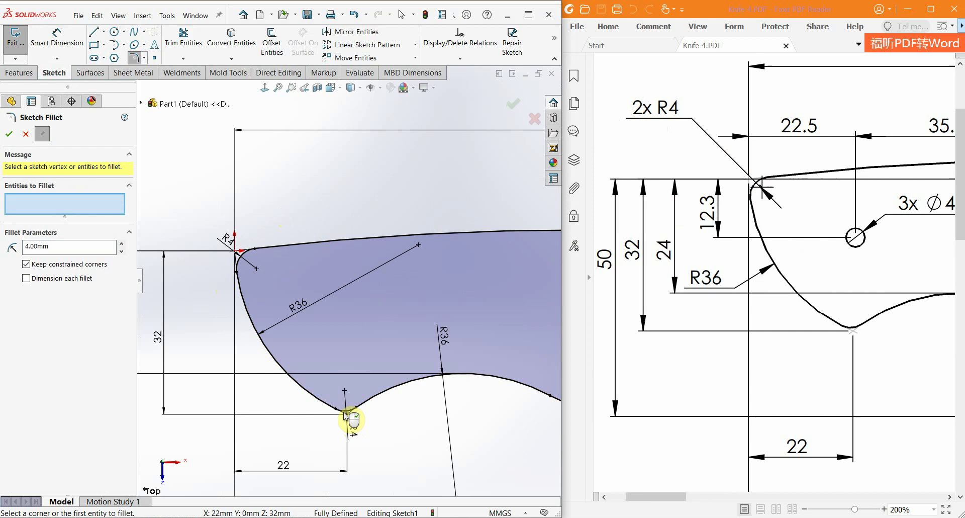
{"action": "left_click", "coordinate": [7, 135]}
{"action": "scroll", "coordinate": [294, 227], "scroll_direction": "up", "scroll_amount": 3}
Draw three circles along the knife handle for the holes
{"action": "scroll", "coordinate": [286, 227], "scroll_direction": "up", "scroll_amount": 2}
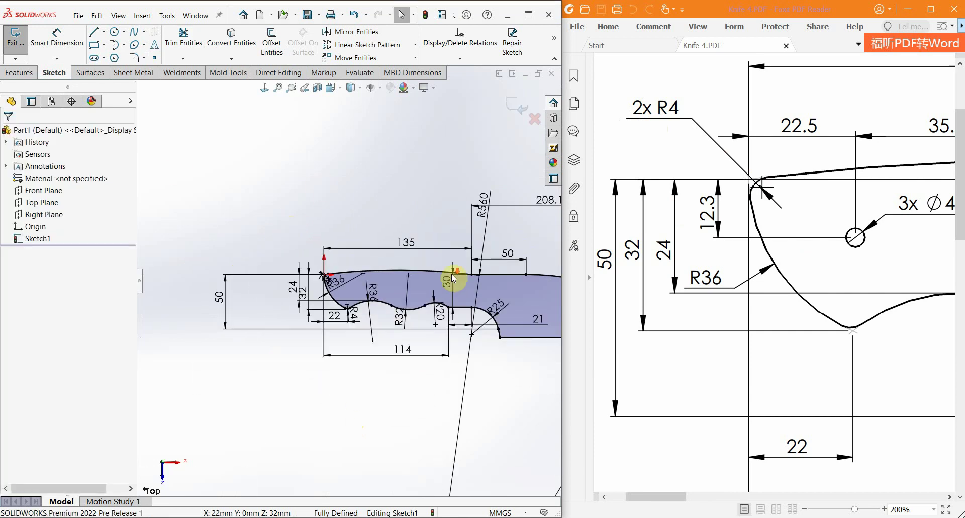
{"action": "scroll", "coordinate": [452, 273], "scroll_direction": "down", "scroll_amount": 2}
{"action": "scroll", "coordinate": [730, 231], "scroll_direction": "down", "scroll_amount": 1, "text": "ctrl"}
{"action": "scroll", "coordinate": [758, 247], "scroll_direction": "down", "scroll_amount": 1, "text": "ctrl"}
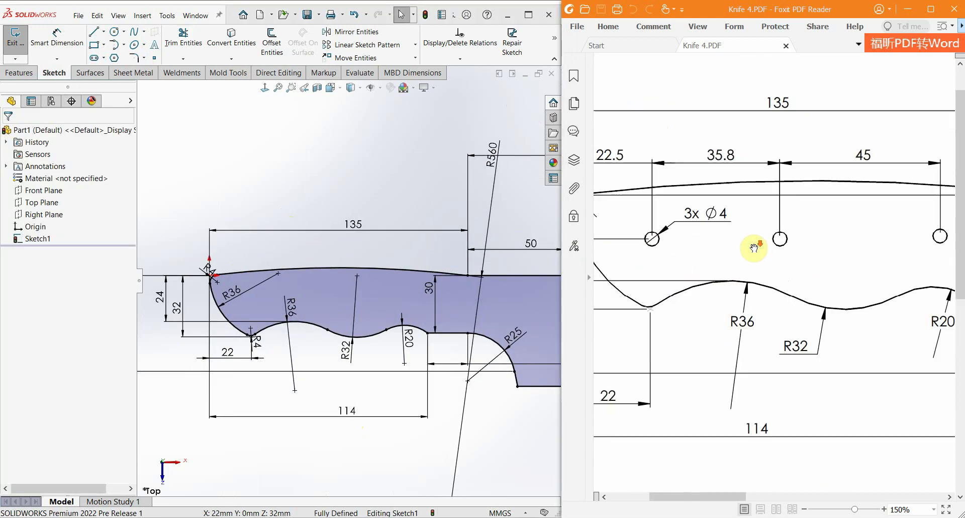
{"action": "scroll", "coordinate": [774, 262], "scroll_direction": "down", "scroll_amount": 2}
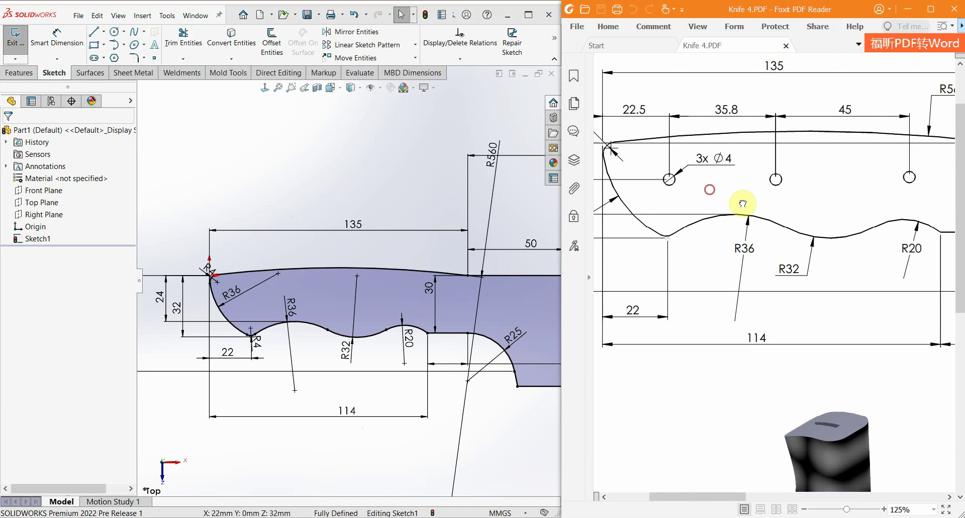
{"action": "left_click_drag", "start_coordinate": [744, 207], "coordinate": [777, 223]}
{"action": "left_click", "coordinate": [795, 192]}
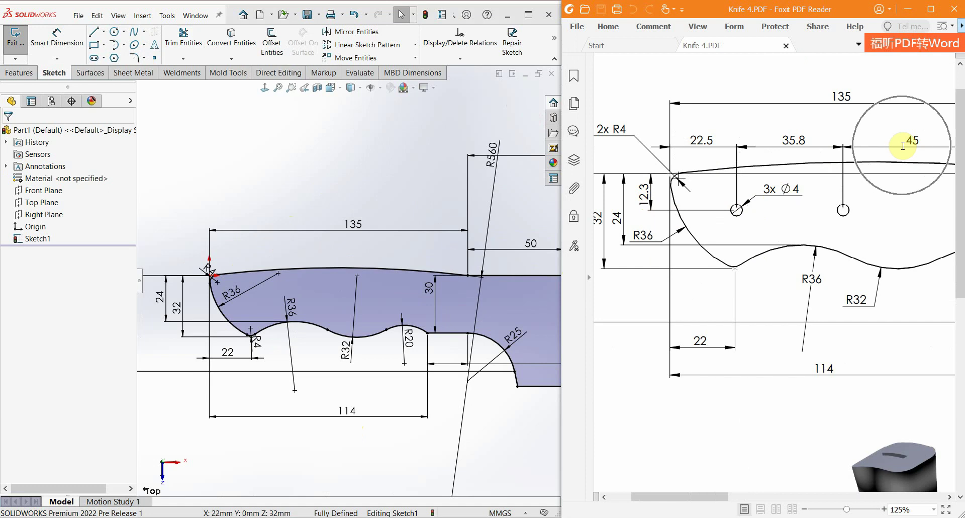
{"action": "scroll", "coordinate": [280, 298], "scroll_direction": "down", "scroll_amount": 3}
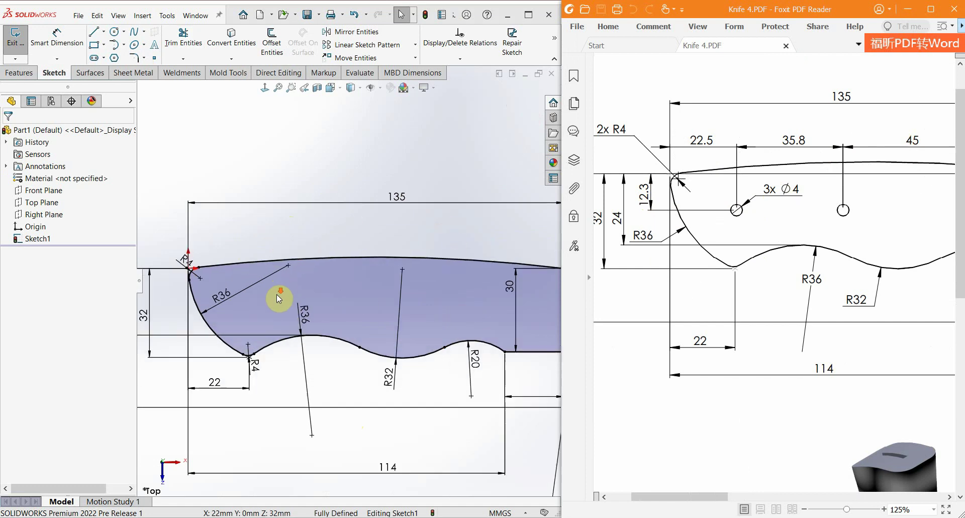
{"action": "left_click", "coordinate": [114, 35]}
{"action": "left_click_drag", "start_coordinate": [246, 288], "coordinate": [260, 287]}
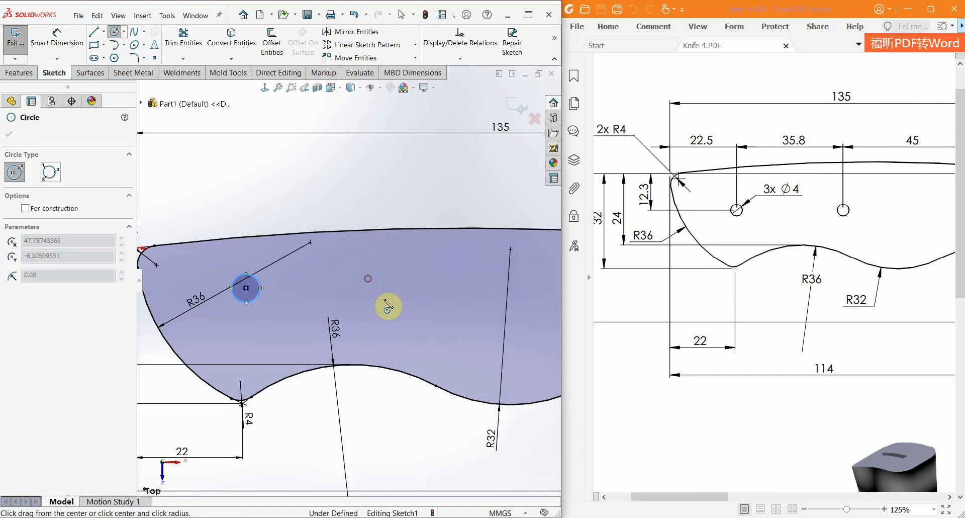
{"action": "left_click_drag", "start_coordinate": [368, 278], "coordinate": [461, 303]}
{"action": "key", "text": "Escape"}
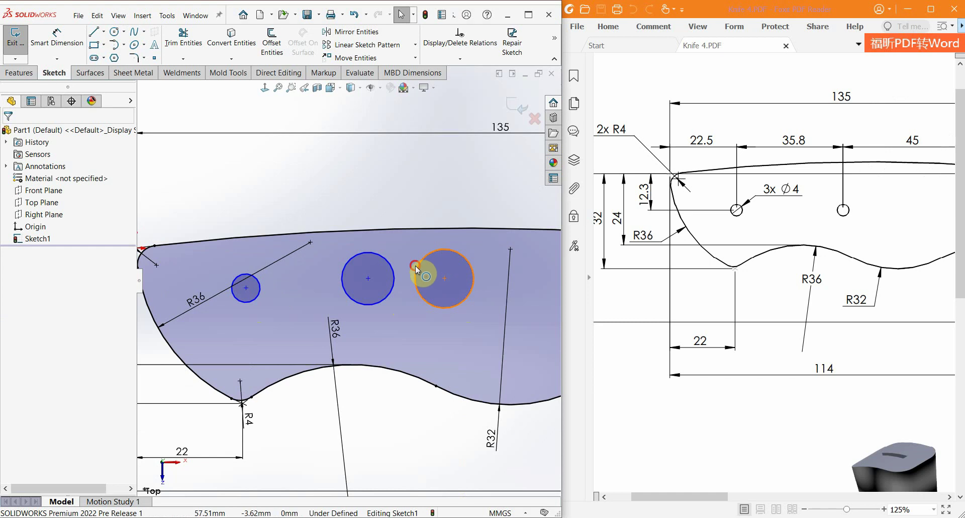
Apply an Equal relation so the three hole circles share one size
{"action": "left_click", "coordinate": [386, 271]}
{"action": "left_click", "coordinate": [272, 285]}
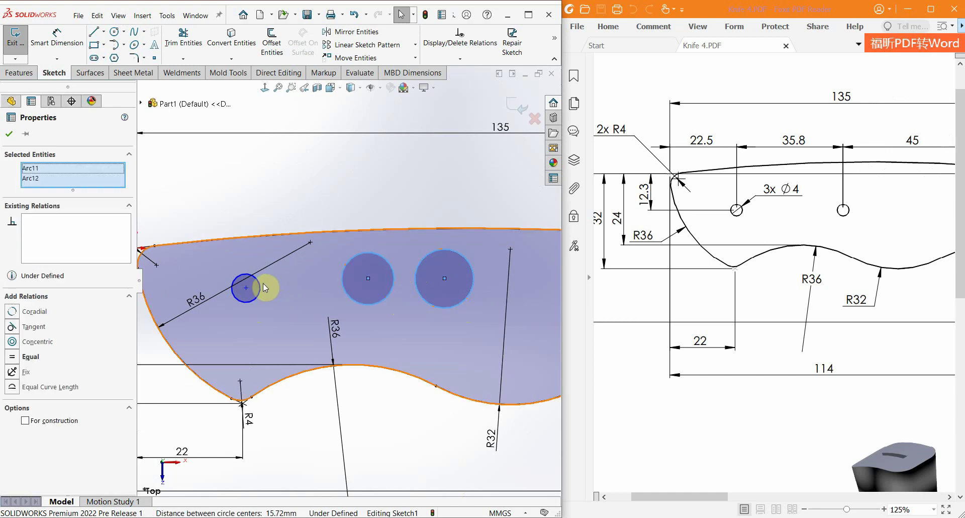
{"action": "left_click", "coordinate": [265, 287], "text": "ctrl"}
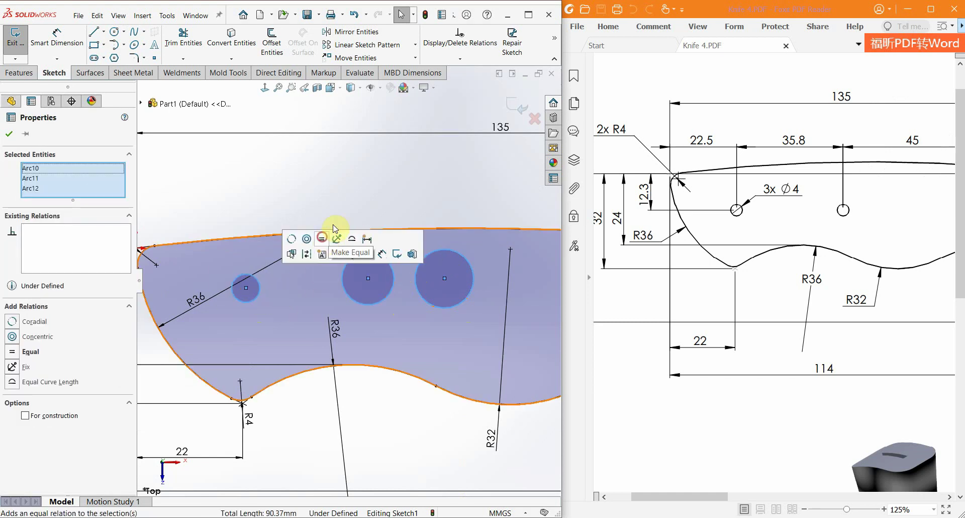
{"action": "left_click", "coordinate": [324, 236]}
{"action": "key", "text": "ctrl+a"}
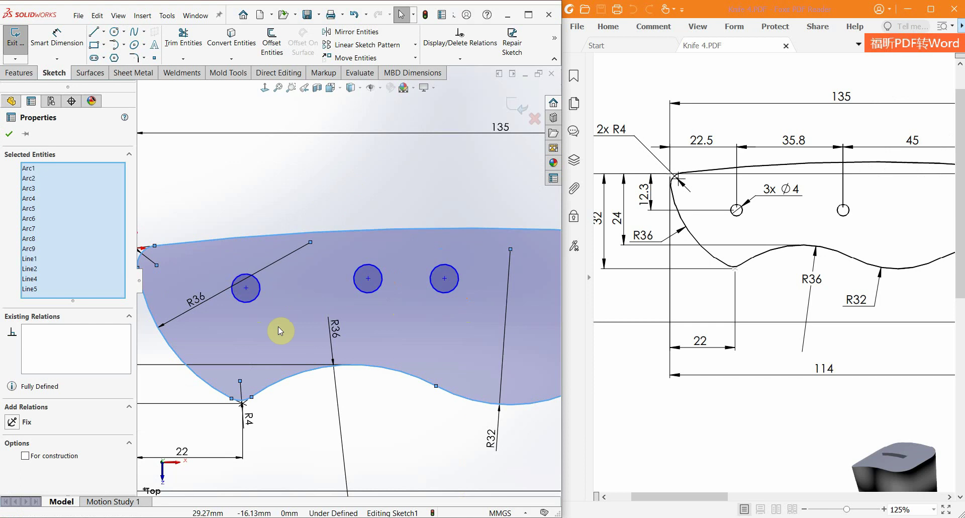
Dimension the left hole's diameter as 4 mm
{"action": "left_click", "coordinate": [280, 222]}
{"action": "right_click_drag", "start_coordinate": [280, 222], "coordinate": [270, 119]}
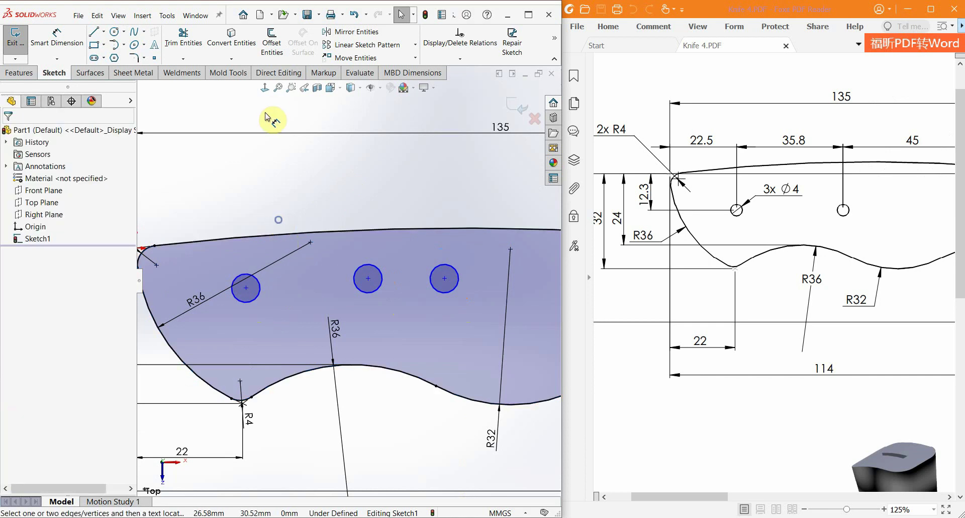
{"action": "left_click", "coordinate": [258, 284]}
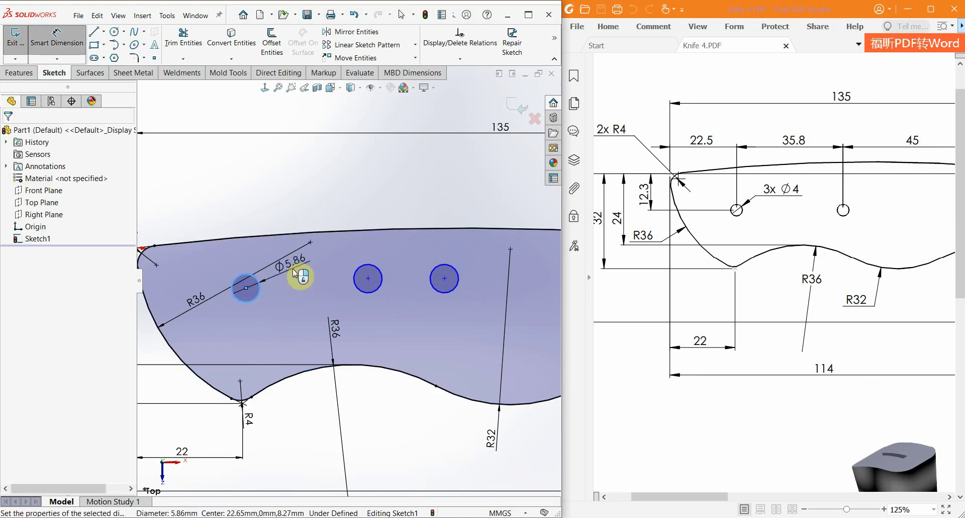
{"action": "left_click", "coordinate": [296, 274]}
{"action": "type", "text": "4.00mm"}
{"action": "key", "text": "Return"}
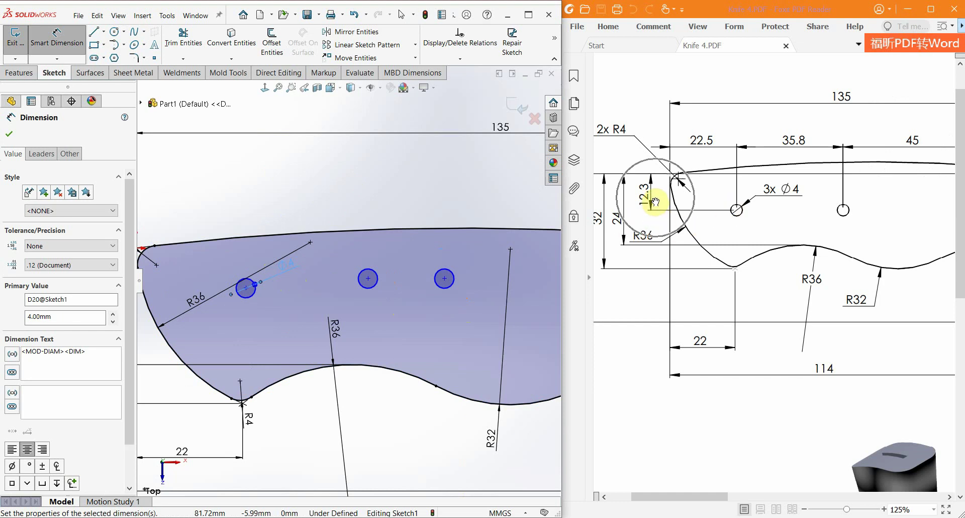
Offset the left hole 12.3 mm vertically from the R4 corner point
{"action": "scroll", "coordinate": [291, 280], "scroll_direction": "up", "scroll_amount": 1}
{"action": "scroll", "coordinate": [267, 295], "scroll_direction": "up", "scroll_amount": 2}
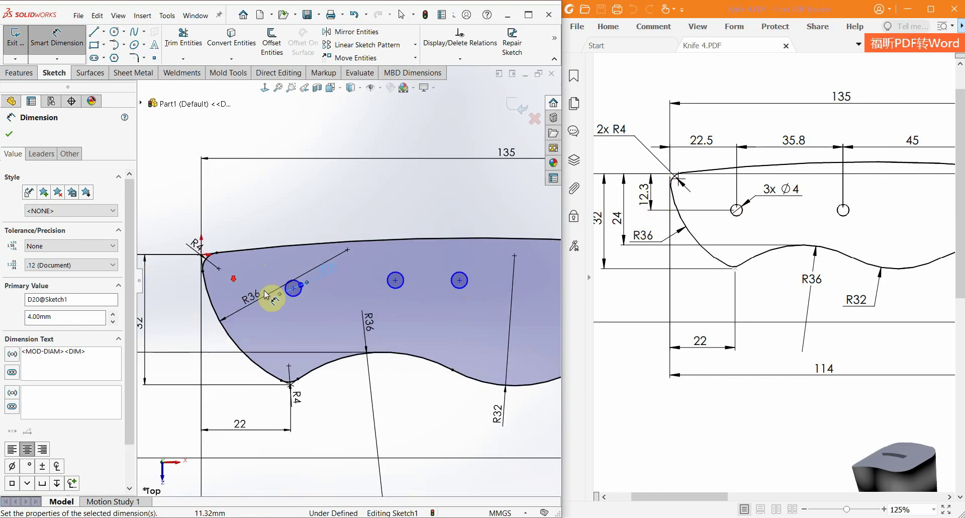
{"action": "scroll", "coordinate": [318, 293], "scroll_direction": "up", "scroll_amount": 2}
{"action": "left_click", "coordinate": [363, 297]}
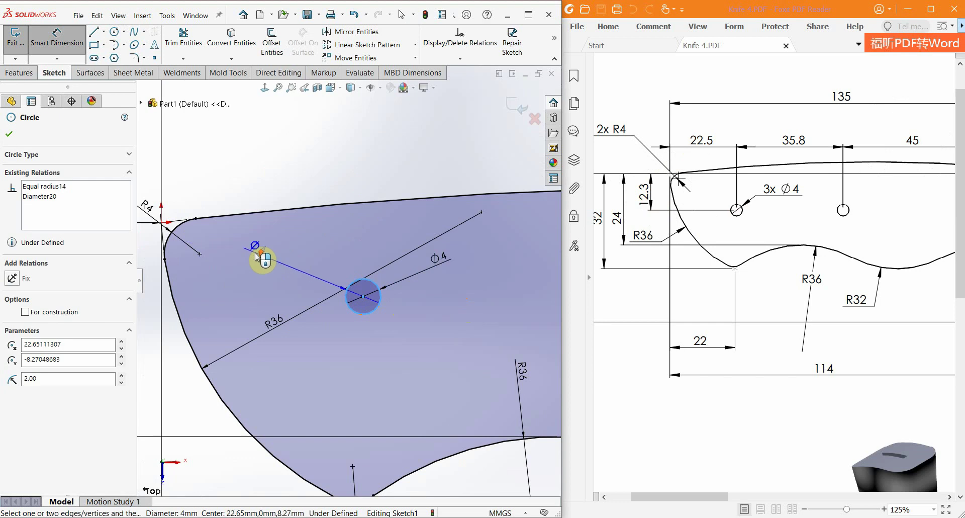
{"action": "scroll", "coordinate": [242, 249], "scroll_direction": "down", "scroll_amount": 2}
{"action": "left_click", "coordinate": [218, 242]}
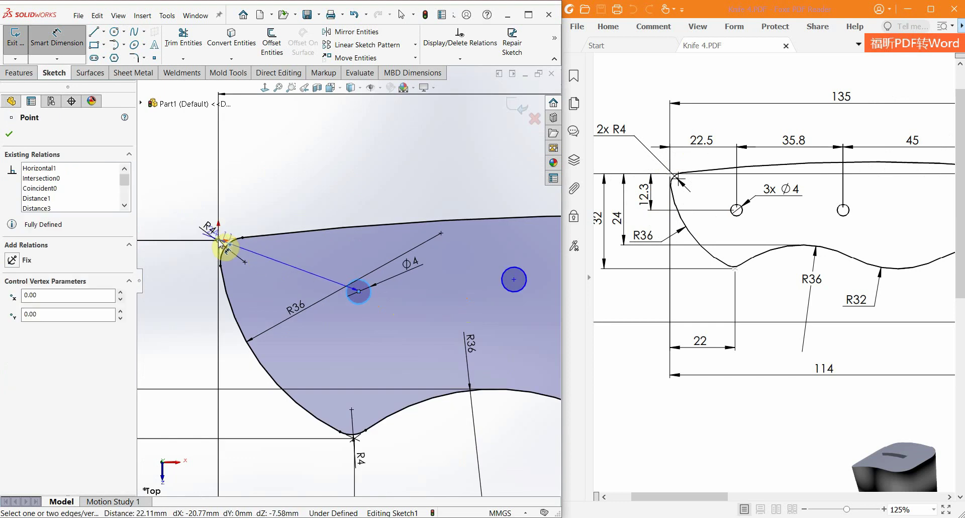
{"action": "left_click", "coordinate": [178, 272]}
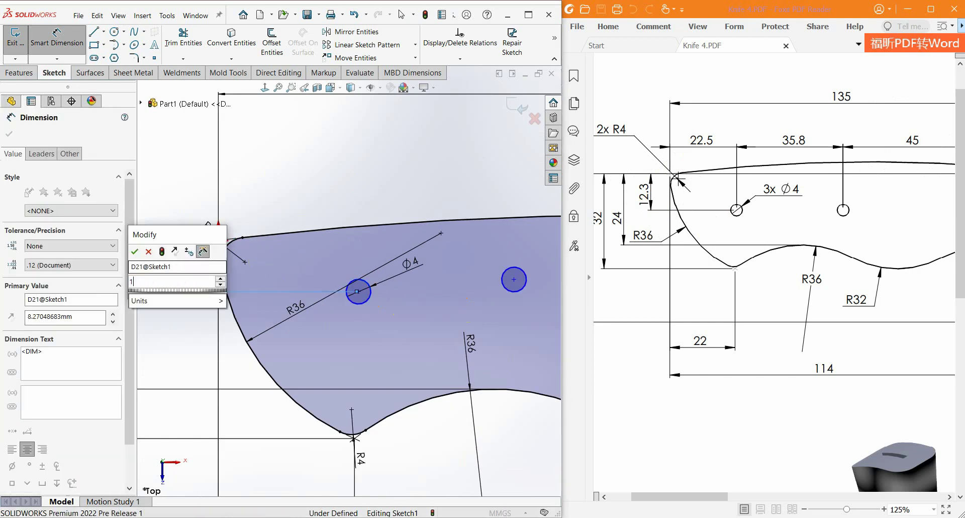
{"action": "type", "text": "12.3"}
{"action": "key", "text": "Return"}
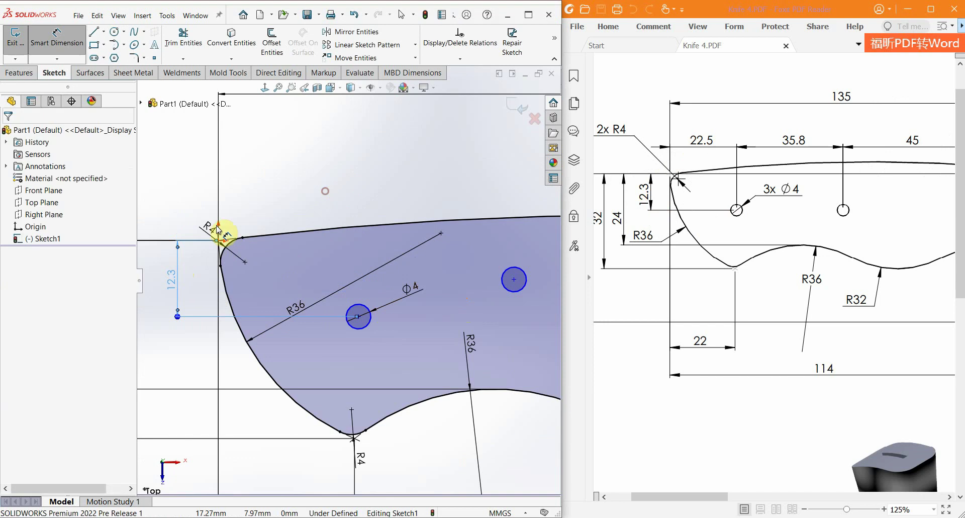
Offset the left hole 22.5 mm horizontally from the corner point
{"action": "left_click", "coordinate": [225, 246]}
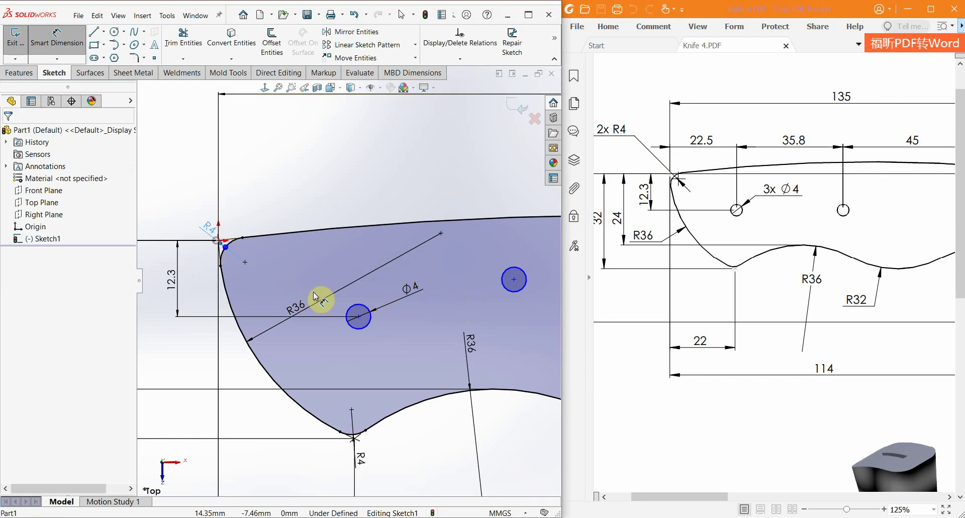
{"action": "left_click", "coordinate": [346, 312]}
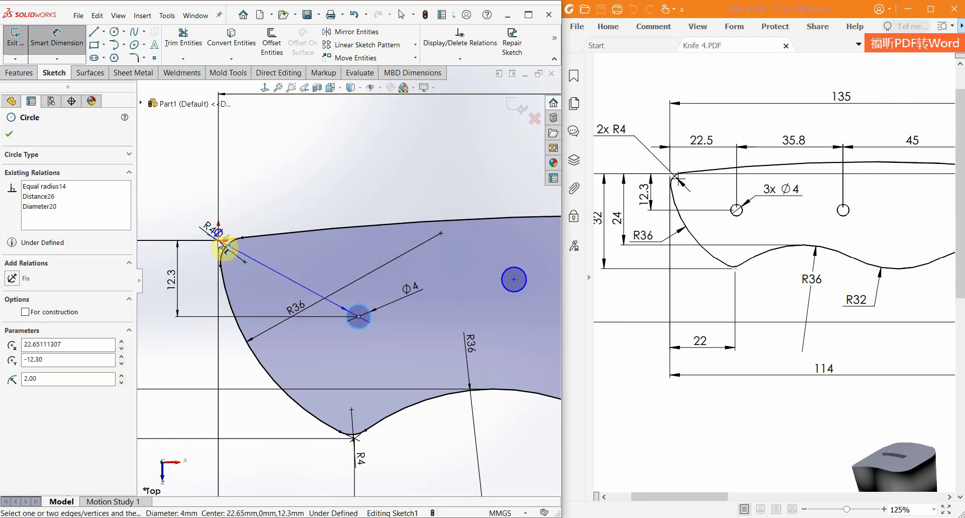
{"action": "left_click", "coordinate": [219, 242]}
{"action": "left_click", "coordinate": [284, 217]}
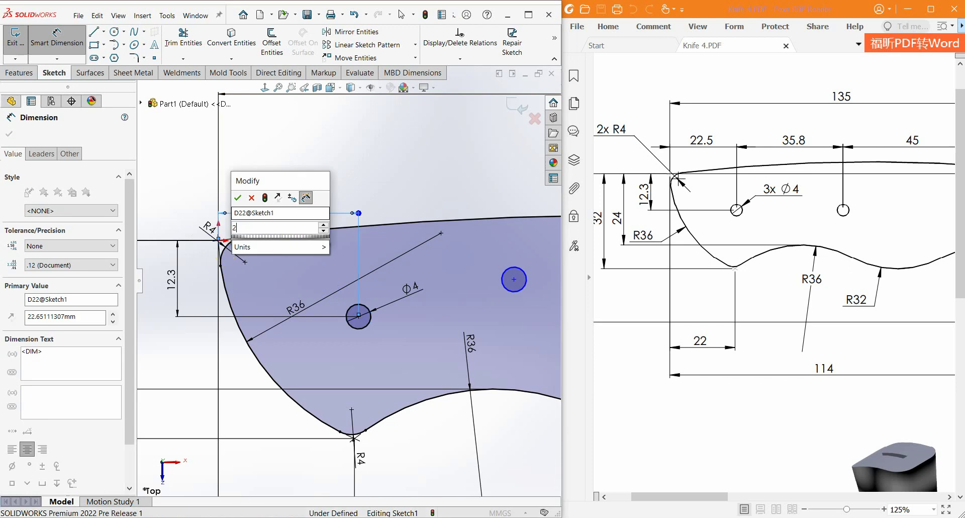
{"action": "type", "text": "22.5"}
{"action": "key", "text": "Return"}
Align the three hole centres with a Horizontal relation
{"action": "scroll", "coordinate": [342, 276], "scroll_direction": "up", "scroll_amount": 3}
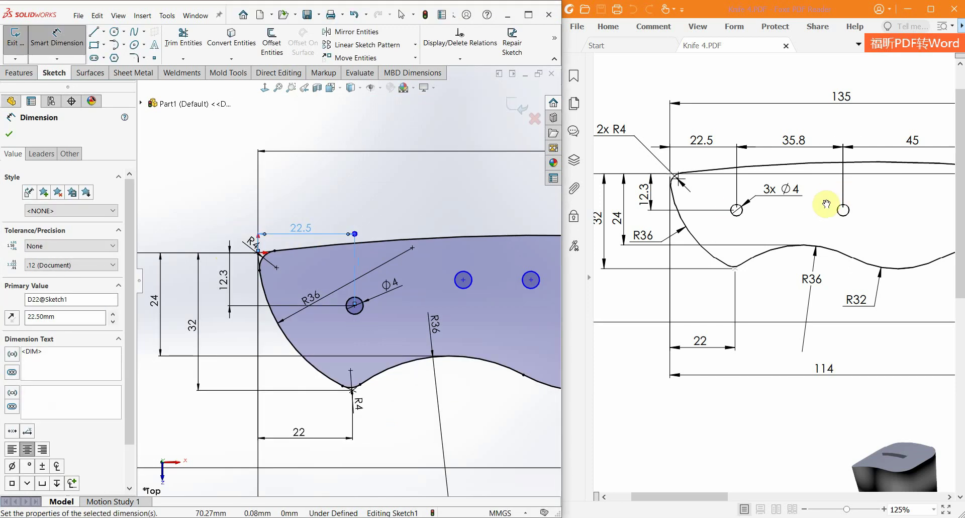
{"action": "left_click_drag", "start_coordinate": [870, 180], "coordinate": [740, 188]}
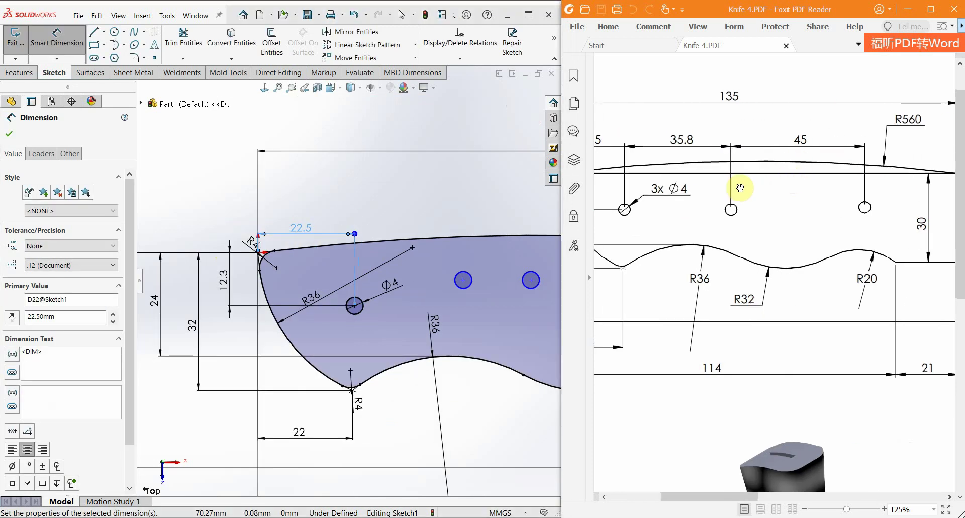
{"action": "scroll", "coordinate": [508, 311], "scroll_direction": "down", "scroll_amount": 2}
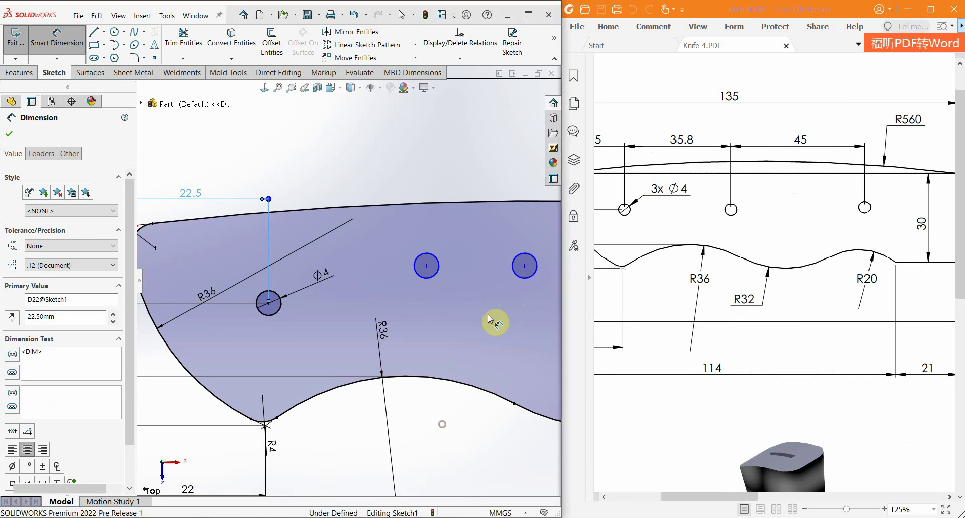
{"action": "key", "text": "Escape"}
{"action": "left_click", "coordinate": [426, 266]}
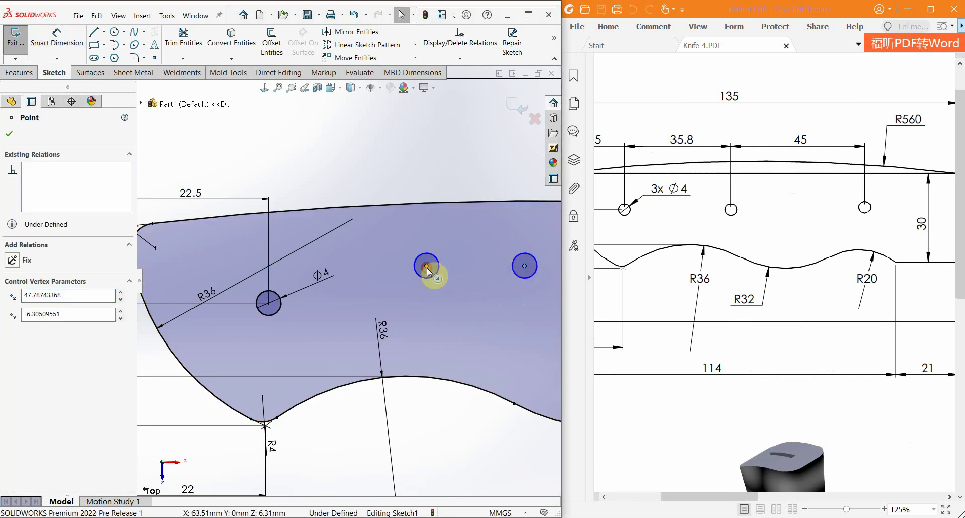
{"action": "left_click", "coordinate": [426, 266], "text": "ctrl"}
{"action": "left_click", "coordinate": [268, 303], "text": "ctrl"}
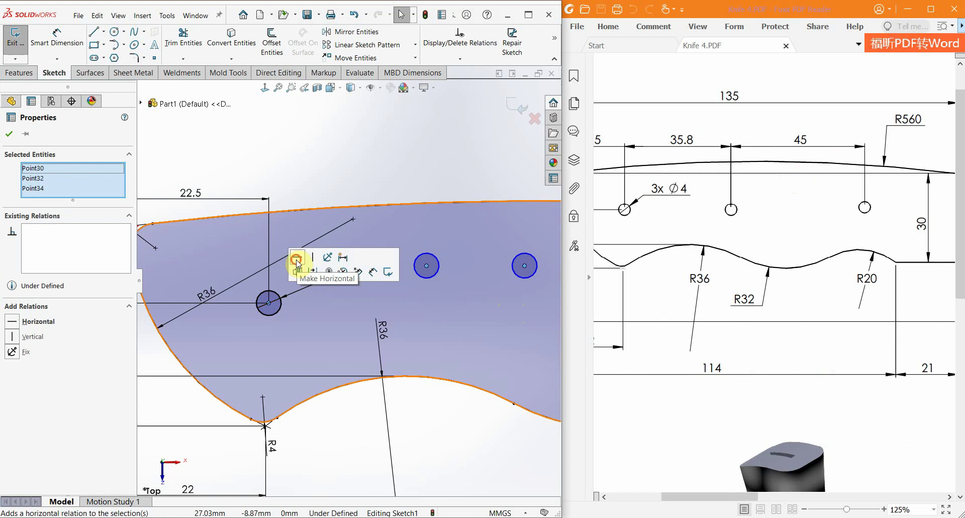
{"action": "left_click", "coordinate": [297, 261]}
Dimension the hole spacings as 35.8 mm and 45 mm
{"action": "key", "text": "d"}
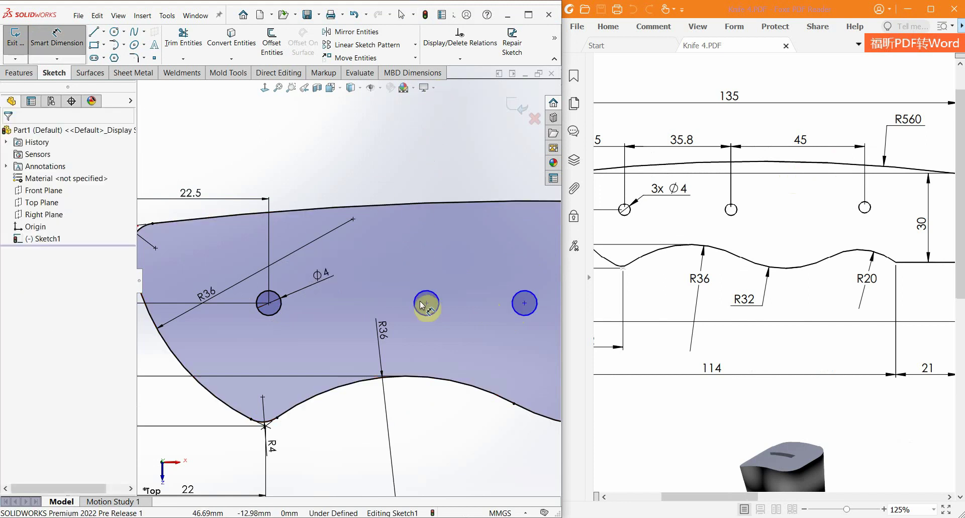
{"action": "left_click", "coordinate": [421, 297]}
{"action": "left_click", "coordinate": [276, 295]}
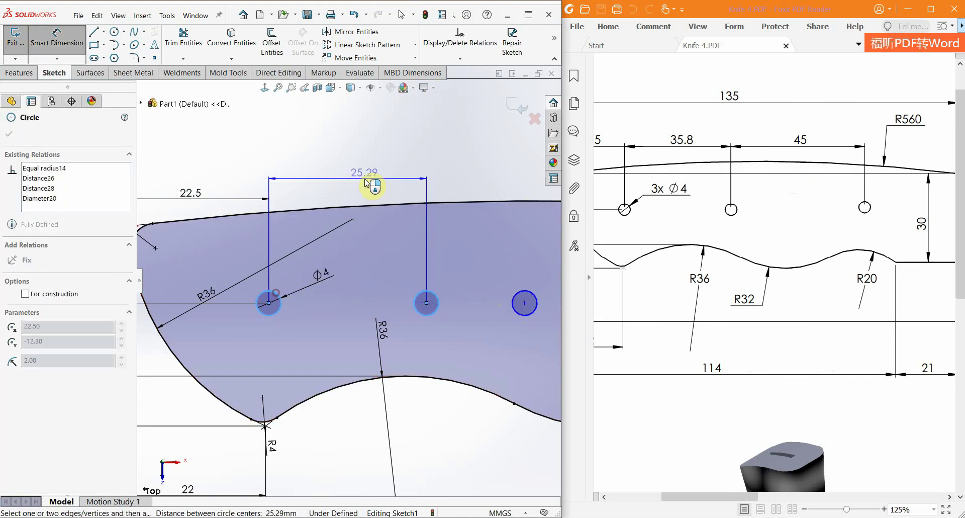
{"action": "left_click", "coordinate": [362, 187]}
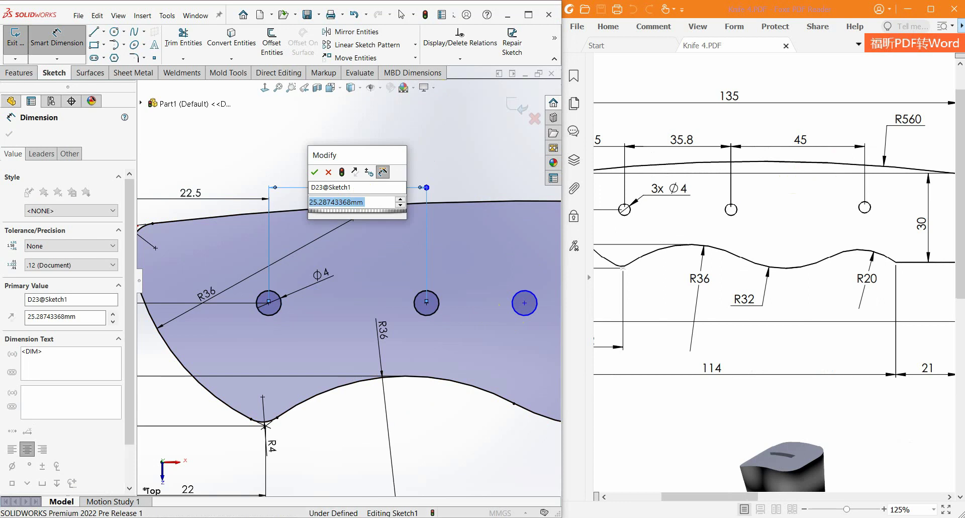
{"action": "type", "text": "35.8"}
{"action": "key", "text": "Return"}
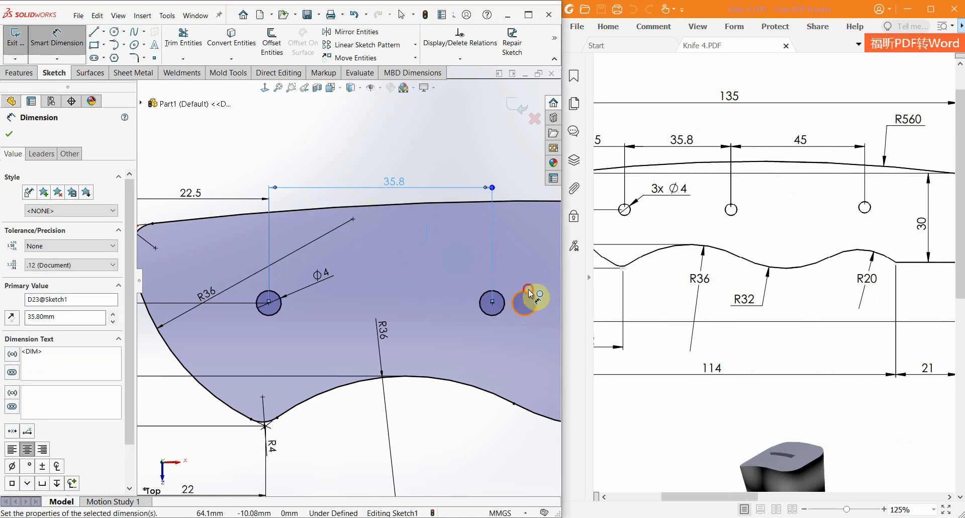
{"action": "left_click", "coordinate": [526, 301]}
{"action": "left_click", "coordinate": [493, 289]}
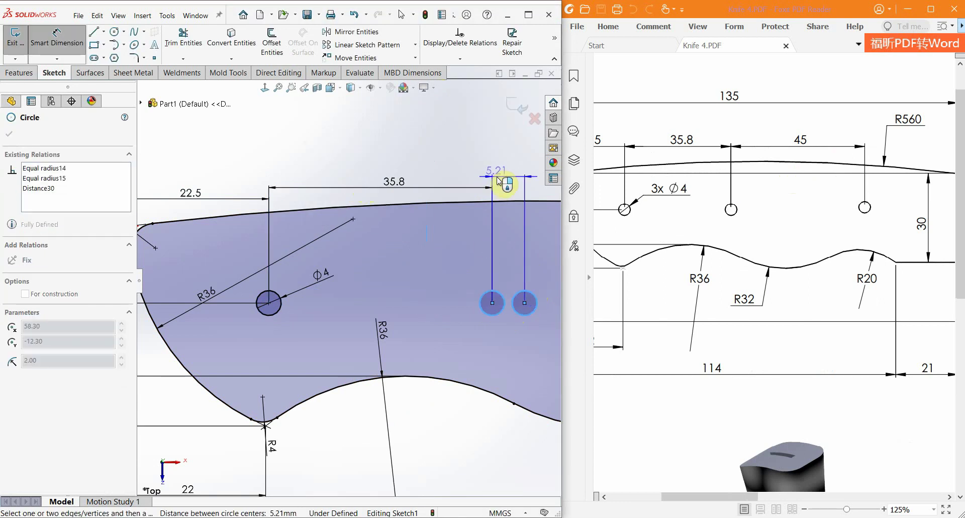
{"action": "left_click", "coordinate": [505, 184]}
{"action": "type", "text": "45"}
{"action": "key", "text": "Return"}
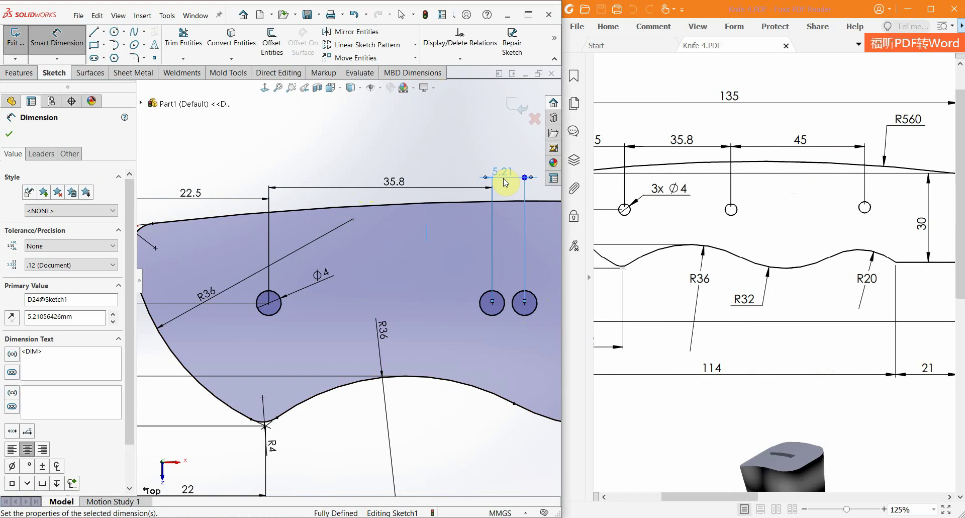
{"action": "key", "text": "f"}
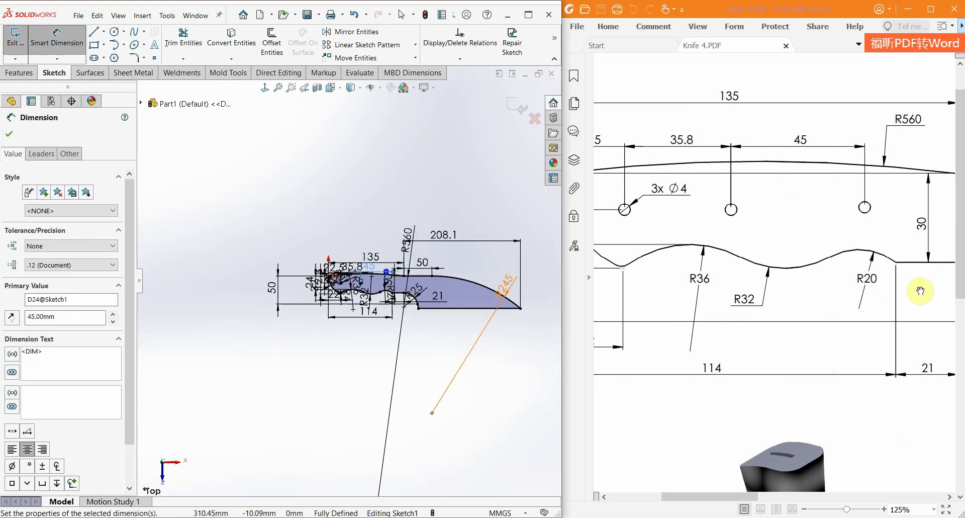
{"action": "scroll", "coordinate": [851, 275], "scroll_direction": "down", "scroll_amount": 1, "text": "ctrl"}
{"action": "scroll", "coordinate": [880, 222], "scroll_direction": "down", "scroll_amount": 1, "text": "ctrl"}
{"action": "scroll", "coordinate": [769, 254], "scroll_direction": "down", "scroll_amount": 1, "text": "ctrl"}
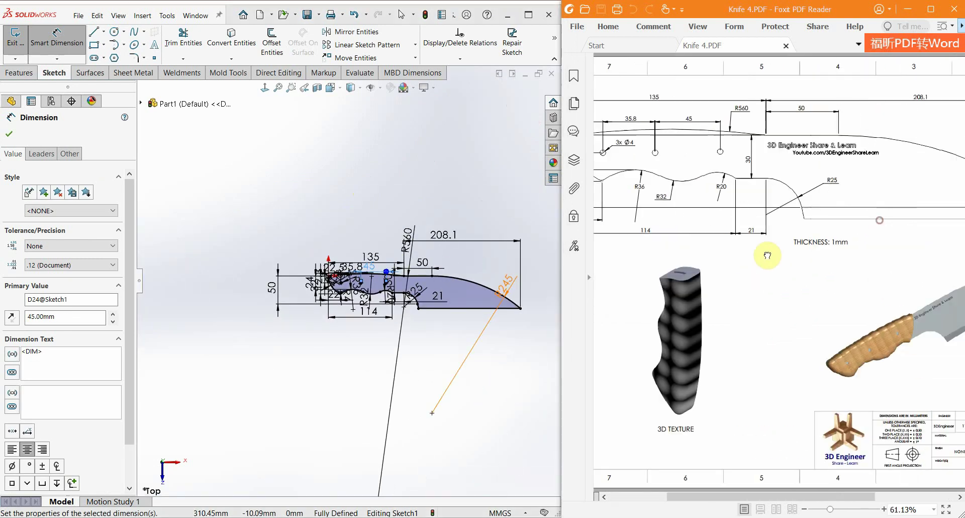
{"action": "left_click_drag", "start_coordinate": [890, 226], "coordinate": [857, 254]}
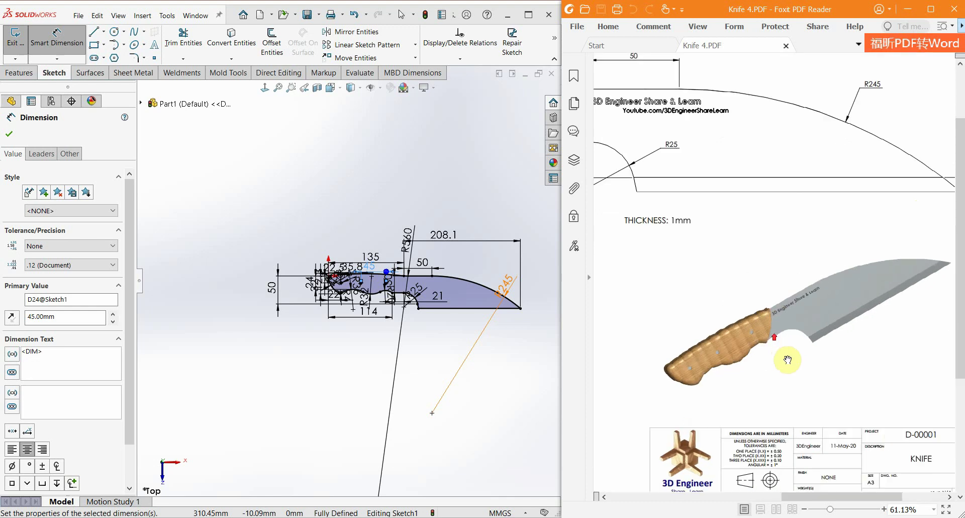
{"action": "scroll", "coordinate": [784, 357], "scroll_direction": "up", "scroll_amount": 3, "text": "ctrl"}
{"action": "scroll", "coordinate": [744, 282], "scroll_direction": "up", "scroll_amount": 2, "text": "ctrl"}
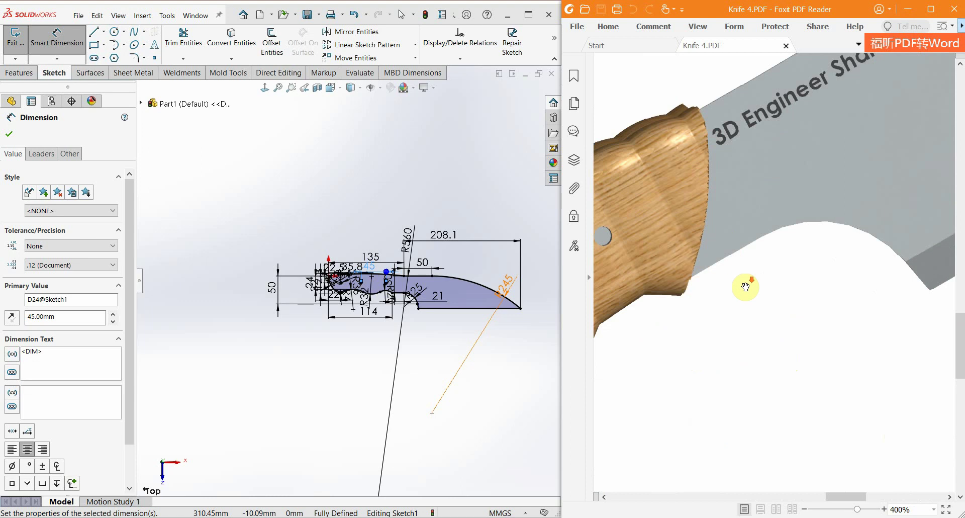
{"action": "scroll", "coordinate": [745, 286], "scroll_direction": "down", "scroll_amount": 4, "text": "ctrl"}
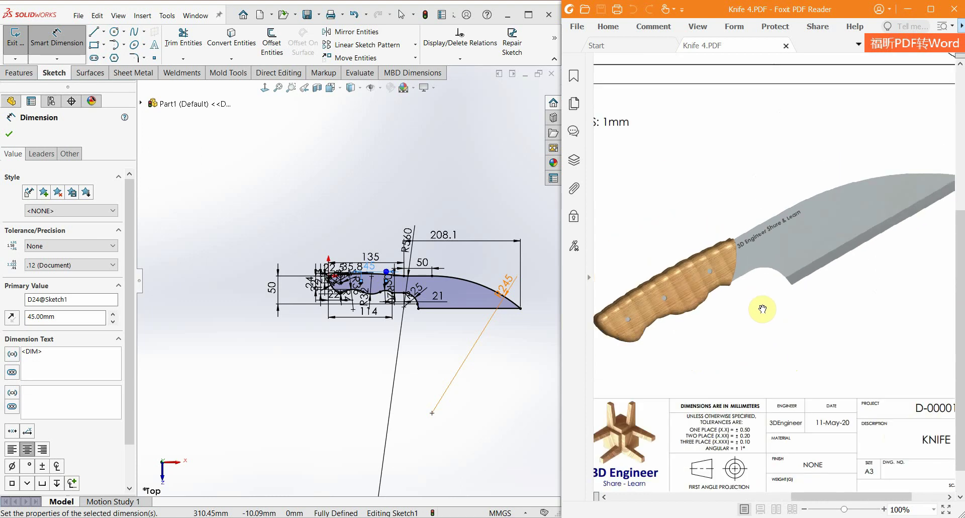
{"action": "scroll", "coordinate": [473, 304], "scroll_direction": "down", "scroll_amount": 1}
{"action": "scroll", "coordinate": [455, 306], "scroll_direction": "down", "scroll_amount": 1}
{"action": "scroll", "coordinate": [445, 318], "scroll_direction": "down", "scroll_amount": 1}
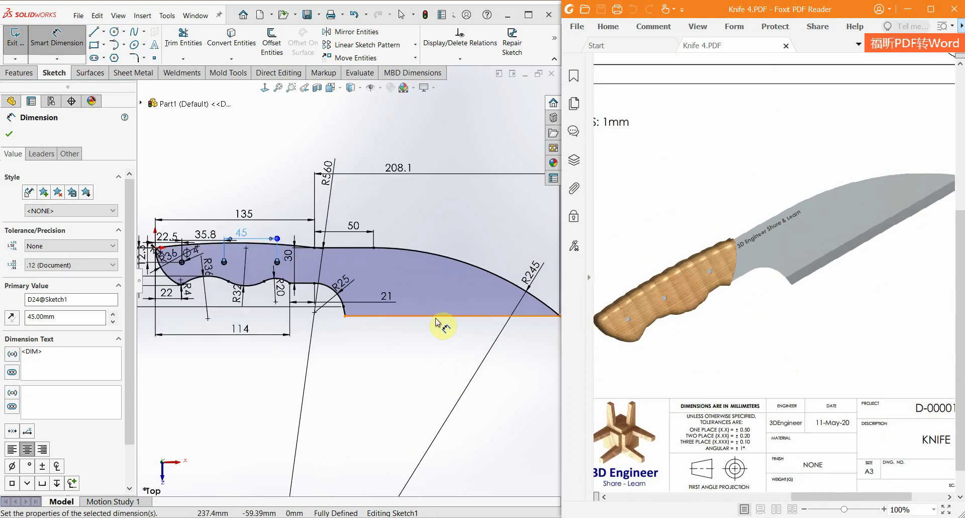
{"action": "middle_click_drag", "start_coordinate": [347, 289], "coordinate": [359, 288], "text": "ctrl"}
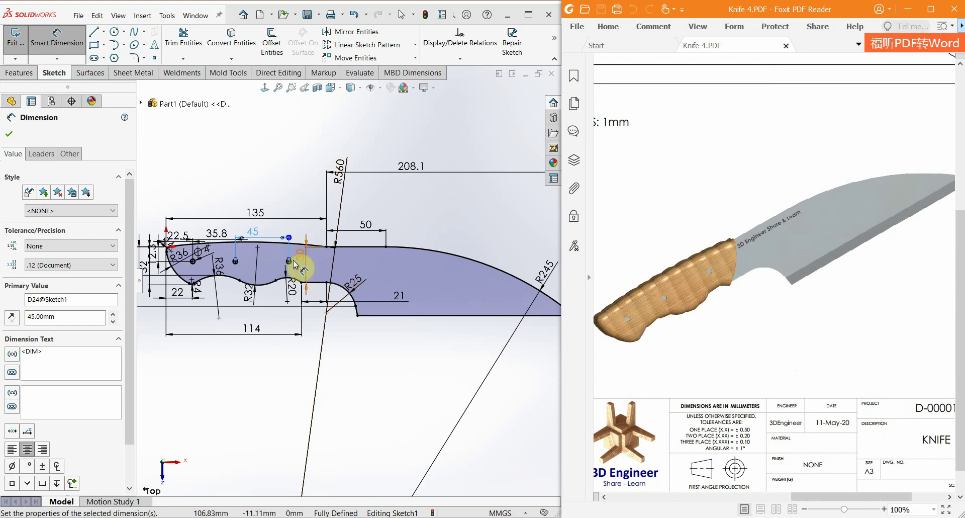
{"action": "scroll", "coordinate": [317, 267], "scroll_direction": "down", "scroll_amount": 2}
{"action": "scroll", "coordinate": [311, 256], "scroll_direction": "down", "scroll_amount": 2}
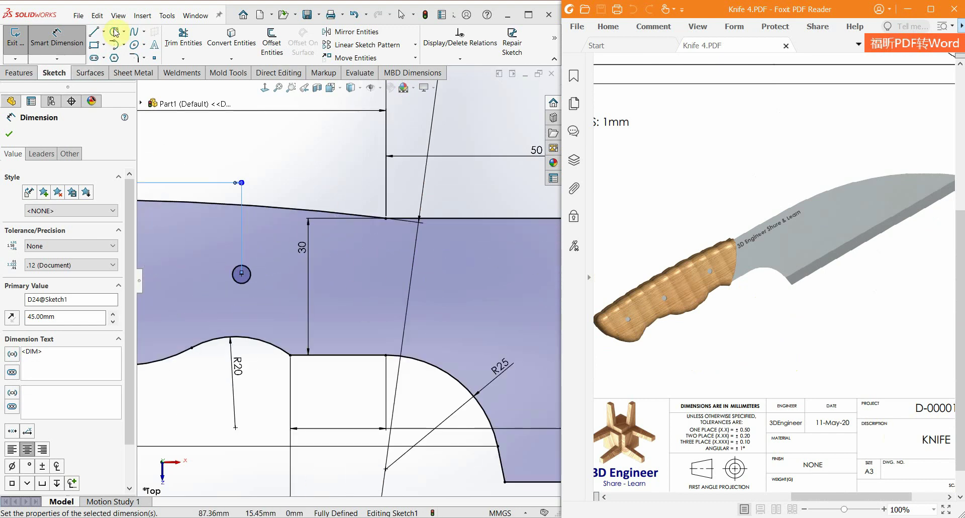
Draw a three-point arc between the blade's top corner and lower corner
{"action": "left_click", "coordinate": [124, 45]}
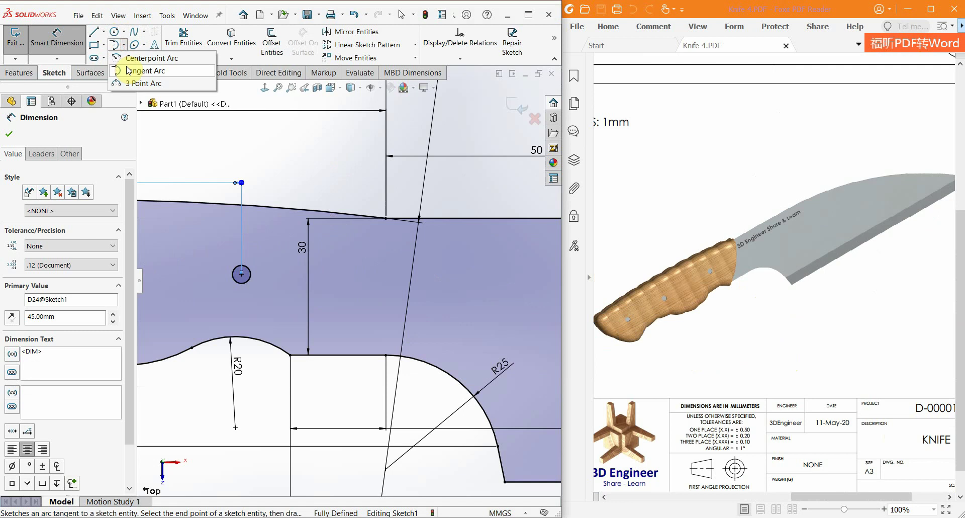
{"action": "left_click", "coordinate": [134, 84]}
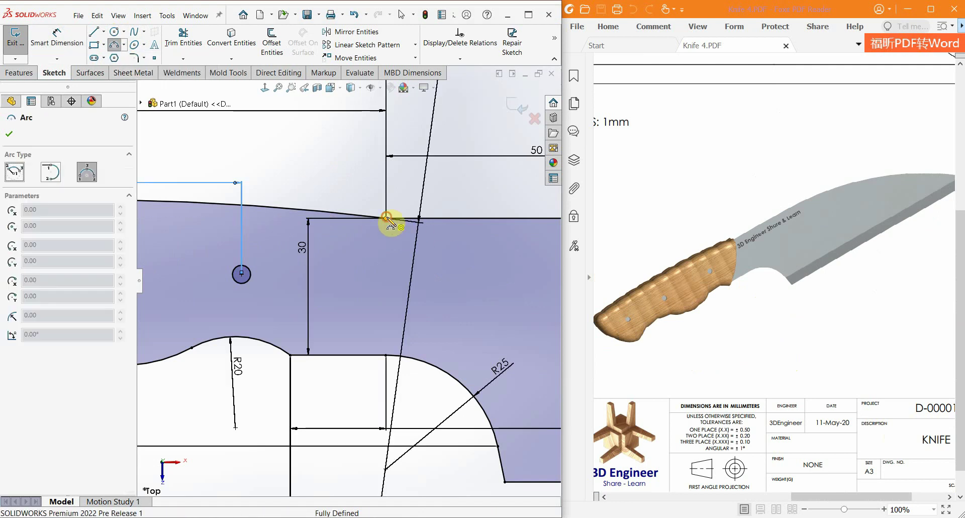
{"action": "left_click", "coordinate": [387, 218]}
{"action": "left_click", "coordinate": [291, 355]}
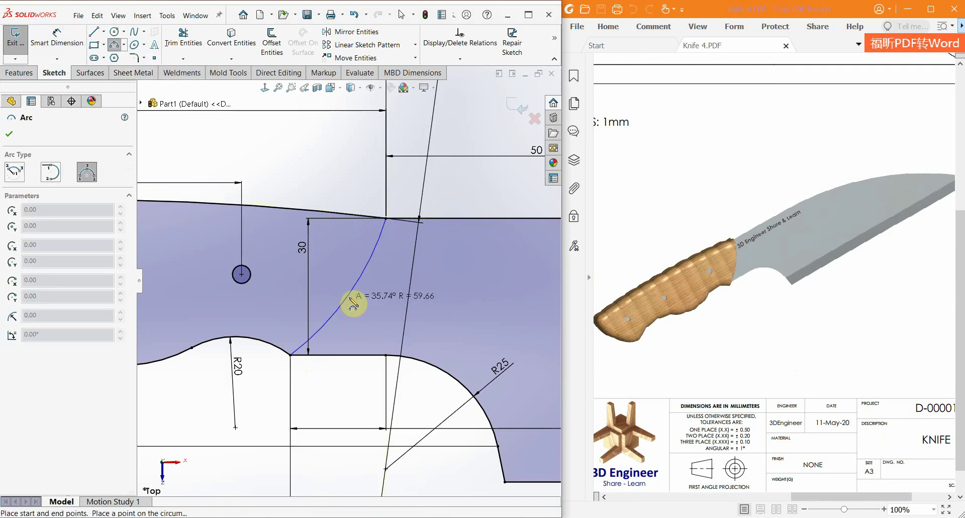
{"action": "left_click", "coordinate": [373, 340]}
{"action": "right_click_drag", "start_coordinate": [373, 340], "coordinate": [384, 246]}
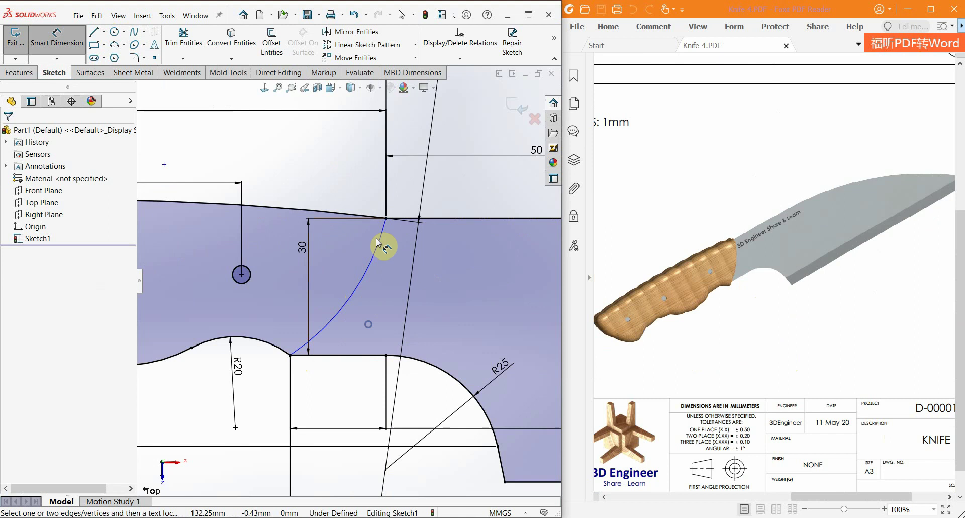
Dimension the dividing arc with a 50 mm radius
{"action": "left_click", "coordinate": [372, 266]}
{"action": "left_click", "coordinate": [400, 298]}
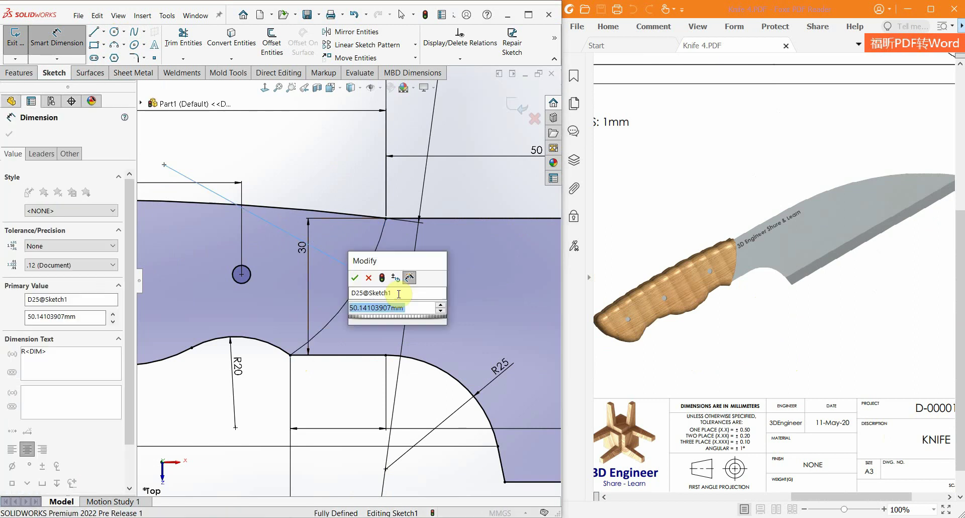
{"action": "type", "text": "50"}
{"action": "key", "text": "Return"}
{"action": "left_click", "coordinate": [513, 177]}
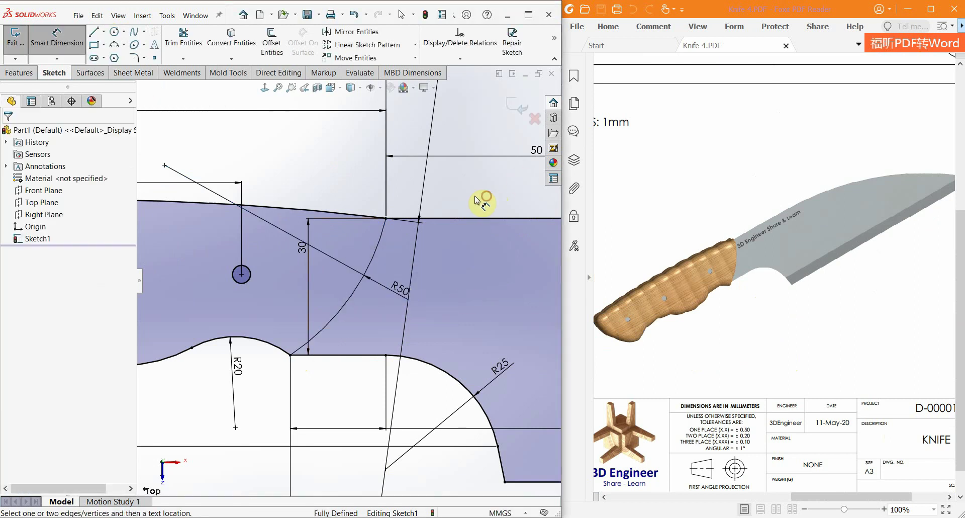
{"action": "scroll", "coordinate": [319, 291], "scroll_direction": "up", "scroll_amount": 3}
{"action": "scroll", "coordinate": [316, 292], "scroll_direction": "up", "scroll_amount": 2}
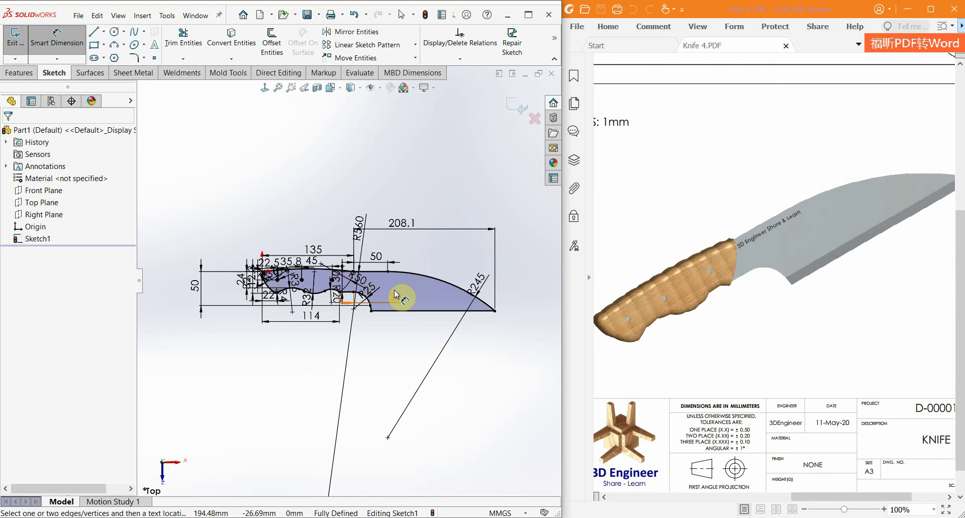
{"action": "scroll", "coordinate": [347, 290], "scroll_direction": "down", "scroll_amount": 2}
Exit the sketch and start an Extruded Boss/Base set to Mid Plane, 1 mm deep
{"action": "key", "text": "ctrl+b"}
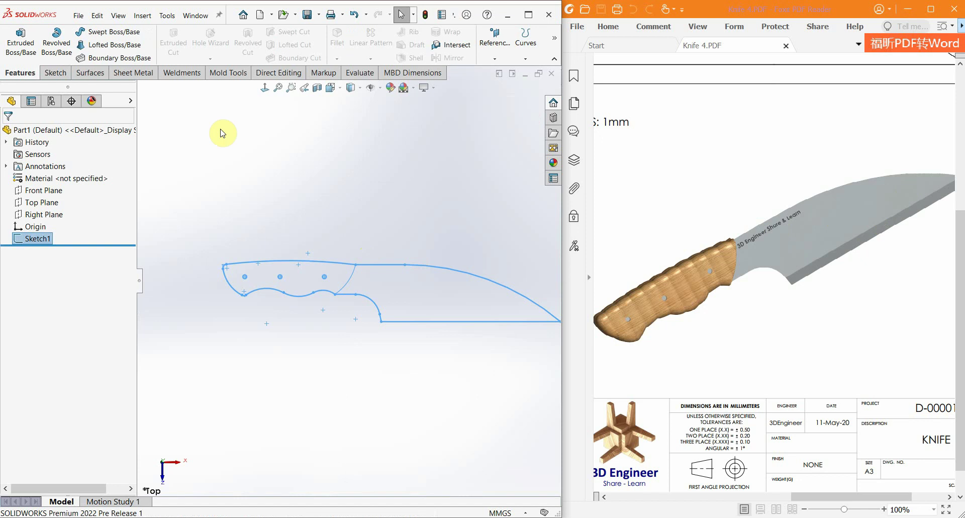
{"action": "left_click", "coordinate": [31, 52]}
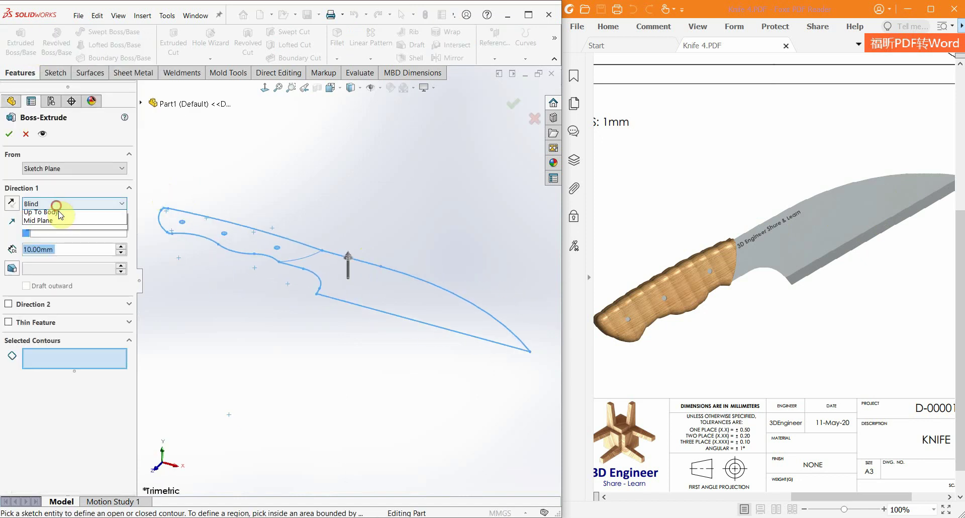
{"action": "left_click", "coordinate": [59, 255]}
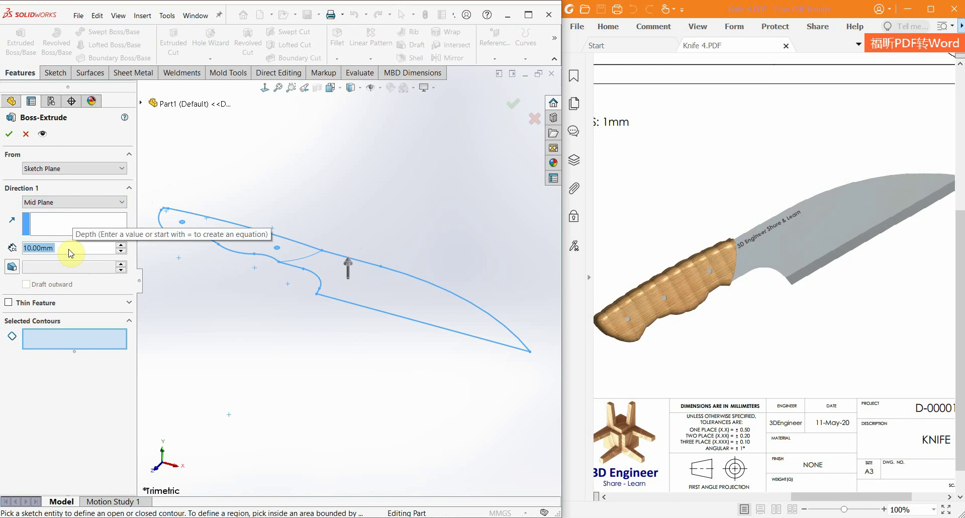
{"action": "type", "text": "1"}
{"action": "left_click", "coordinate": [210, 312]}
Select the handle, blade and three hole regions and confirm the 1 mm extrusion
{"action": "left_click", "coordinate": [98, 345]}
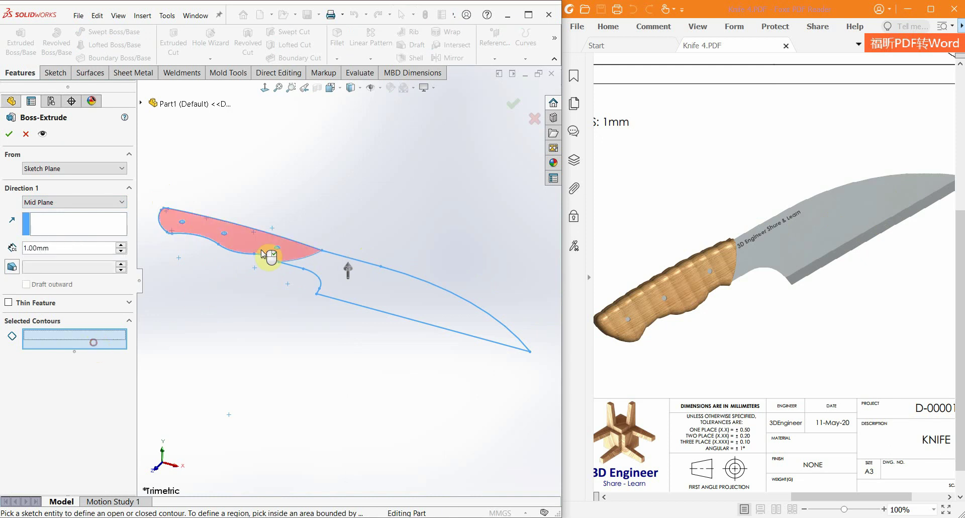
{"action": "left_click", "coordinate": [326, 267]}
{"action": "left_click", "coordinate": [326, 266]}
{"action": "scroll", "coordinate": [382, 292], "scroll_direction": "down", "scroll_amount": 5}
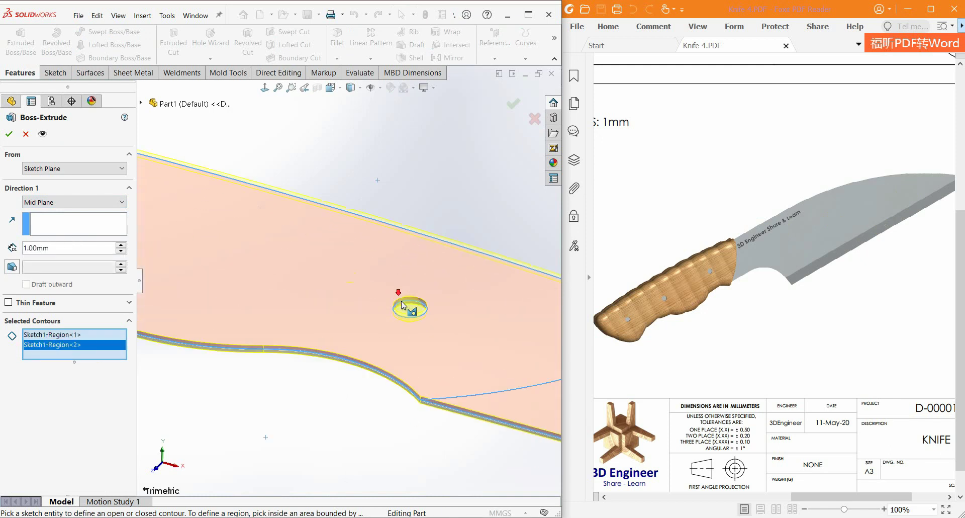
{"action": "left_click", "coordinate": [430, 313]}
{"action": "scroll", "coordinate": [280, 262], "scroll_direction": "down", "scroll_amount": 4}
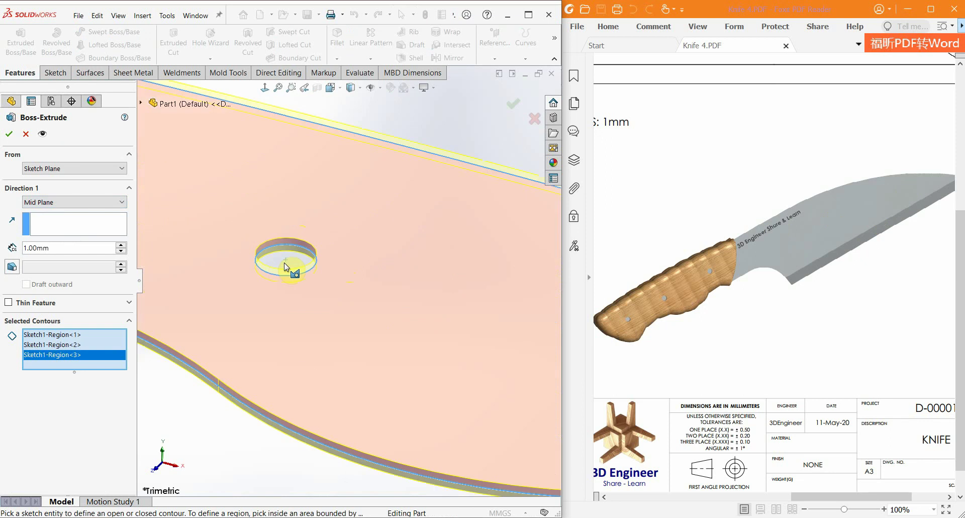
{"action": "left_click", "coordinate": [323, 255]}
{"action": "scroll", "coordinate": [332, 275], "scroll_direction": "up", "scroll_amount": 4}
{"action": "scroll", "coordinate": [226, 244], "scroll_direction": "down", "scroll_amount": 2}
{"action": "scroll", "coordinate": [328, 282], "scroll_direction": "down", "scroll_amount": 2}
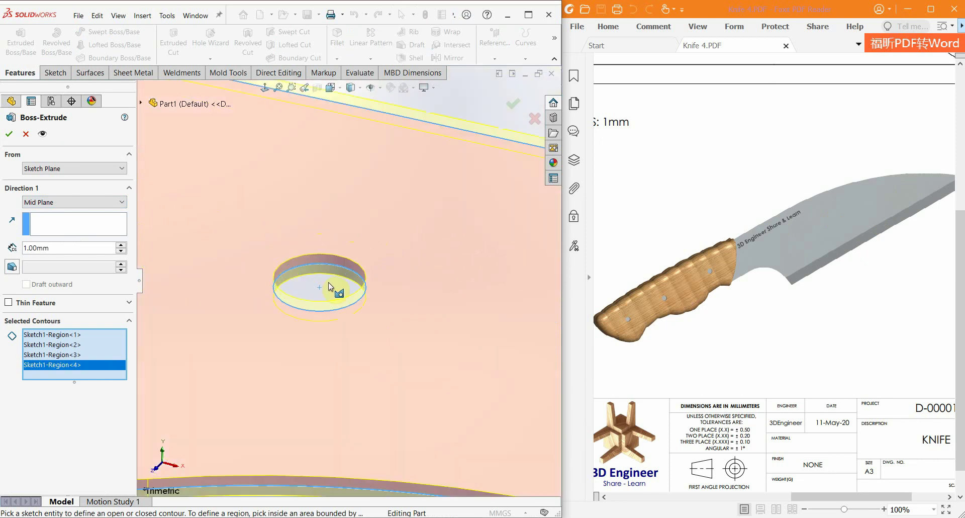
{"action": "left_click", "coordinate": [328, 282]}
{"action": "scroll", "coordinate": [284, 279], "scroll_direction": "up", "scroll_amount": 4}
{"action": "scroll", "coordinate": [453, 394], "scroll_direction": "up", "scroll_amount": 4}
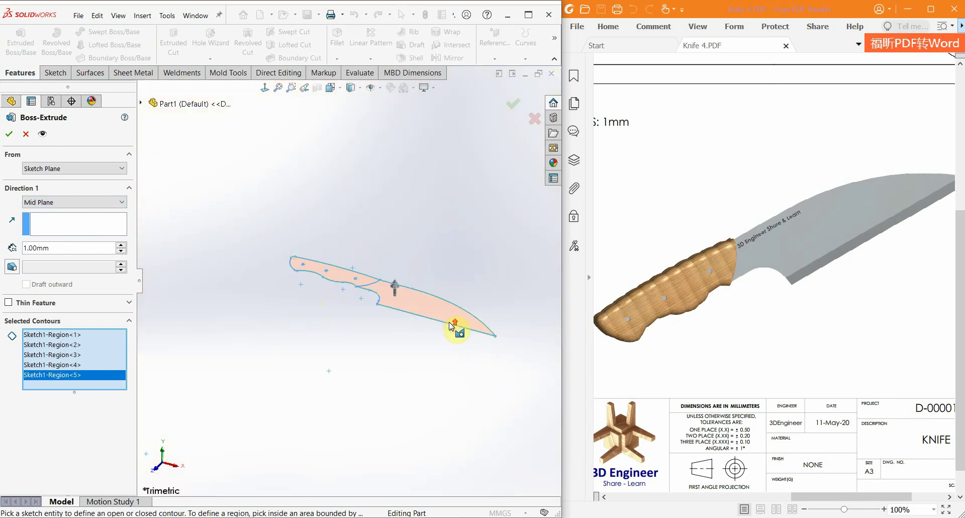
{"action": "scroll", "coordinate": [358, 255], "scroll_direction": "down", "scroll_amount": 5}
{"action": "left_click", "coordinate": [9, 134]}
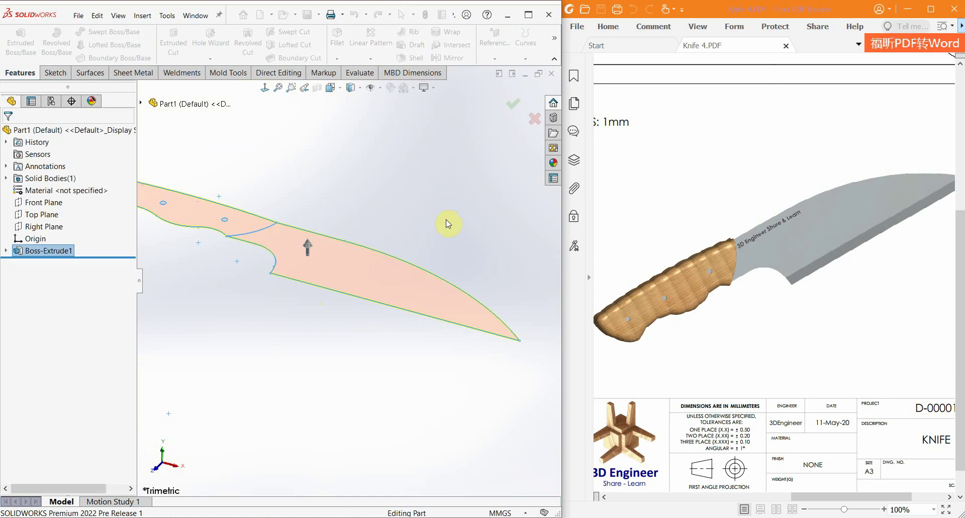
Orbit the new solid, then pan the PDF drawing to the blade dimensions
{"action": "middle_click_drag", "start_coordinate": [340, 322], "coordinate": [372, 263]}
{"action": "scroll", "coordinate": [854, 226], "scroll_direction": "down", "scroll_amount": 1, "text": "ctrl"}
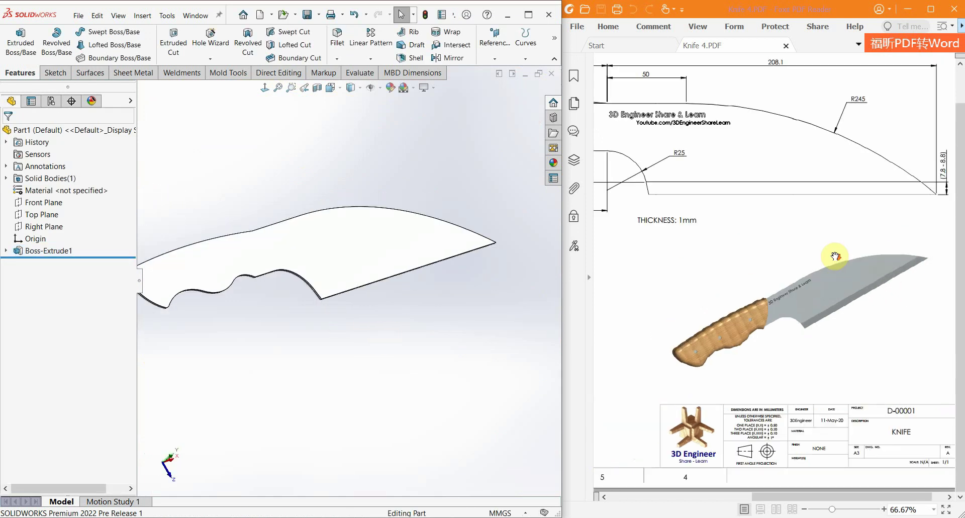
{"action": "left_click", "coordinate": [848, 205]}
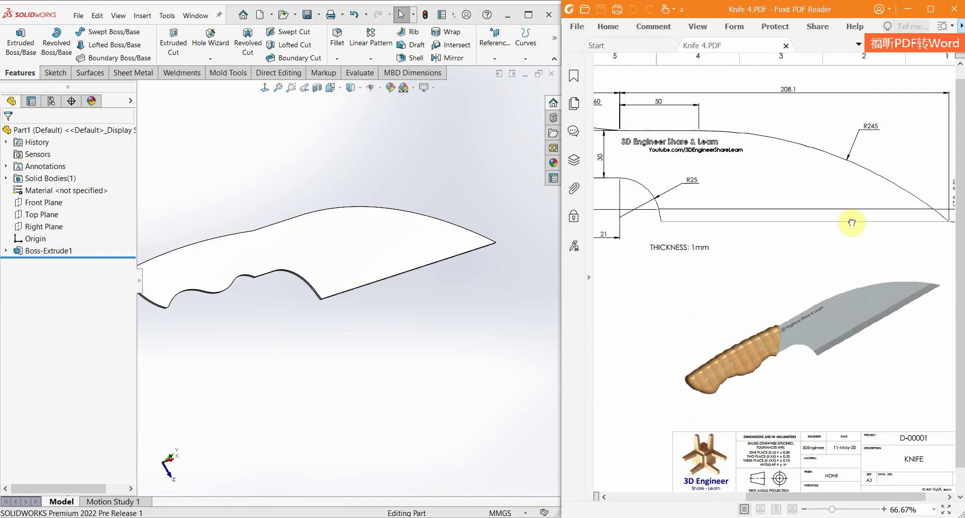
{"action": "left_click_drag", "start_coordinate": [853, 220], "coordinate": [751, 241]}
Zoom the PDF to read the (7.8-8.8) blade edge dimension before choosing a chamfer
{"action": "scroll", "coordinate": [925, 234], "scroll_direction": "up", "scroll_amount": 4, "text": "ctrl"}
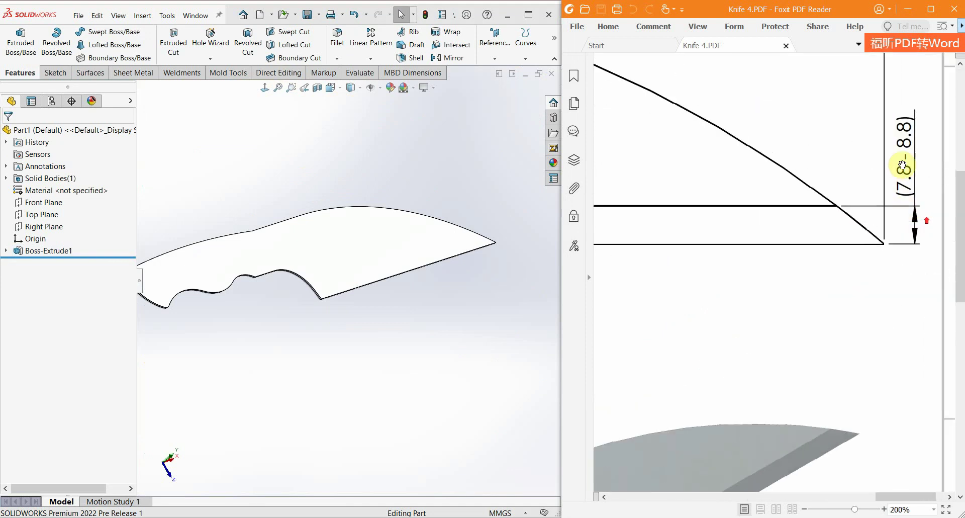
{"action": "scroll", "coordinate": [846, 236], "scroll_direction": "down", "scroll_amount": 2, "text": "ctrl"}
{"action": "scroll", "coordinate": [846, 237], "scroll_direction": "down", "scroll_amount": 2, "text": "ctrl"}
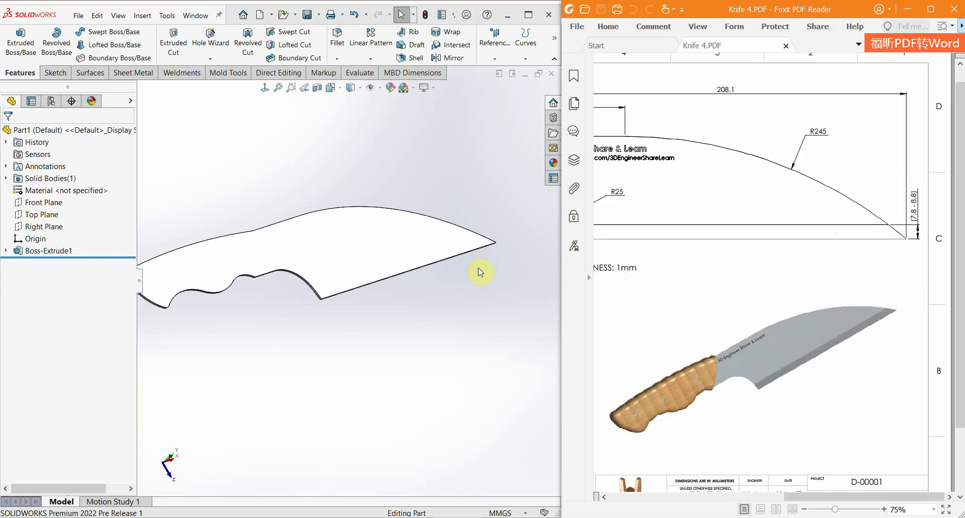
{"action": "scroll", "coordinate": [374, 274], "scroll_direction": "down", "scroll_amount": 3}
{"action": "scroll", "coordinate": [441, 296], "scroll_direction": "up", "scroll_amount": 3}
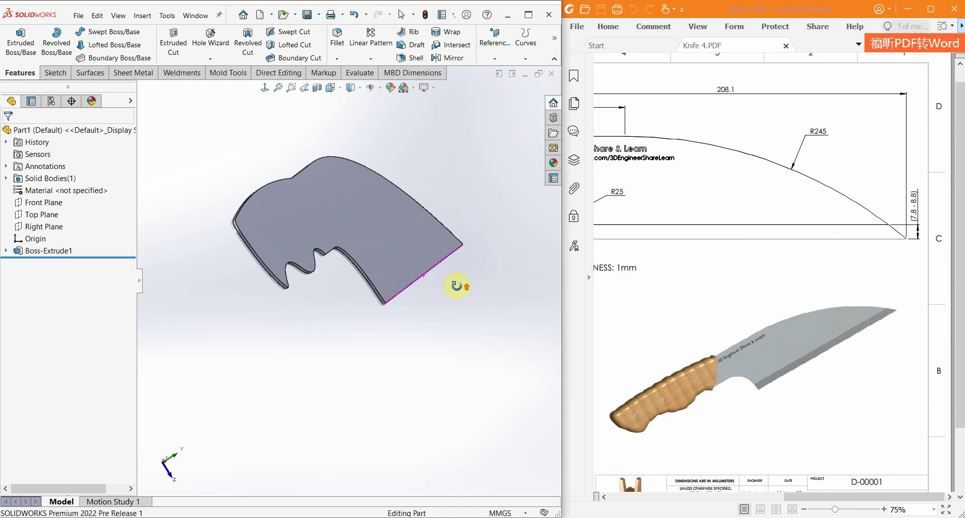
{"action": "scroll", "coordinate": [434, 291], "scroll_direction": "down", "scroll_amount": 2}
{"action": "scroll", "coordinate": [450, 287], "scroll_direction": "down", "scroll_amount": 2}
{"action": "scroll", "coordinate": [349, 370], "scroll_direction": "down", "scroll_amount": 2}
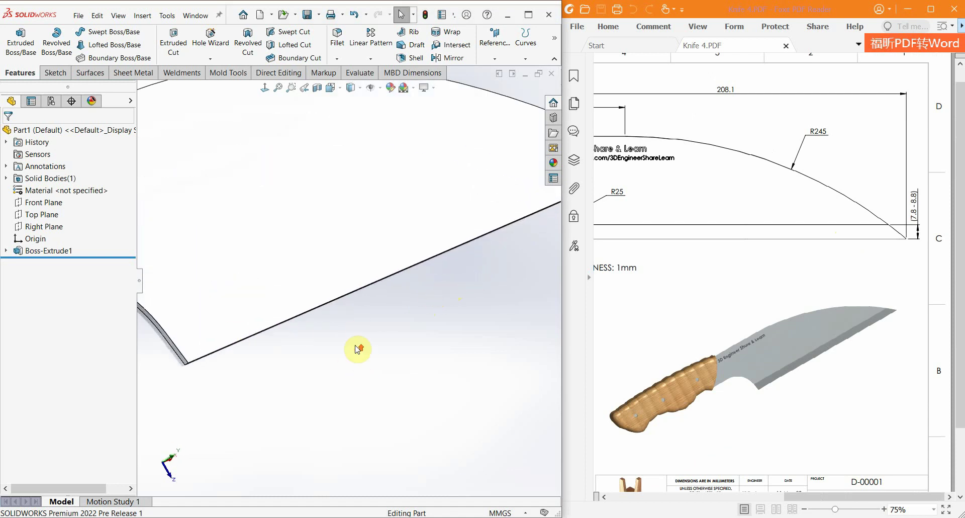
{"action": "scroll", "coordinate": [358, 348], "scroll_direction": "up", "scroll_amount": 3}
{"action": "scroll", "coordinate": [432, 194], "scroll_direction": "down", "scroll_amount": 2}
{"action": "scroll", "coordinate": [352, 171], "scroll_direction": "down", "scroll_amount": 2}
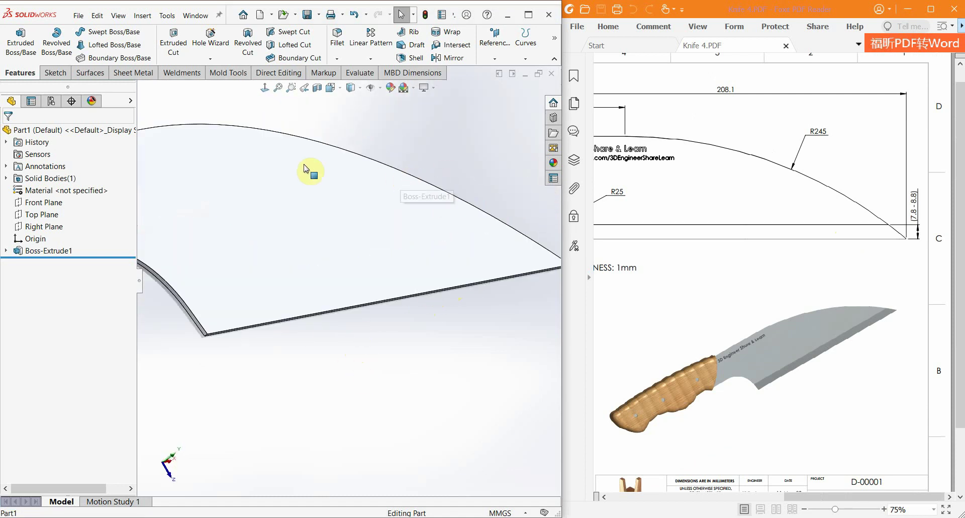
{"action": "left_click", "coordinate": [330, 59]}
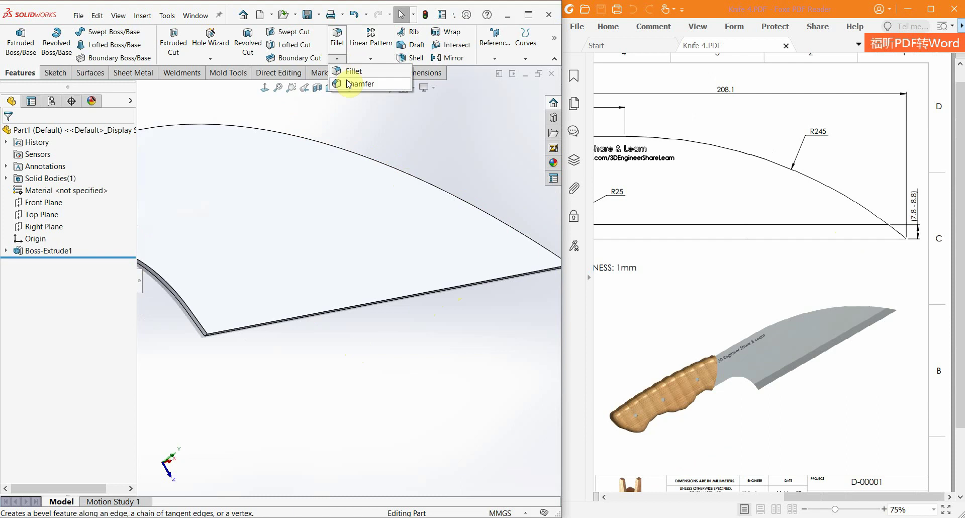
Chamfer the blade's lower edge with an asymmetric distance-distance chamfer (0.5 mm and 8 mm)
{"action": "left_click", "coordinate": [346, 81]}
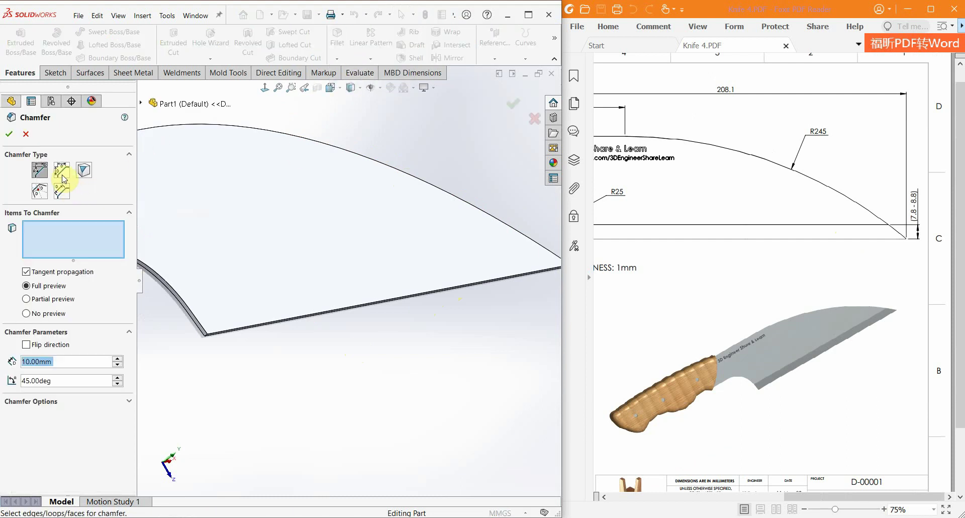
{"action": "left_click", "coordinate": [62, 171]}
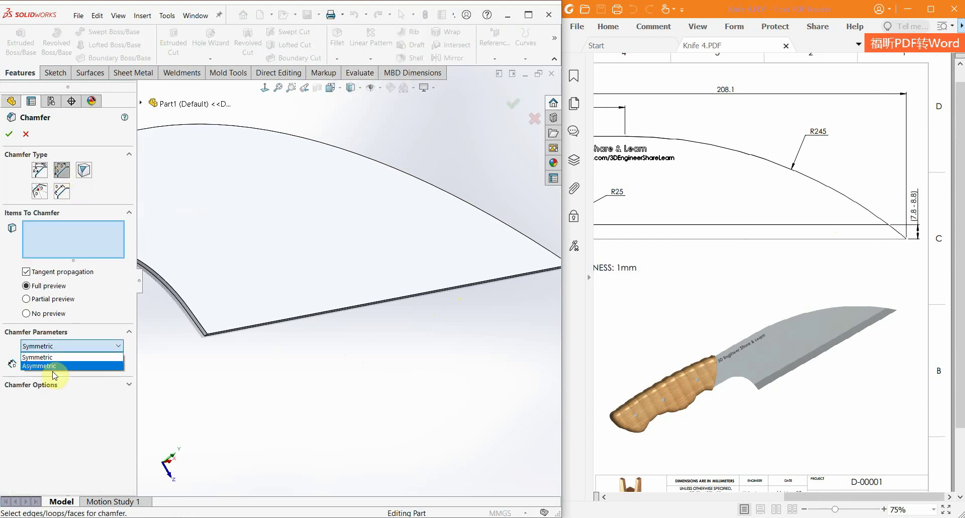
{"action": "left_click", "coordinate": [65, 352]}
{"action": "scroll", "coordinate": [265, 324], "scroll_direction": "down", "scroll_amount": 3}
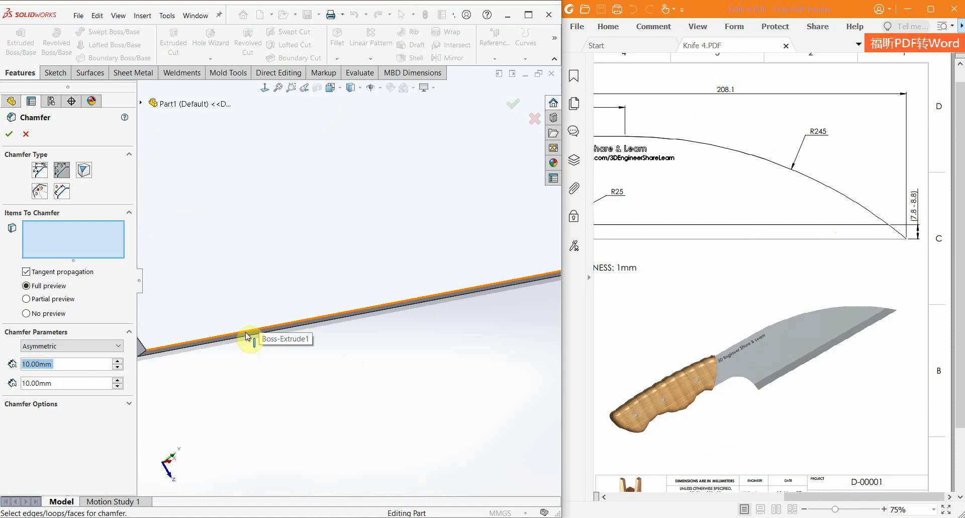
{"action": "left_click", "coordinate": [246, 336]}
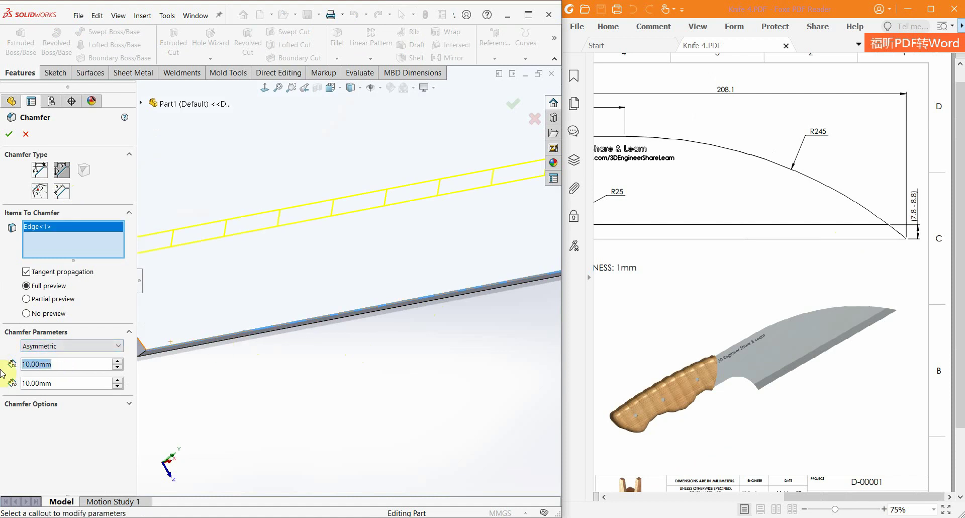
{"action": "type", "text": "0.5"}
{"action": "left_click", "coordinate": [288, 418]}
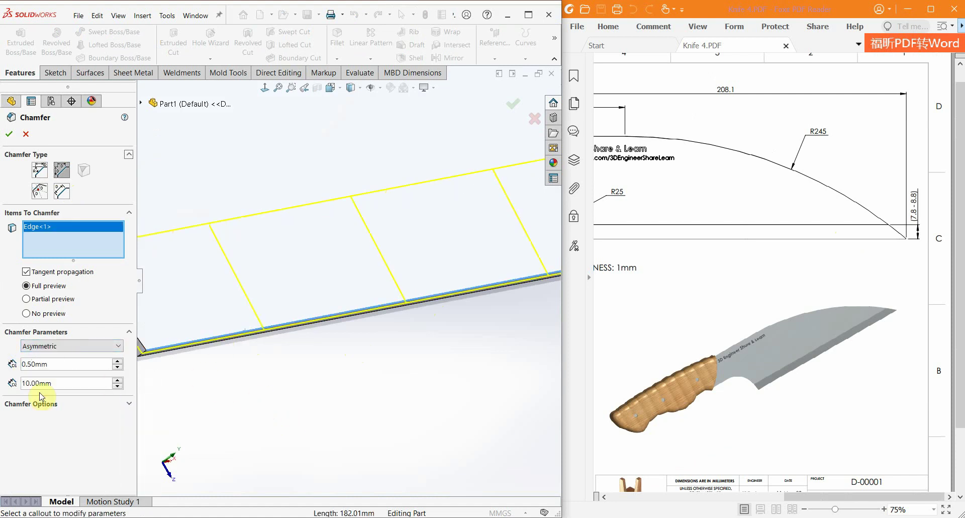
{"action": "type", "text": "8"}
{"action": "key", "text": "Return"}
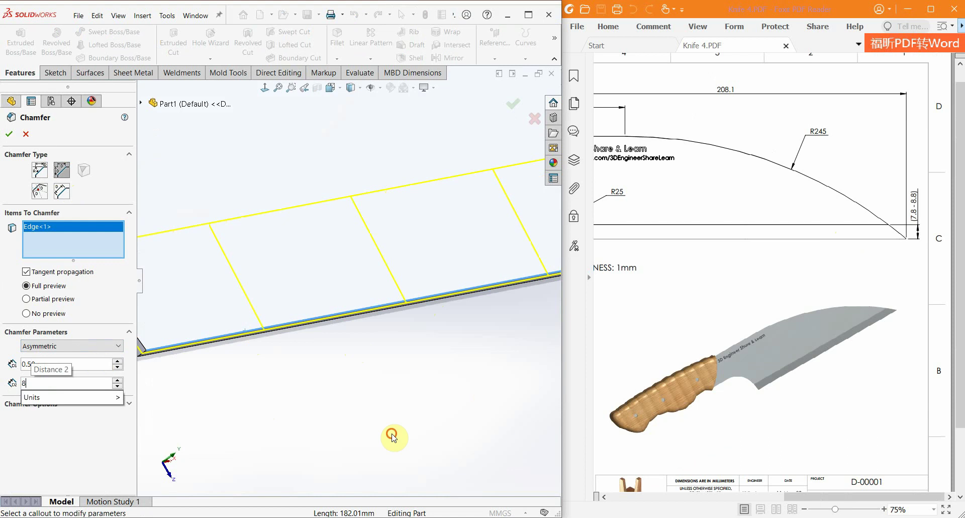
{"action": "middle_click_drag", "start_coordinate": [394, 438], "coordinate": [327, 276]}
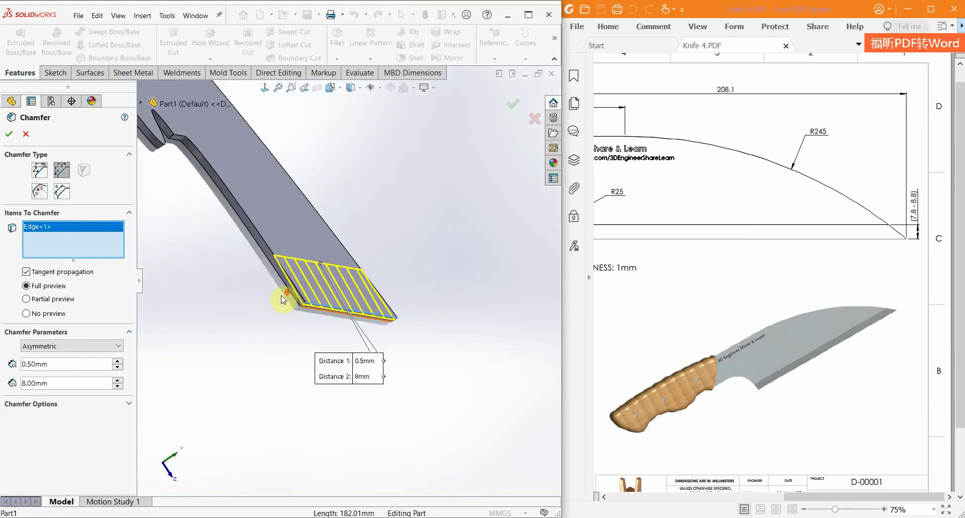
{"action": "left_click", "coordinate": [12, 134]}
Chamfer the opposite blade edge asymmetrically at 8 mm by 0.5 mm
{"action": "left_click", "coordinate": [337, 58]}
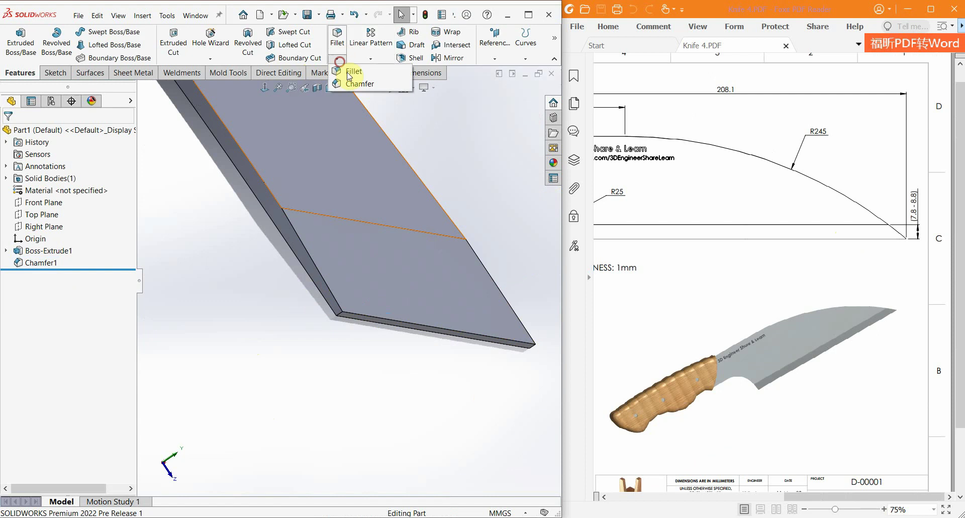
{"action": "left_click", "coordinate": [354, 85]}
{"action": "scroll", "coordinate": [358, 322], "scroll_direction": "down", "scroll_amount": 3}
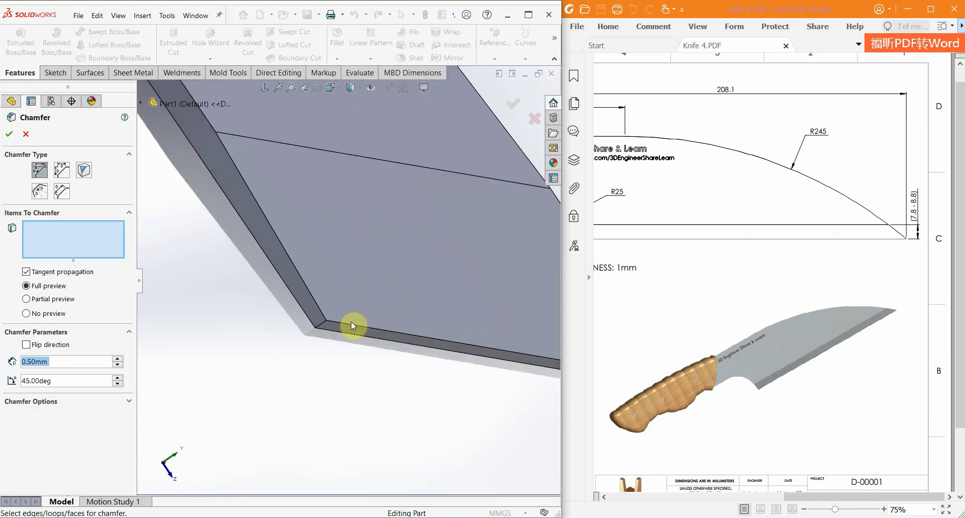
{"action": "left_click", "coordinate": [341, 336]}
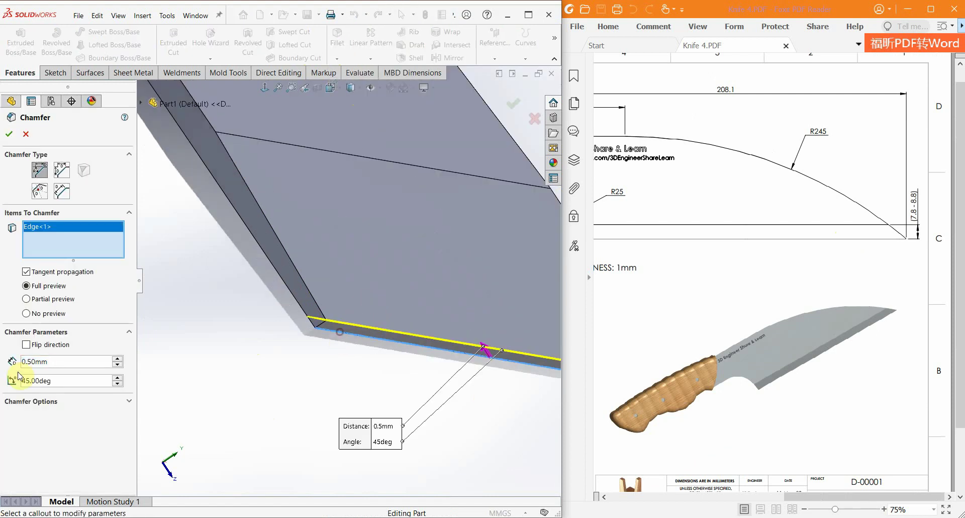
{"action": "left_click", "coordinate": [66, 174]}
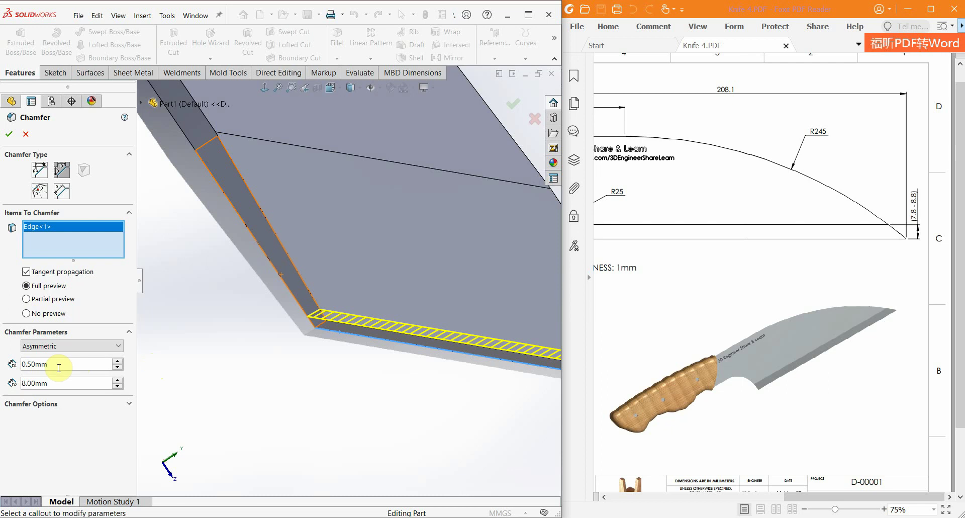
{"action": "type", "text": "8"}
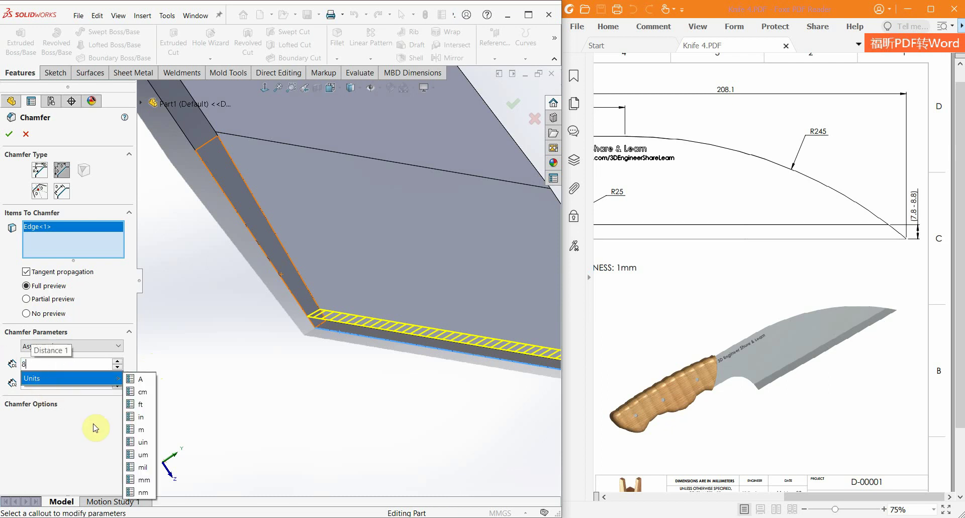
{"action": "key", "text": "Return"}
{"action": "type", "text": "0.5"}
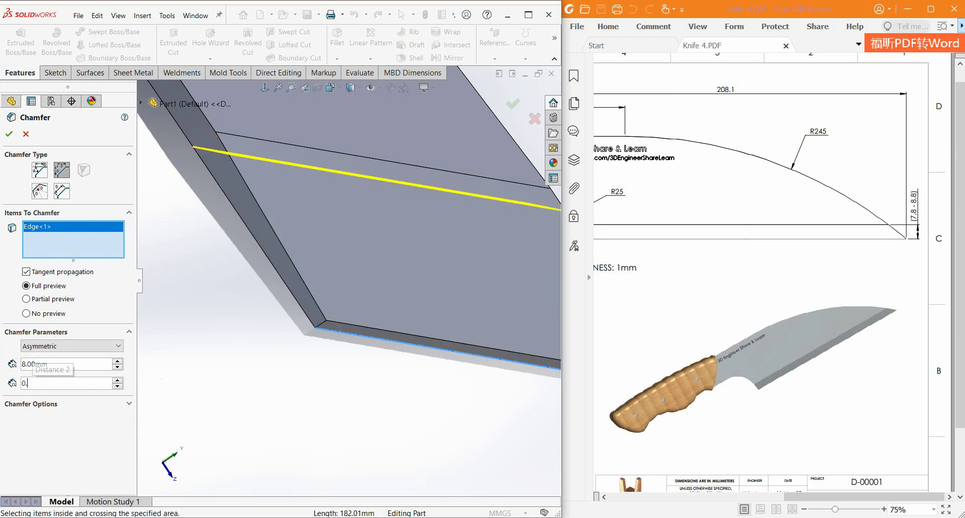
{"action": "key", "text": "Return"}
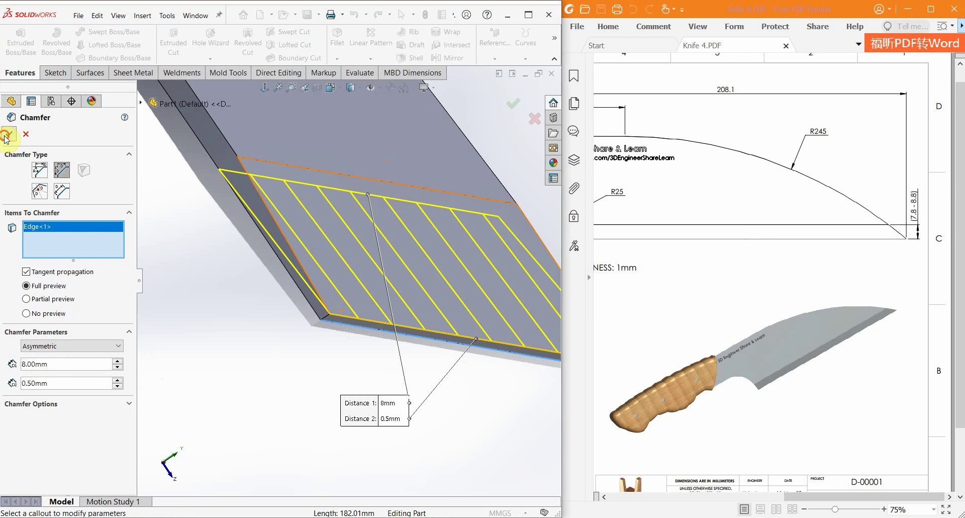
{"action": "left_click", "coordinate": [6, 135]}
{"action": "mouse_move", "coordinate": [340, 421]}
{"action": "middle_mouse_down"}
{"action": "mouse_move", "coordinate": [353, 262]}
{"action": "mouse_move", "coordinate": [384, 269]}
{"action": "middle_mouse_up"}
Scroll the reference PDF to bring the handle drawing into view
{"action": "scroll", "coordinate": [402, 256], "scroll_direction": "down", "scroll_amount": 5}
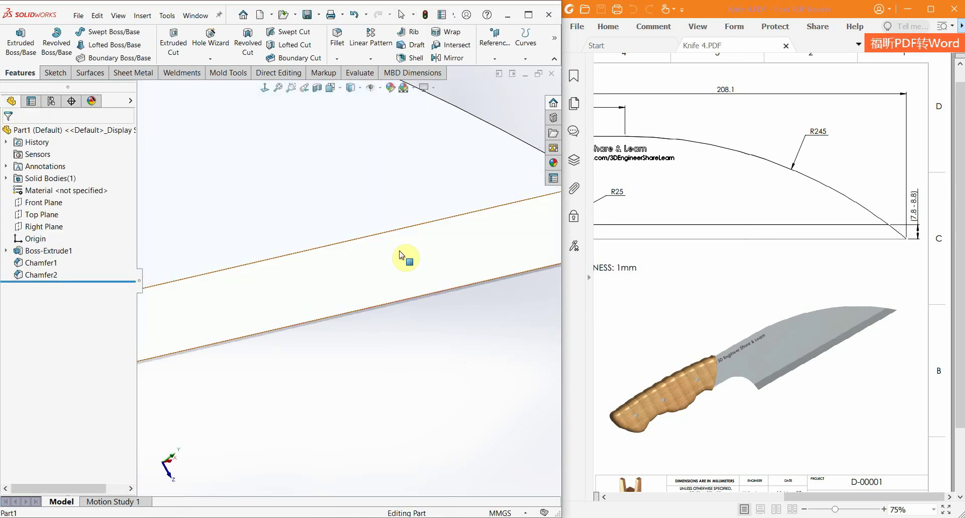
{"action": "scroll", "coordinate": [402, 256], "scroll_direction": "up", "scroll_amount": 5}
{"action": "mouse_move", "coordinate": [448, 183]}
{"action": "middle_mouse_down"}
{"action": "mouse_move", "coordinate": [384, 295]}
{"action": "mouse_move", "coordinate": [491, 230]}
{"action": "mouse_move", "coordinate": [482, 224]}
{"action": "mouse_move", "coordinate": [408, 316]}
{"action": "mouse_move", "coordinate": [448, 273]}
{"action": "middle_mouse_up"}
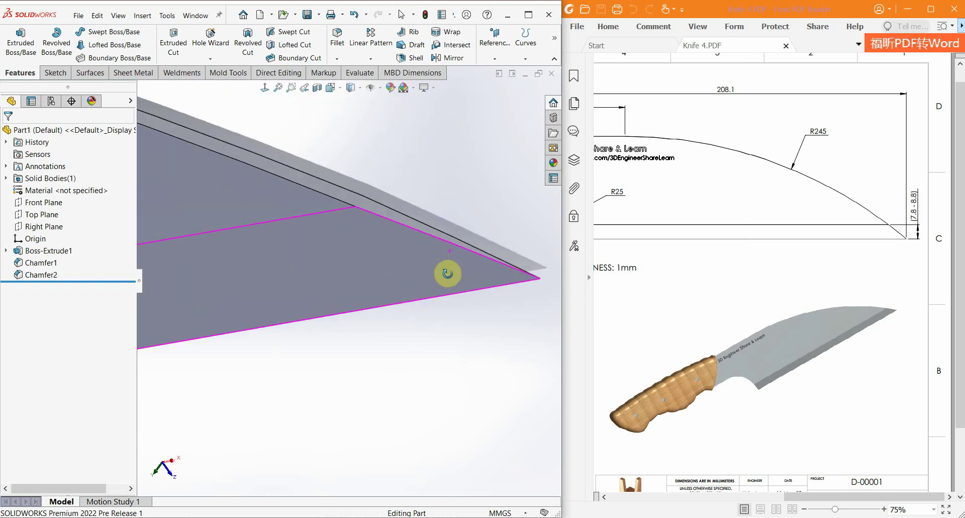
{"action": "scroll", "coordinate": [455, 278], "scroll_direction": "up", "scroll_amount": 3}
{"action": "scroll", "coordinate": [371, 280], "scroll_direction": "up", "scroll_amount": 2}
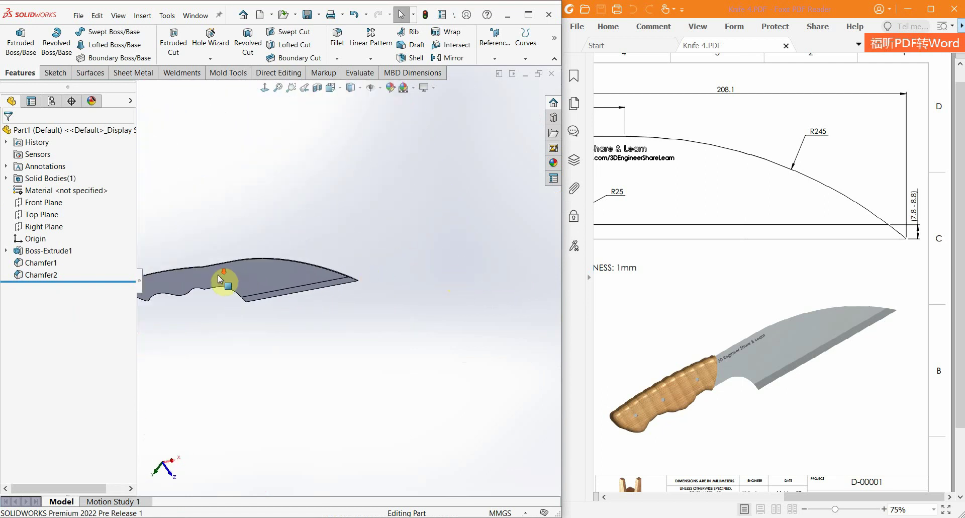
{"action": "scroll", "coordinate": [706, 302], "scroll_direction": "down", "scroll_amount": 3}
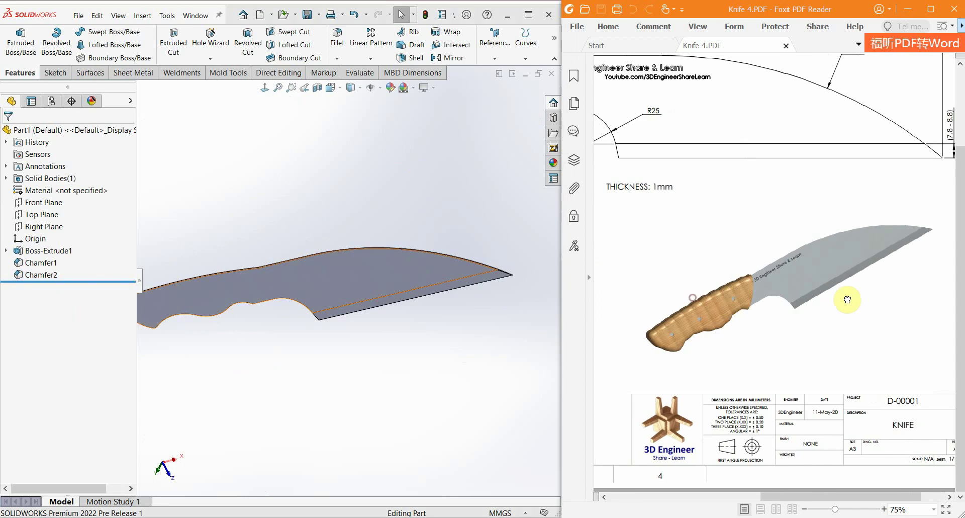
{"action": "scroll", "coordinate": [795, 251], "scroll_direction": "down", "scroll_amount": 5}
{"action": "scroll", "coordinate": [669, 184], "scroll_direction": "left", "scroll_amount": 3}
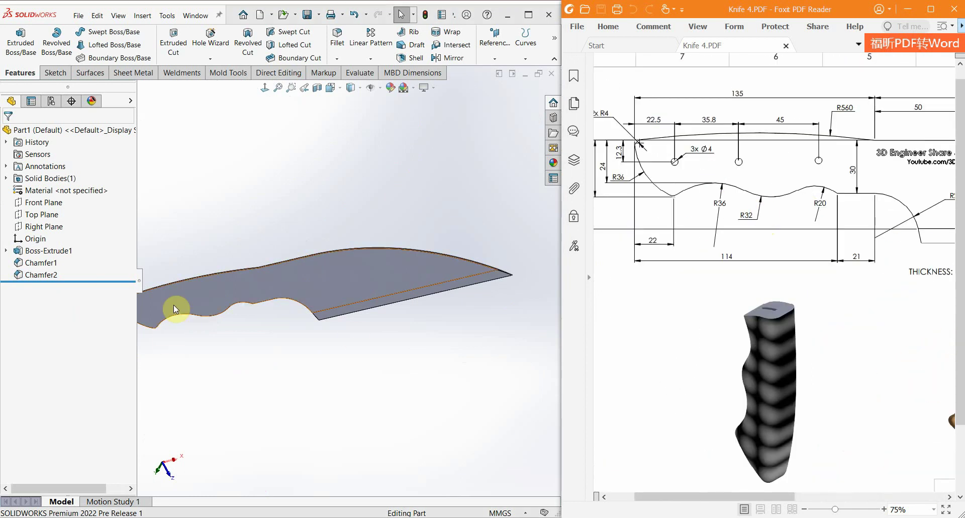
Expand Boss-Extrude1 and show Sketch1 with its dimensions on the blade
{"action": "left_click", "coordinate": [229, 297]}
{"action": "left_click", "coordinate": [6, 251]}
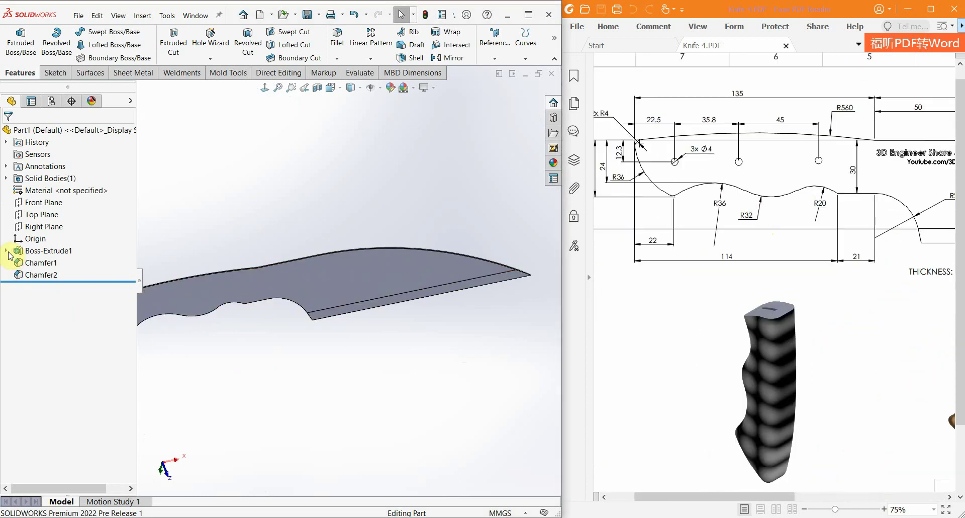
{"action": "left_click", "coordinate": [48, 262]}
{"action": "scroll", "coordinate": [322, 229], "scroll_direction": "down", "scroll_amount": 4}
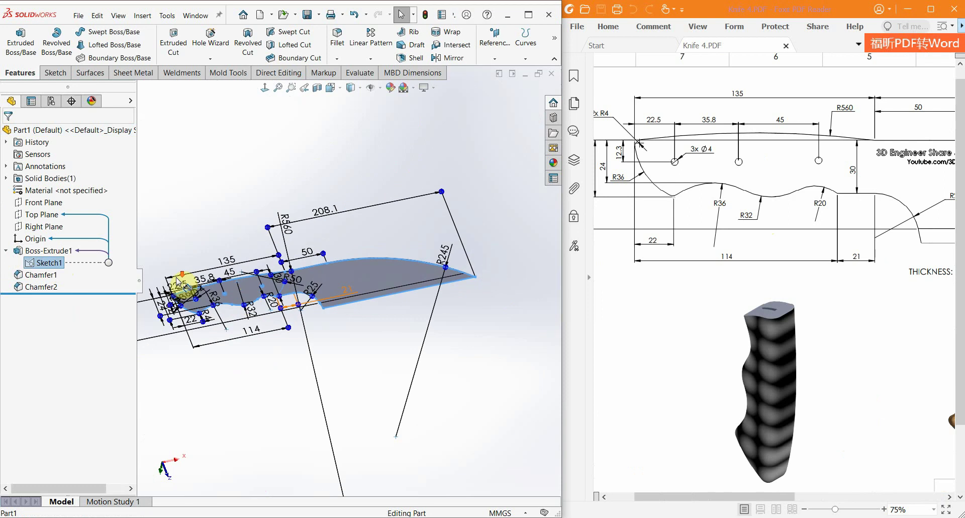
Maximize the window and start an Extruded Boss/Base on the handle and pin-circle regions
{"action": "left_click", "coordinate": [531, 19]}
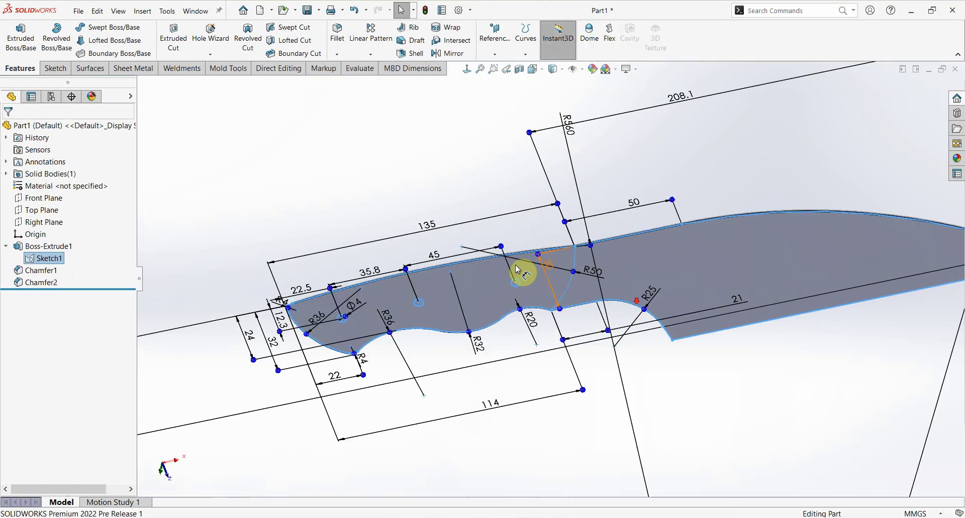
{"action": "left_click", "coordinate": [24, 35]}
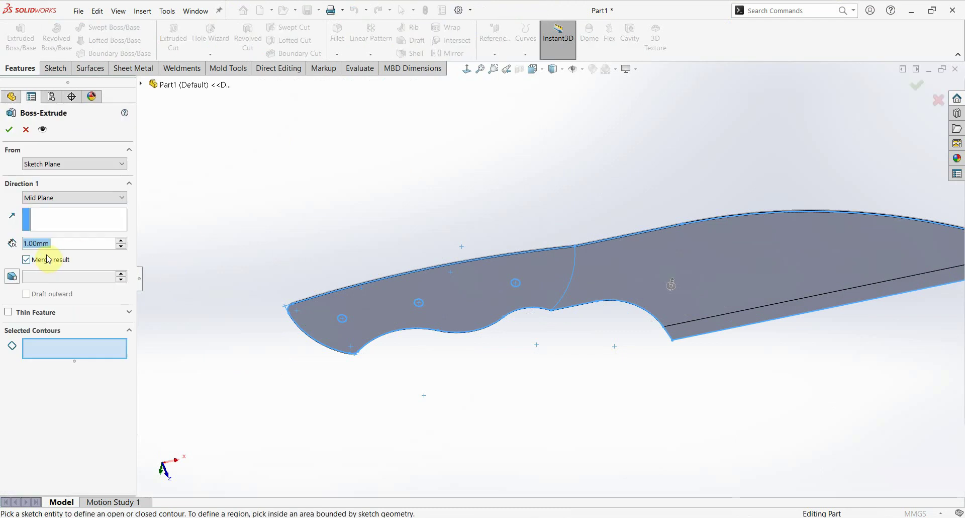
{"action": "left_click", "coordinate": [399, 327]}
{"action": "scroll", "coordinate": [385, 319], "scroll_direction": "down", "scroll_amount": 3}
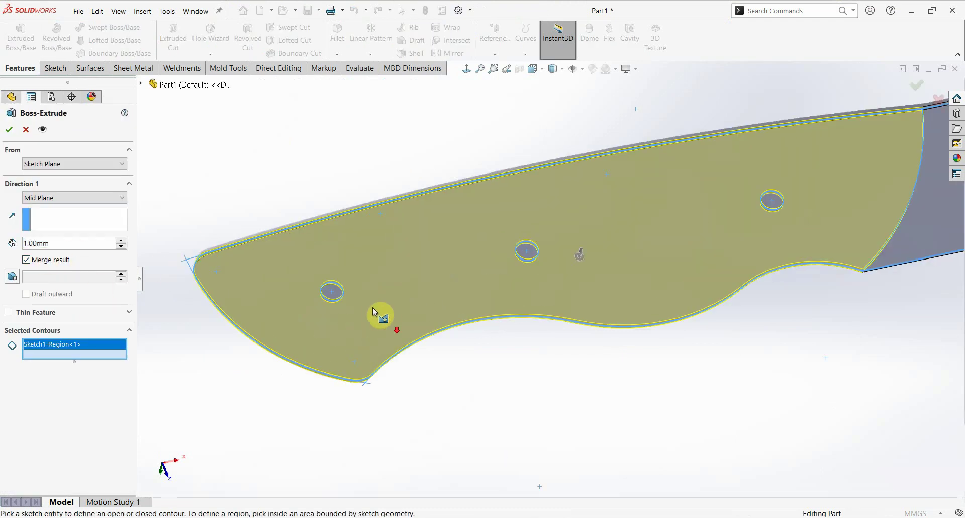
{"action": "scroll", "coordinate": [352, 242], "scroll_direction": "down", "scroll_amount": 3}
{"action": "left_click", "coordinate": [350, 234]}
{"action": "scroll", "coordinate": [713, 197], "scroll_direction": "up", "scroll_amount": 3}
{"action": "scroll", "coordinate": [738, 243], "scroll_direction": "down", "scroll_amount": 3}
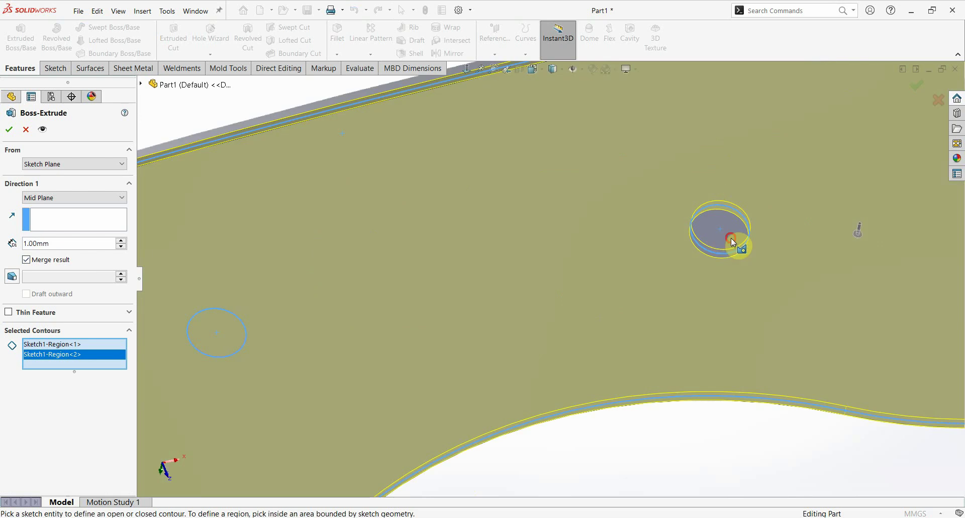
{"action": "left_click", "coordinate": [738, 242]}
{"action": "scroll", "coordinate": [806, 222], "scroll_direction": "up", "scroll_amount": 3}
{"action": "scroll", "coordinate": [916, 216], "scroll_direction": "down", "scroll_amount": 3}
{"action": "scroll", "coordinate": [791, 244], "scroll_direction": "up", "scroll_amount": 3}
{"action": "scroll", "coordinate": [753, 232], "scroll_direction": "down", "scroll_amount": 3}
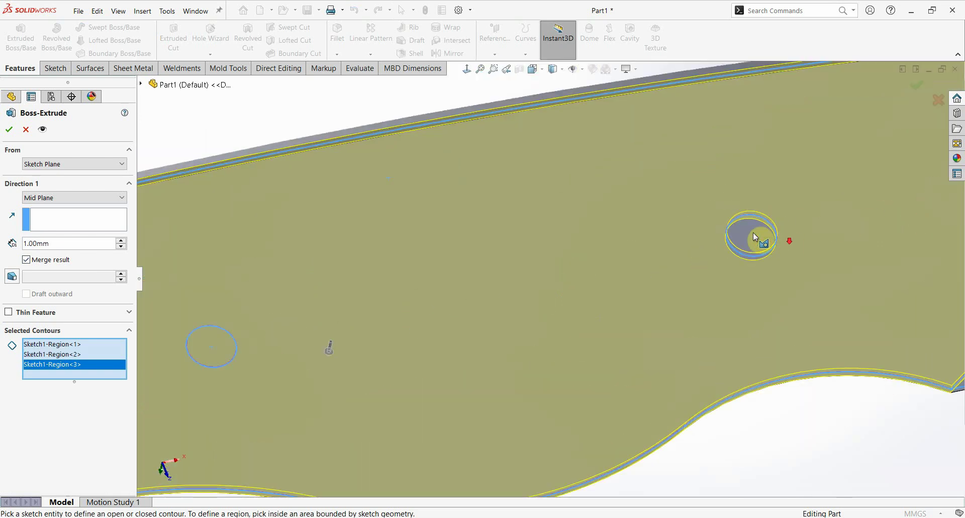
{"action": "left_click", "coordinate": [753, 232]}
{"action": "left_click", "coordinate": [757, 231]}
{"action": "left_click", "coordinate": [758, 232]}
{"action": "scroll", "coordinate": [681, 288], "scroll_direction": "up", "scroll_amount": 5}
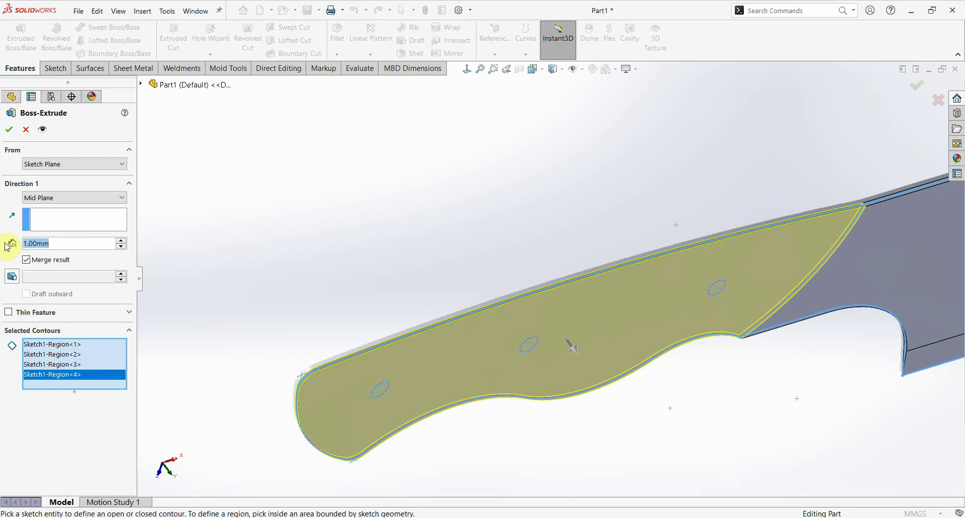
{"action": "type", "text": "24"}
Extrude the handle 24 mm mid-plane with Merge result unchecked, as a separate body
{"action": "key", "text": "Return"}
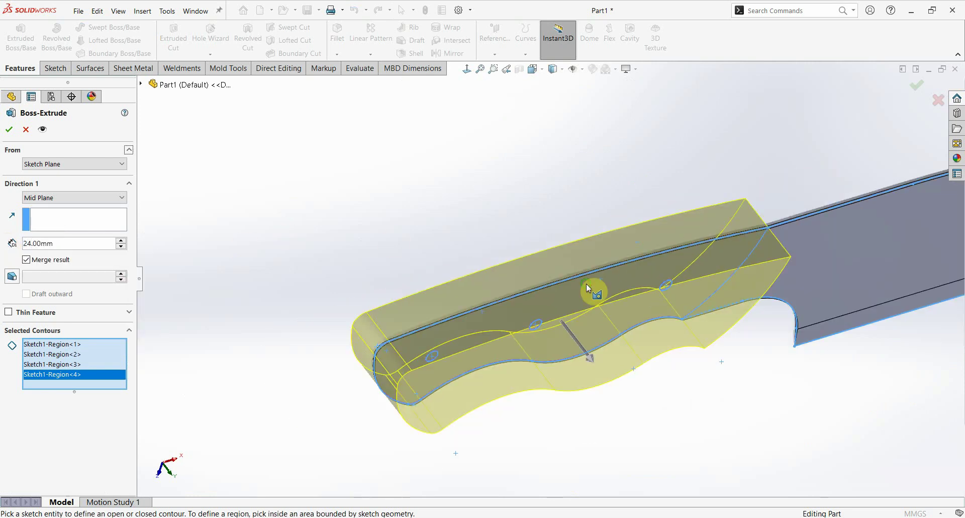
{"action": "mouse_move", "coordinate": [593, 286]}
{"action": "middle_mouse_down"}
{"action": "mouse_move", "coordinate": [580, 312]}
{"action": "mouse_move", "coordinate": [475, 312]}
{"action": "middle_mouse_up"}
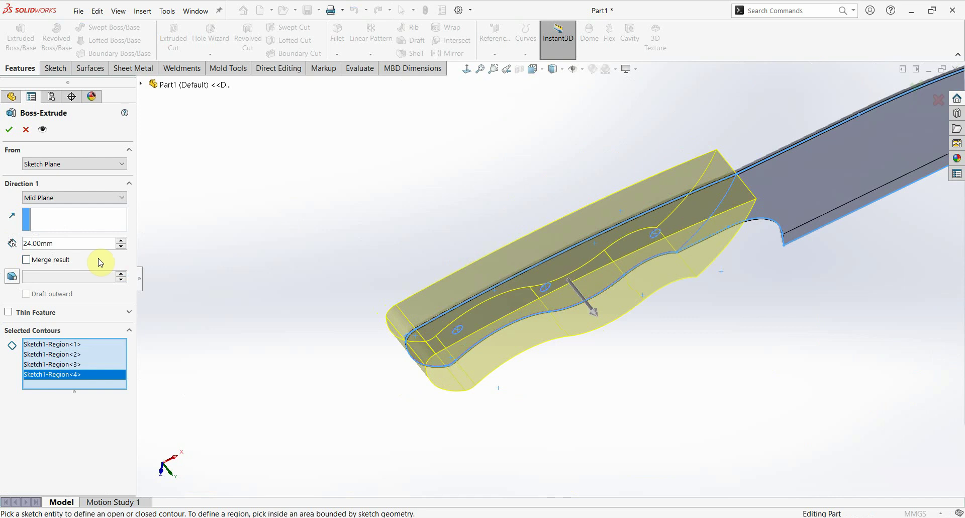
{"action": "left_click", "coordinate": [8, 131]}
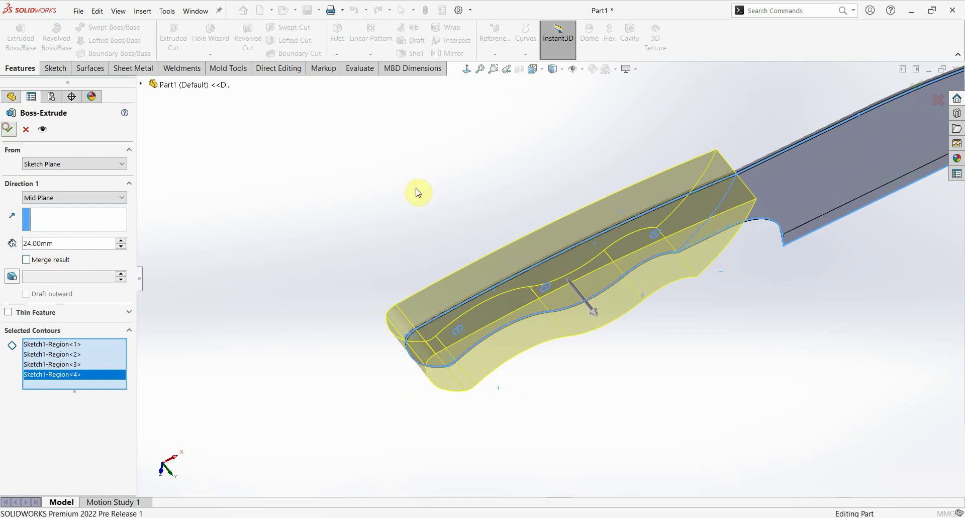
{"action": "mouse_move", "coordinate": [416, 190]}
{"action": "middle_mouse_down"}
{"action": "mouse_move", "coordinate": [646, 297]}
{"action": "mouse_move", "coordinate": [672, 258]}
{"action": "mouse_move", "coordinate": [626, 264]}
{"action": "middle_mouse_up"}
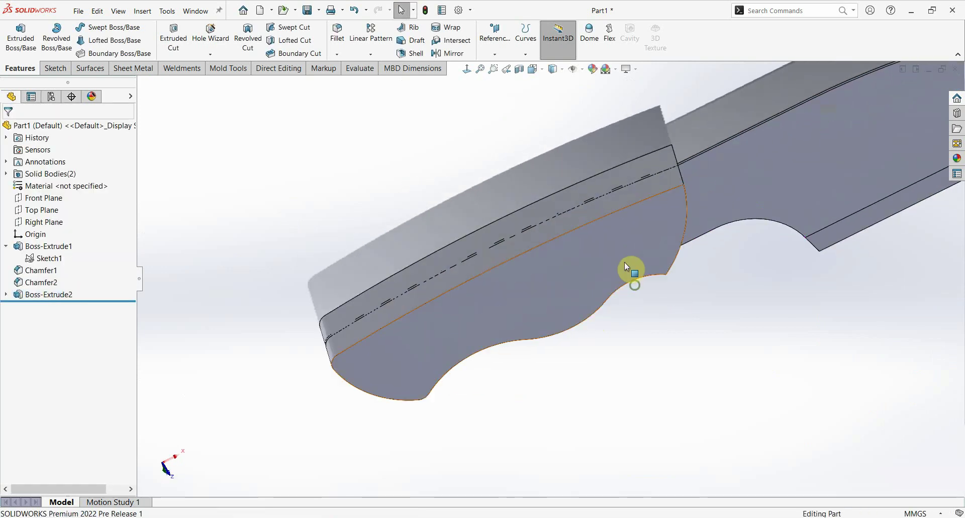
Fillet both long outer edges of the handle with a 6 mm radius
{"action": "left_click", "coordinate": [337, 36]}
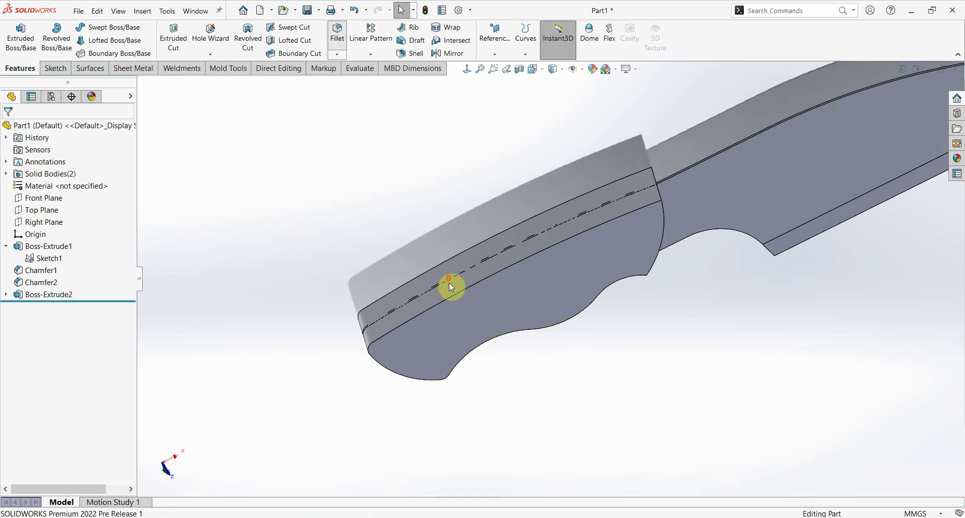
{"action": "scroll", "coordinate": [340, 313], "scroll_direction": "down", "scroll_amount": 3}
{"action": "type", "text": "6"}
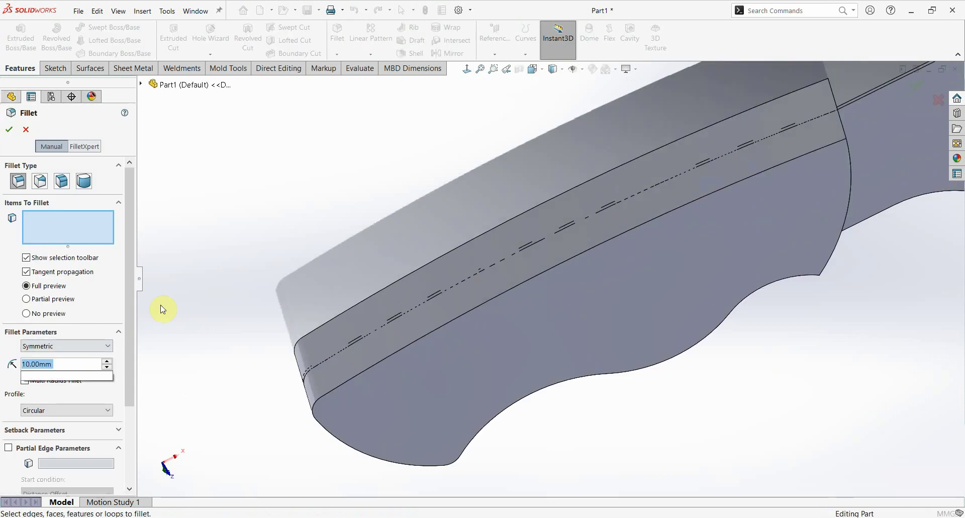
{"action": "key", "text": "Return"}
{"action": "left_click", "coordinate": [487, 301]}
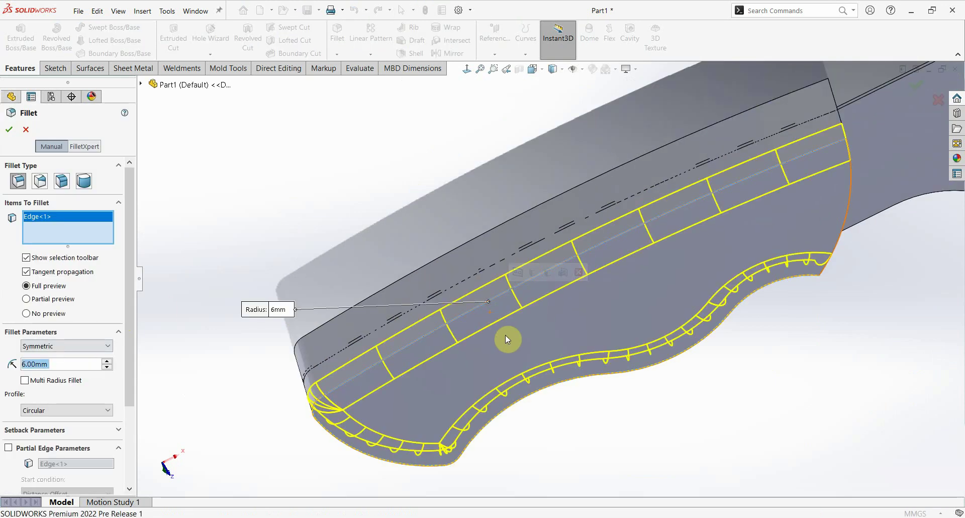
{"action": "mouse_move", "coordinate": [506, 335]}
{"action": "middle_mouse_down"}
{"action": "mouse_move", "coordinate": [549, 354]}
{"action": "mouse_move", "coordinate": [551, 279]}
{"action": "mouse_move", "coordinate": [653, 315]}
{"action": "mouse_move", "coordinate": [726, 319]}
{"action": "mouse_move", "coordinate": [571, 392]}
{"action": "mouse_move", "coordinate": [508, 374]}
{"action": "middle_mouse_up"}
{"action": "left_click", "coordinate": [550, 275]}
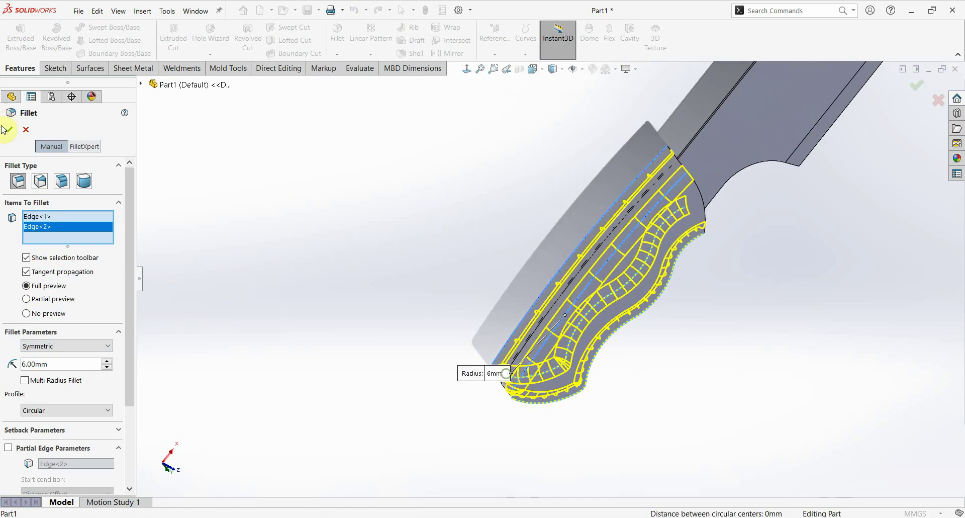
{"action": "key", "text": "Return"}
{"action": "mouse_move", "coordinate": [571, 370]}
{"action": "middle_mouse_down"}
{"action": "mouse_move", "coordinate": [586, 241]}
{"action": "mouse_move", "coordinate": [637, 285]}
{"action": "mouse_move", "coordinate": [560, 319]}
{"action": "mouse_move", "coordinate": [505, 296]}
{"action": "mouse_move", "coordinate": [715, 222]}
{"action": "middle_mouse_up"}
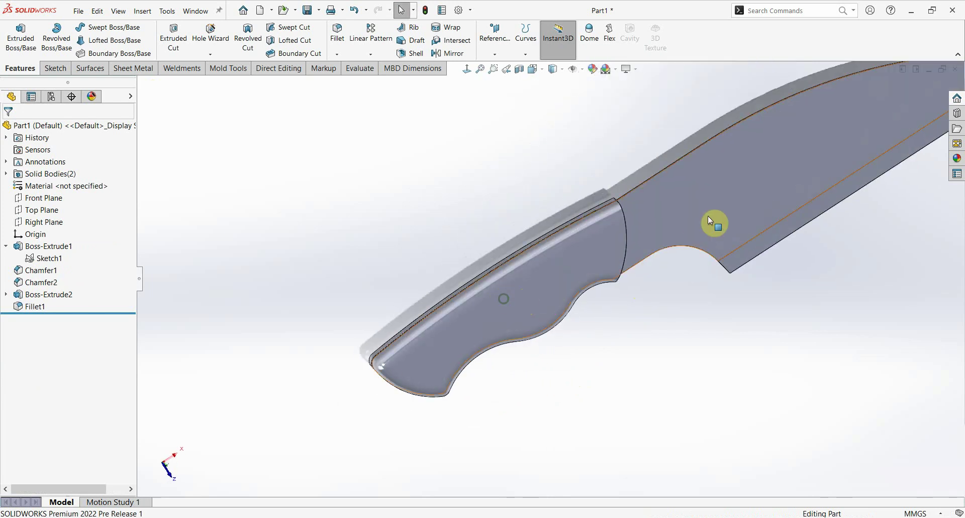
Hide the blade body so only the handle remains visible
{"action": "left_click", "coordinate": [720, 201]}
{"action": "left_click", "coordinate": [797, 238]}
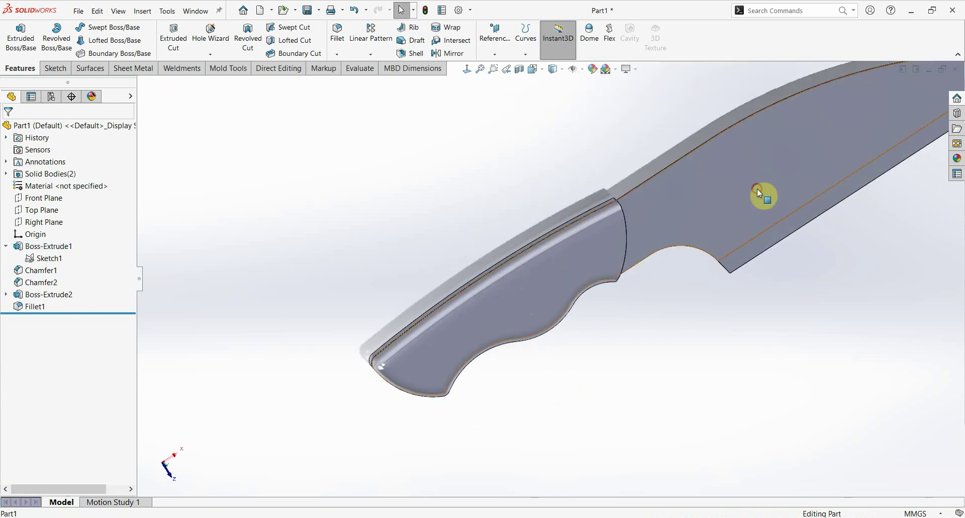
{"action": "left_click", "coordinate": [757, 188]}
{"action": "left_click", "coordinate": [818, 161]}
{"action": "mouse_move", "coordinate": [618, 372]}
{"action": "middle_mouse_down"}
{"action": "mouse_move", "coordinate": [567, 321]}
{"action": "mouse_move", "coordinate": [831, 264]}
{"action": "middle_mouse_up"}
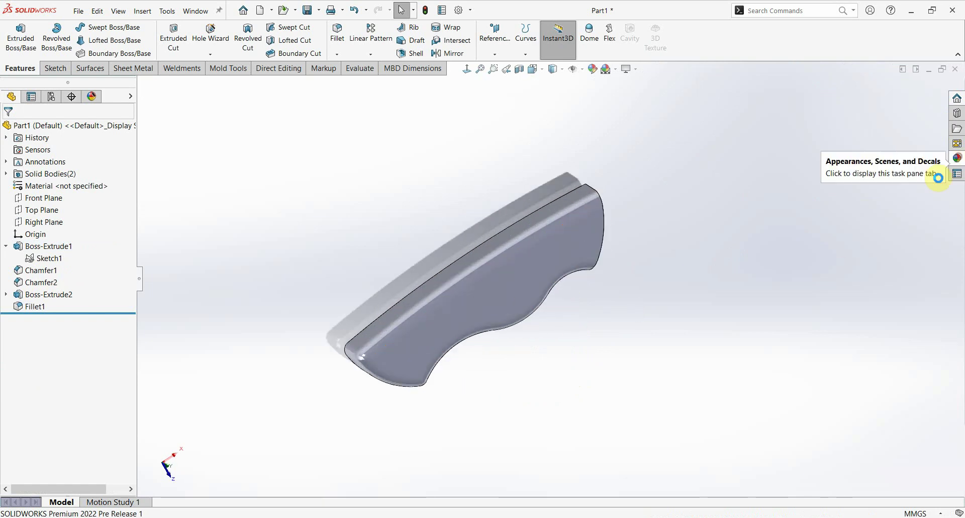
Open the Appearances library and expand Appearances(color) to the Miscellaneous category
{"action": "left_click", "coordinate": [958, 159]}
{"action": "left_click", "coordinate": [828, 103]}
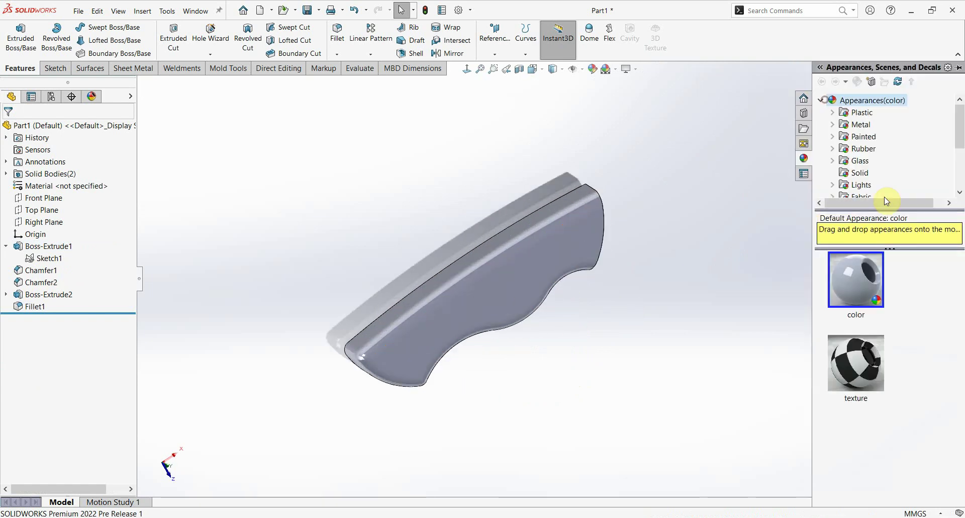
{"action": "scroll", "coordinate": [848, 150], "scroll_direction": "down", "scroll_amount": 2}
{"action": "left_click", "coordinate": [837, 149]}
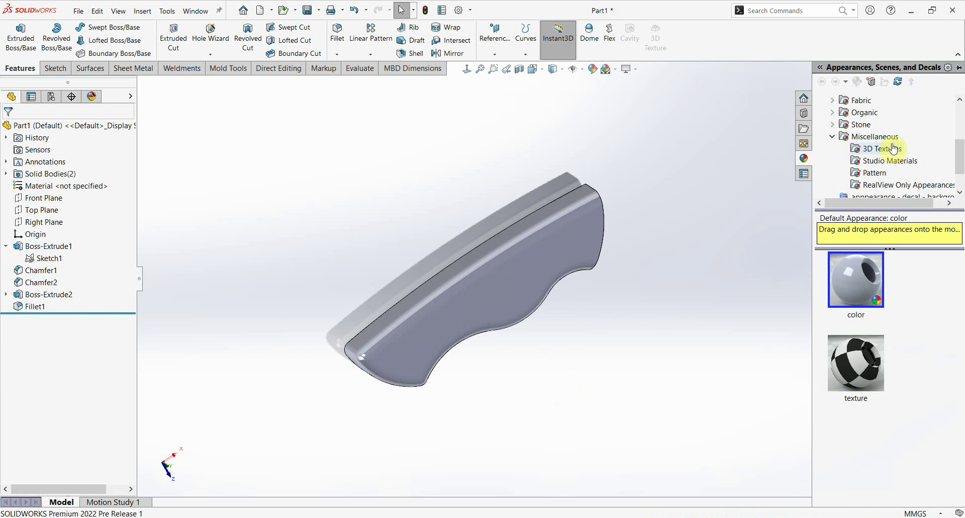
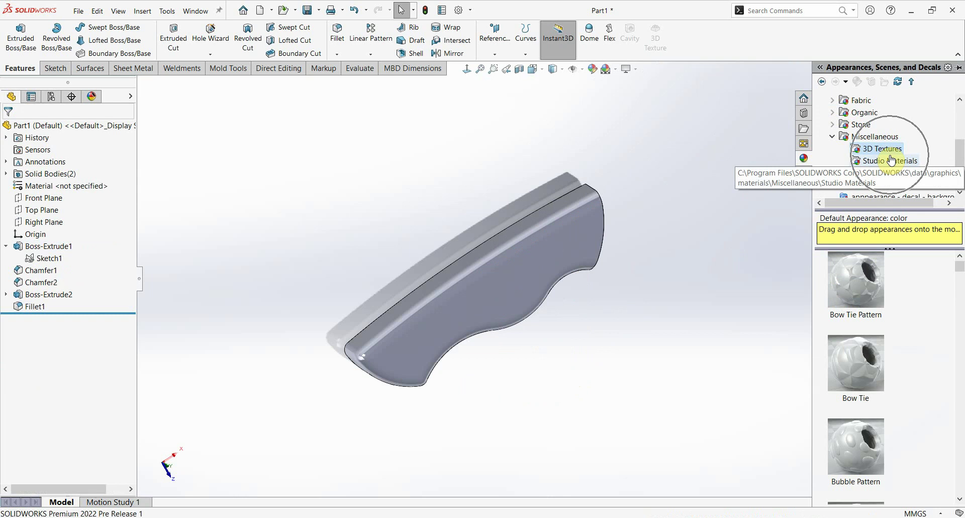
Drag the Dimple Bump 27 3D texture onto the handle's side face, applying it to that face only
{"action": "scroll", "coordinate": [866, 354], "scroll_direction": "down", "scroll_amount": 3}
{"action": "scroll", "coordinate": [867, 355], "scroll_direction": "down", "scroll_amount": 2}
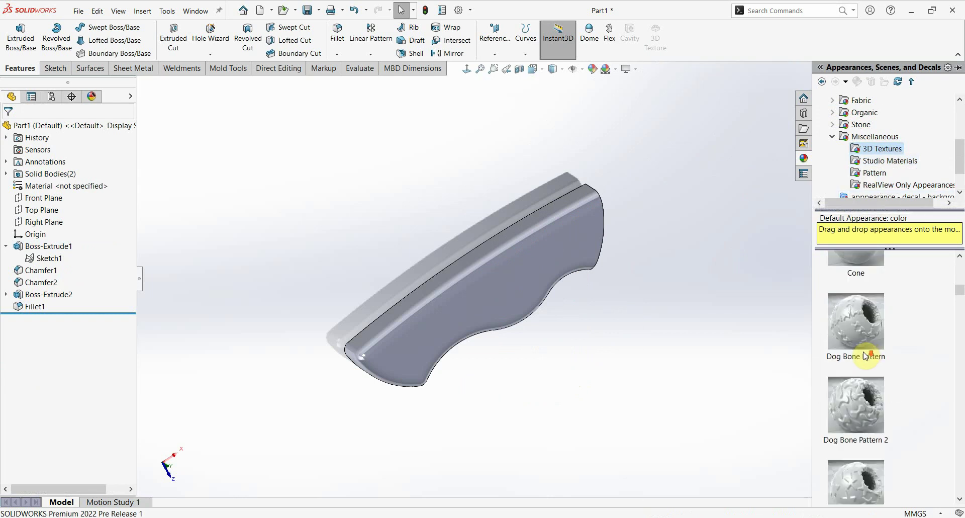
{"action": "scroll", "coordinate": [866, 354], "scroll_direction": "down", "scroll_amount": 3}
{"action": "scroll", "coordinate": [865, 356], "scroll_direction": "down", "scroll_amount": 1}
{"action": "scroll", "coordinate": [865, 357], "scroll_direction": "down", "scroll_amount": 3}
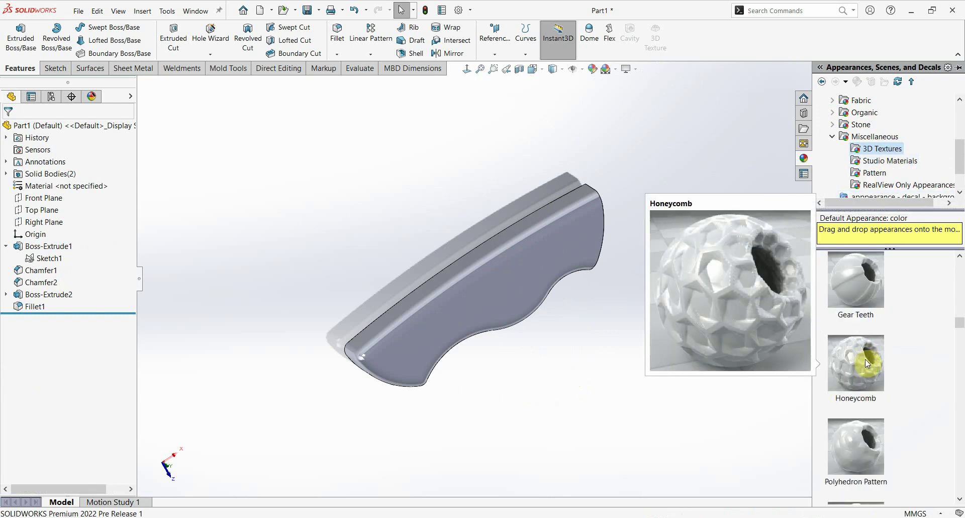
{"action": "scroll", "coordinate": [867, 363], "scroll_direction": "down", "scroll_amount": 3}
{"action": "scroll", "coordinate": [873, 391], "scroll_direction": "down", "scroll_amount": 2}
{"action": "scroll", "coordinate": [872, 391], "scroll_direction": "down", "scroll_amount": 3}
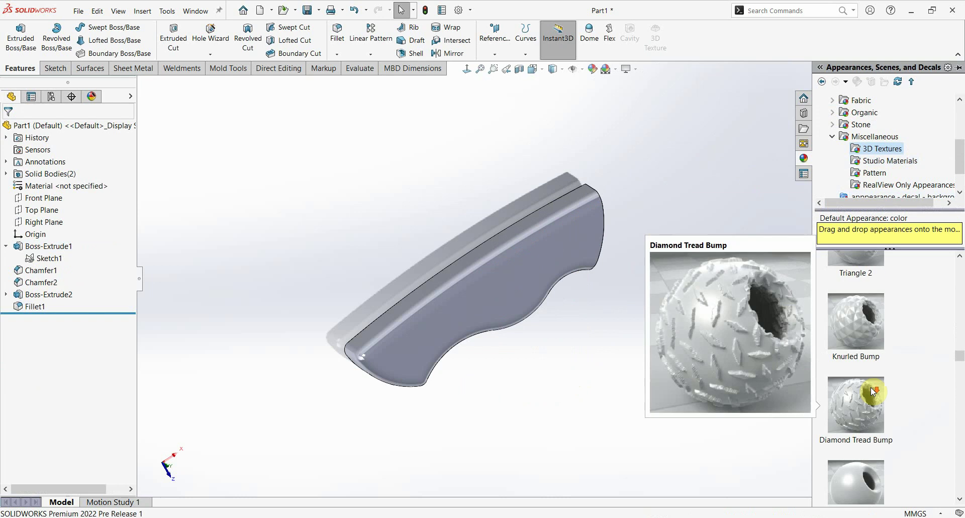
{"action": "scroll", "coordinate": [872, 391], "scroll_direction": "down", "scroll_amount": 3}
{"action": "scroll", "coordinate": [872, 391], "scroll_direction": "down", "scroll_amount": 3}
{"action": "scroll", "coordinate": [872, 391], "scroll_direction": "down", "scroll_amount": 3}
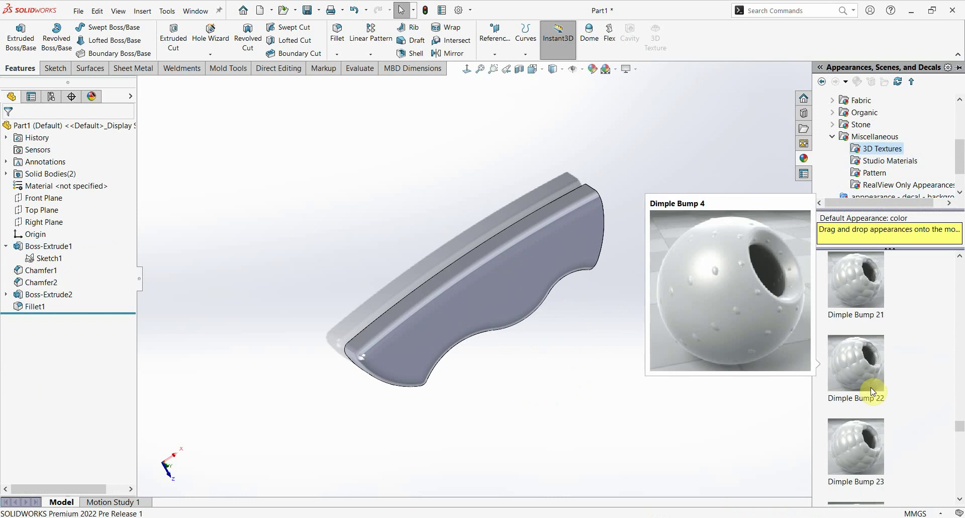
{"action": "scroll", "coordinate": [866, 394], "scroll_direction": "down", "scroll_amount": 3}
{"action": "left_click", "coordinate": [859, 397]}
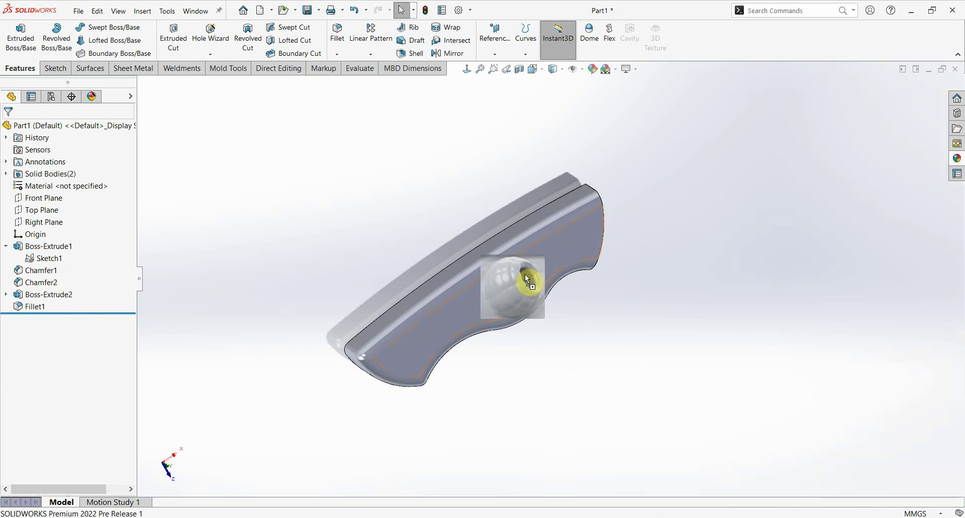
{"action": "left_click_drag", "start_coordinate": [860, 397], "coordinate": [525, 273]}
{"action": "left_click", "coordinate": [492, 275]}
{"action": "left_click", "coordinate": [492, 275]}
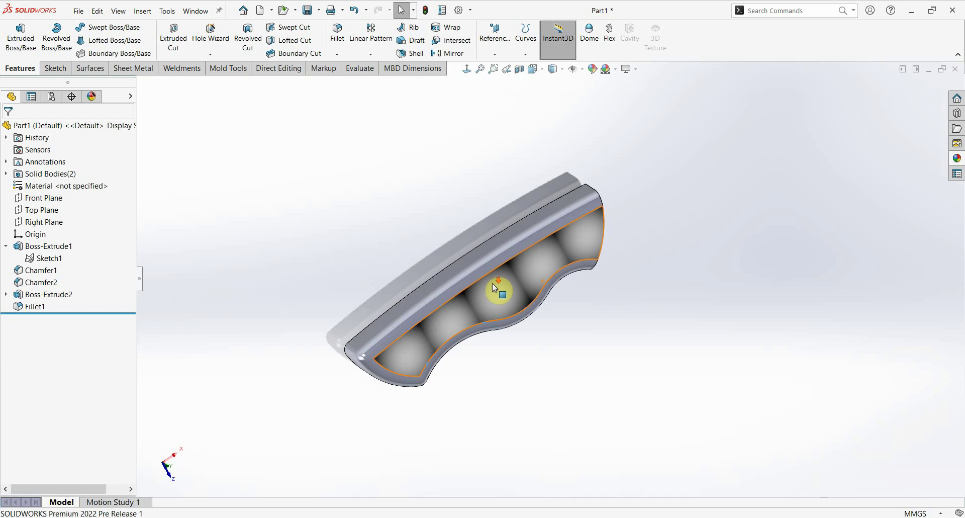
{"action": "scroll", "coordinate": [502, 294], "scroll_direction": "down", "scroll_amount": 5}
Edit the Dimple Bump 27 appearance so it covers all tangent faces of the handle
{"action": "left_click", "coordinate": [93, 96]}
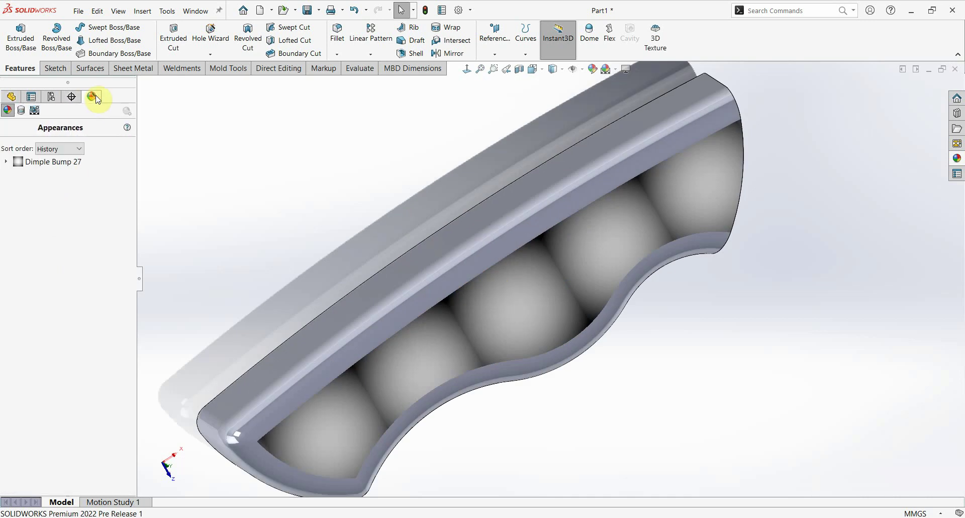
{"action": "right_click", "coordinate": [70, 162]}
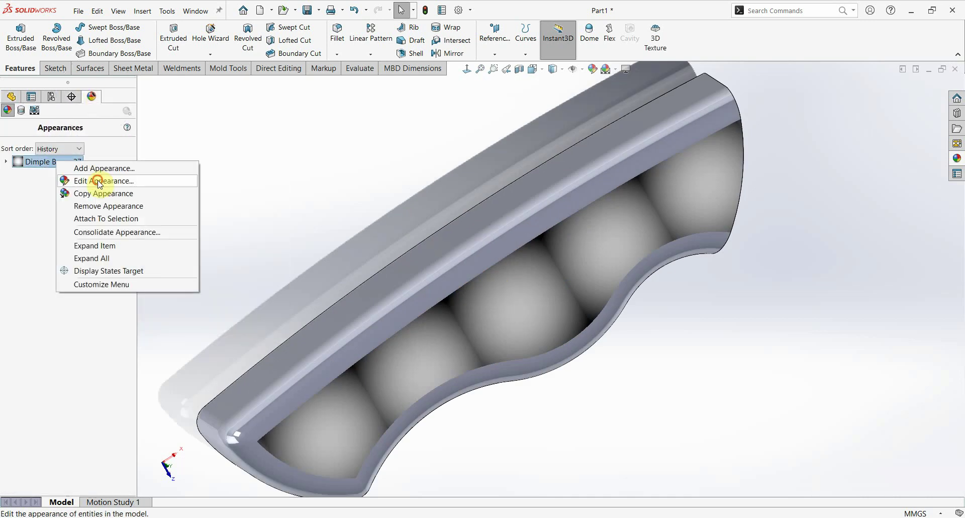
{"action": "left_click", "coordinate": [98, 180]}
{"action": "left_click", "coordinate": [527, 225]}
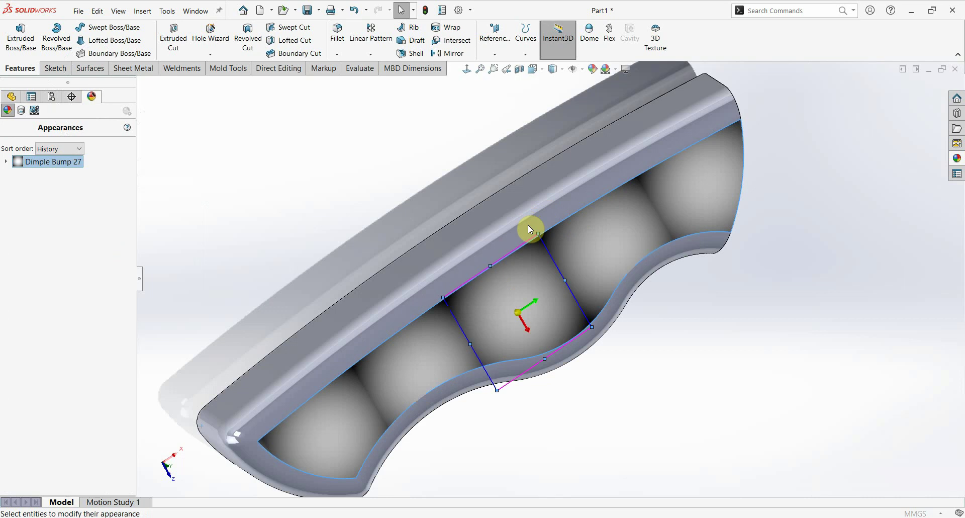
{"action": "right_click", "coordinate": [528, 224]}
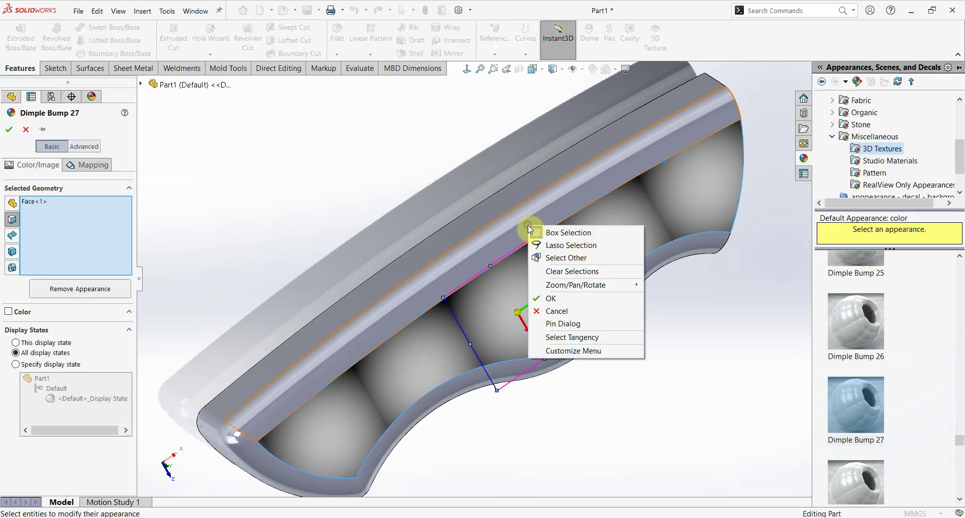
{"action": "left_click", "coordinate": [590, 337]}
Shrink the Dimple Bump 27 mapping into a finer repeating pattern and confirm the appearance
{"action": "mouse_move", "coordinate": [601, 228]}
{"action": "middle_mouse_down"}
{"action": "mouse_move", "coordinate": [687, 323]}
{"action": "mouse_move", "coordinate": [625, 340]}
{"action": "mouse_move", "coordinate": [608, 293]}
{"action": "mouse_move", "coordinate": [548, 290]}
{"action": "middle_mouse_up"}
{"action": "scroll", "coordinate": [548, 290], "scroll_direction": "down", "scroll_amount": 2}
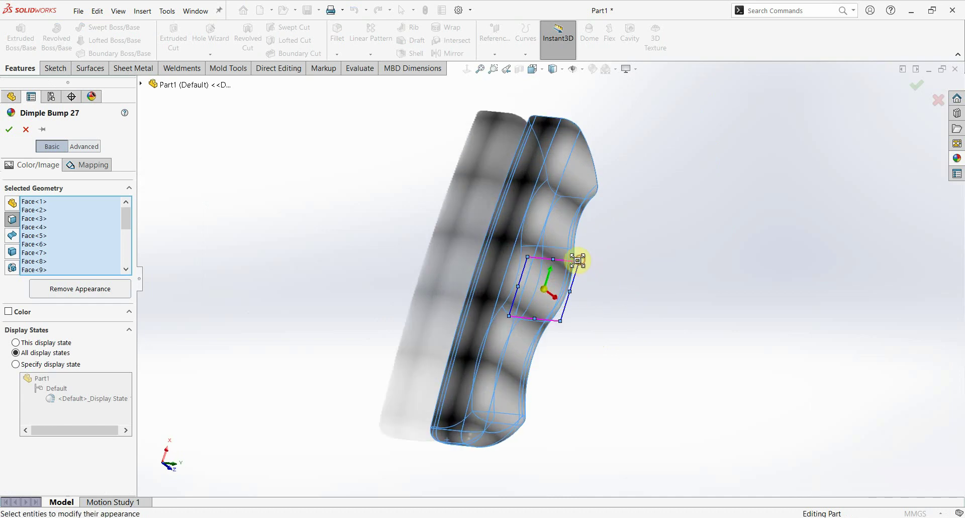
{"action": "mouse_move", "coordinate": [578, 260]}
{"action": "left_mouse_down"}
{"action": "mouse_move", "coordinate": [543, 276]}
{"action": "mouse_move", "coordinate": [550, 284]}
{"action": "left_mouse_up"}
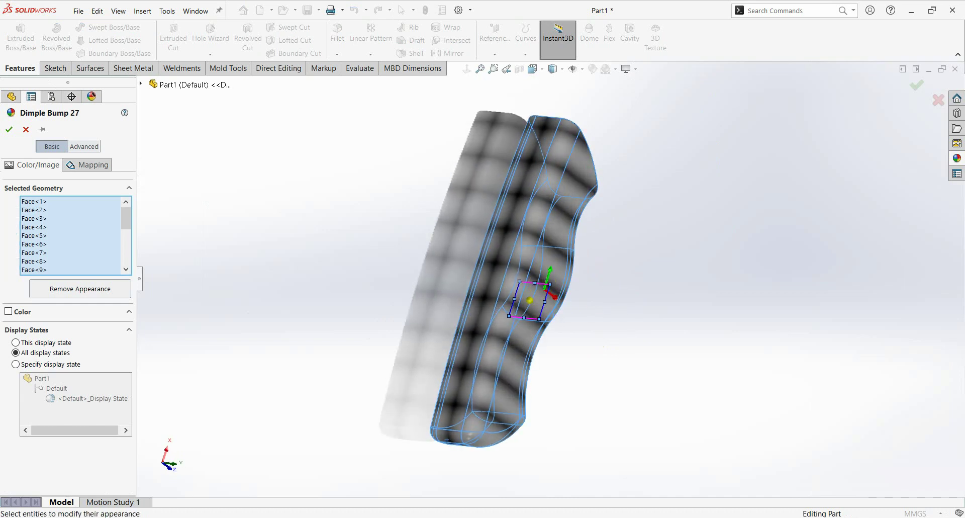
{"action": "left_click", "coordinate": [83, 167]}
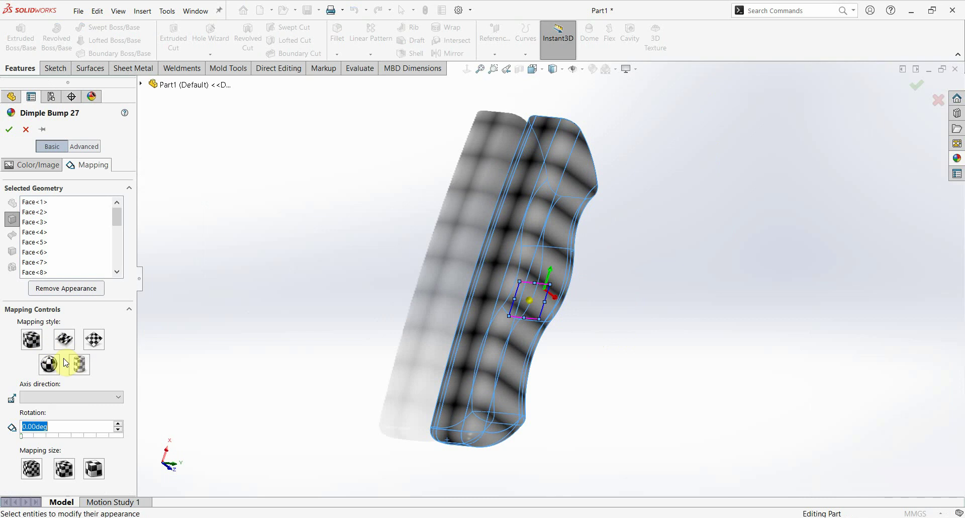
{"action": "mouse_move", "coordinate": [348, 341]}
{"action": "middle_mouse_down"}
{"action": "mouse_move", "coordinate": [474, 302]}
{"action": "mouse_move", "coordinate": [448, 213]}
{"action": "mouse_move", "coordinate": [459, 312]}
{"action": "middle_mouse_up"}
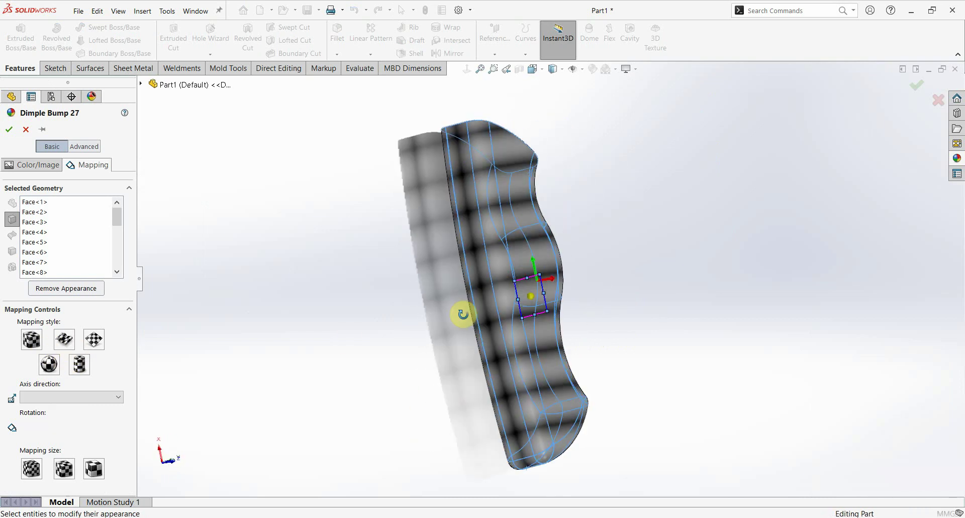
{"action": "left_click", "coordinate": [11, 132]}
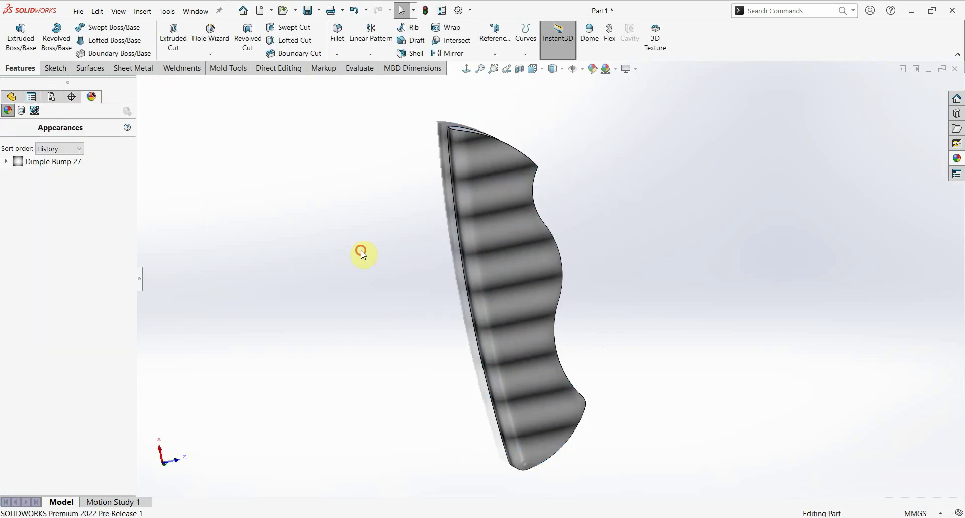
{"action": "mouse_move", "coordinate": [362, 252]}
{"action": "middle_mouse_down"}
{"action": "mouse_move", "coordinate": [549, 302]}
{"action": "mouse_move", "coordinate": [631, 249]}
{"action": "mouse_move", "coordinate": [530, 280]}
{"action": "middle_mouse_up"}
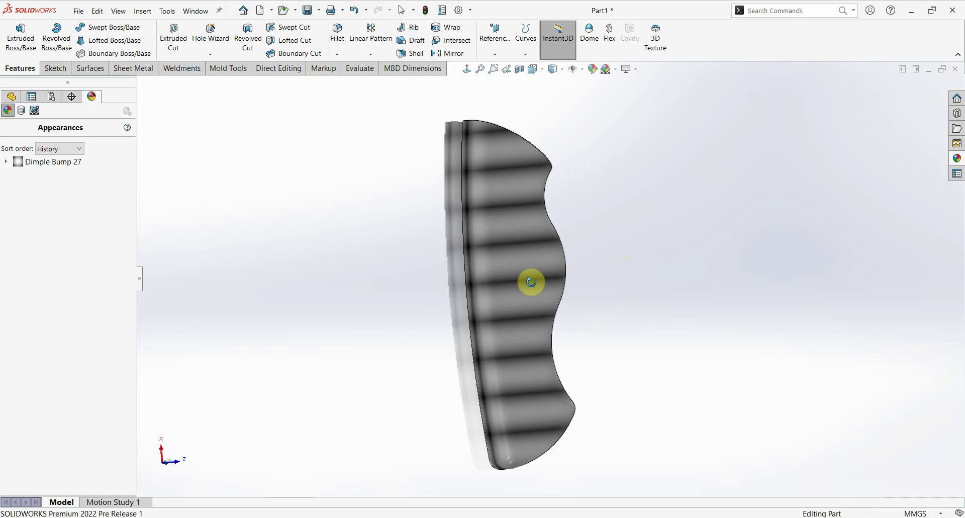
Create a 3D Texture on the Fillet1 handle body from Dimple Bump 27 with a 2.00 mm offset
{"action": "left_click", "coordinate": [665, 47]}
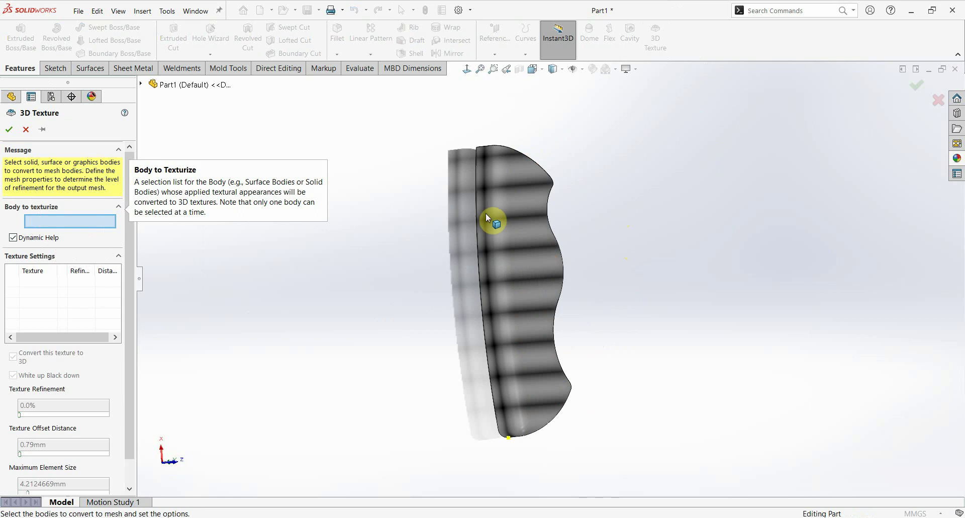
{"action": "left_click", "coordinate": [509, 215]}
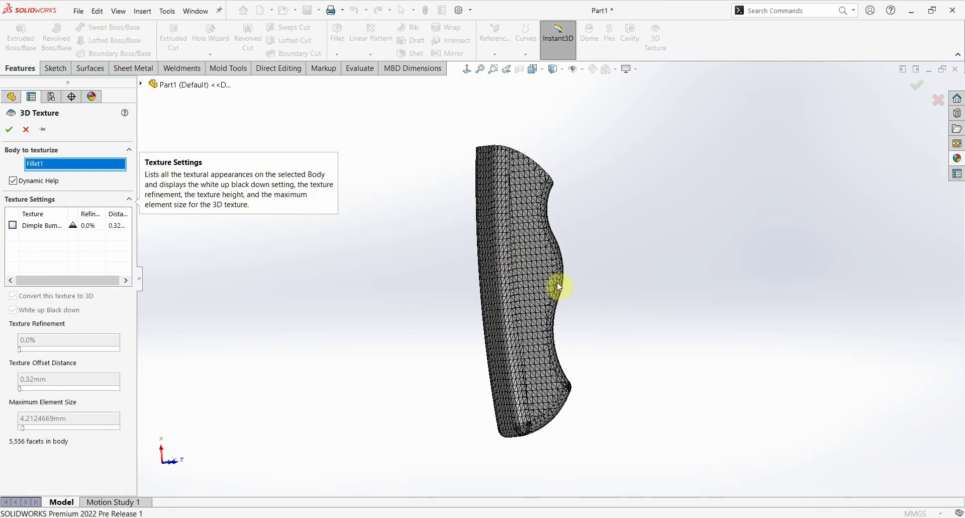
{"action": "scroll", "coordinate": [550, 309], "scroll_direction": "down", "scroll_amount": 2}
{"action": "left_click", "coordinate": [40, 230]}
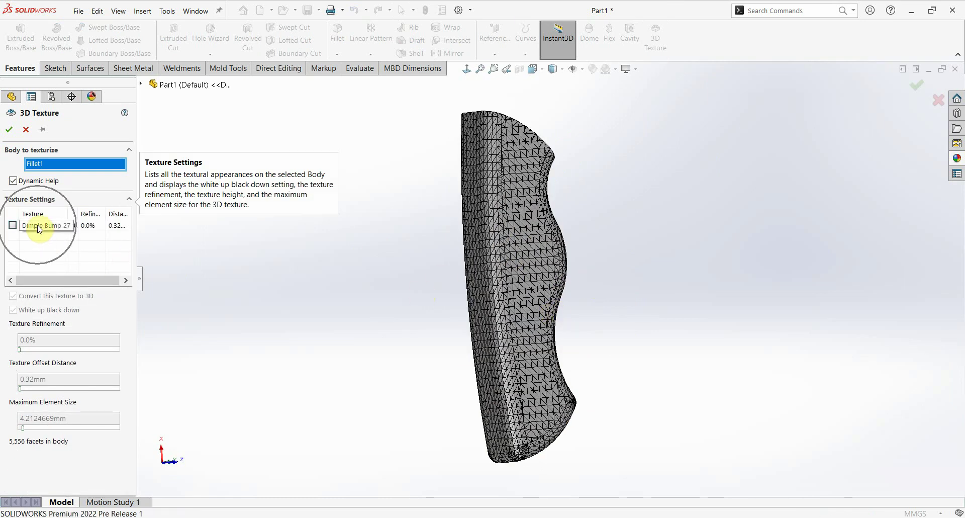
{"action": "left_click", "coordinate": [40, 229]}
{"action": "left_click", "coordinate": [13, 226]}
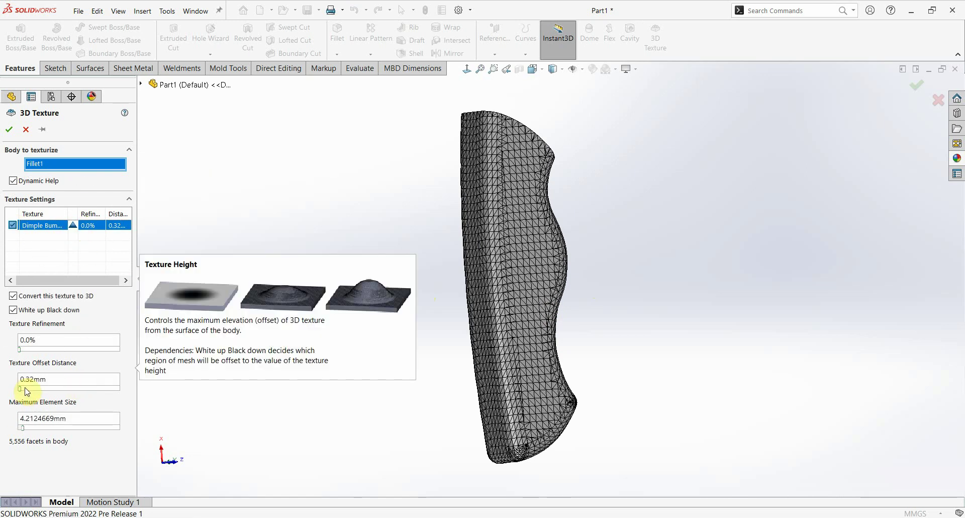
{"action": "left_click_drag", "start_coordinate": [54, 377], "coordinate": [8, 373]}
{"action": "type", "text": "2"}
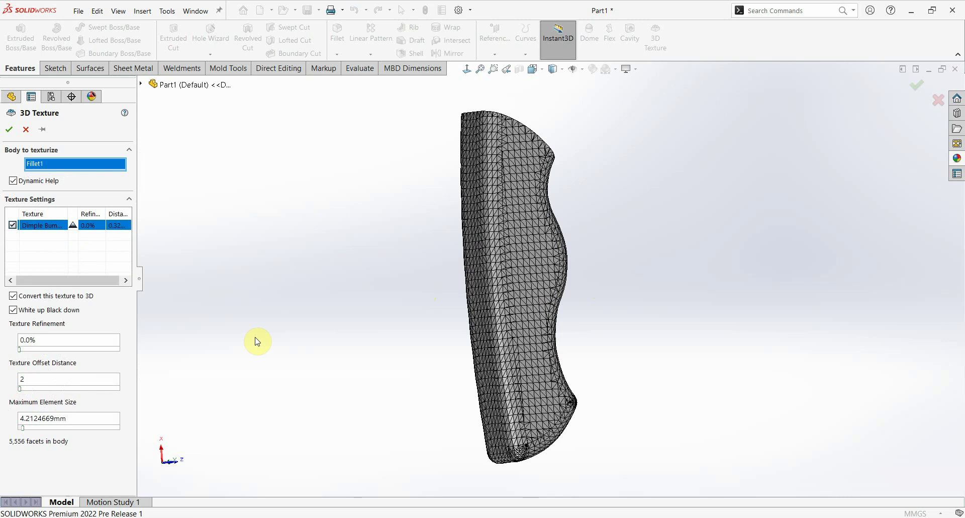
{"action": "key", "text": "Return"}
Refine the texture mesh to a 0.8820302 mm maximum element size and accept the feature
{"action": "mouse_move", "coordinate": [532, 256]}
{"action": "middle_mouse_down"}
{"action": "mouse_move", "coordinate": [635, 327]}
{"action": "mouse_move", "coordinate": [541, 275]}
{"action": "mouse_move", "coordinate": [543, 304]}
{"action": "mouse_move", "coordinate": [493, 194]}
{"action": "mouse_move", "coordinate": [464, 236]}
{"action": "mouse_move", "coordinate": [506, 253]}
{"action": "middle_mouse_up"}
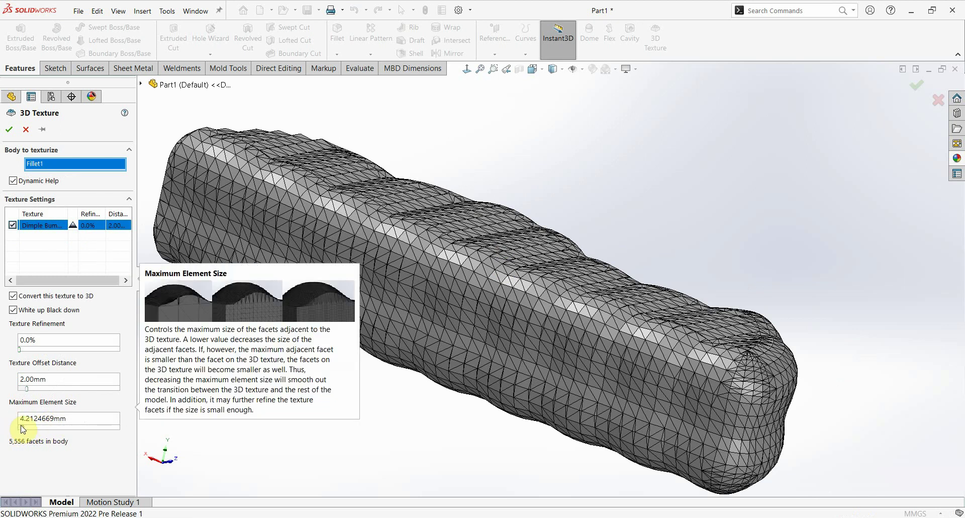
{"action": "left_click_drag", "start_coordinate": [22, 428], "coordinate": [31, 428]}
{"action": "mouse_move", "coordinate": [489, 341]}
{"action": "middle_mouse_down"}
{"action": "mouse_move", "coordinate": [527, 327]}
{"action": "mouse_move", "coordinate": [454, 367]}
{"action": "mouse_move", "coordinate": [302, 386]}
{"action": "middle_mouse_up"}
{"action": "left_click_drag", "start_coordinate": [35, 428], "coordinate": [38, 428]}
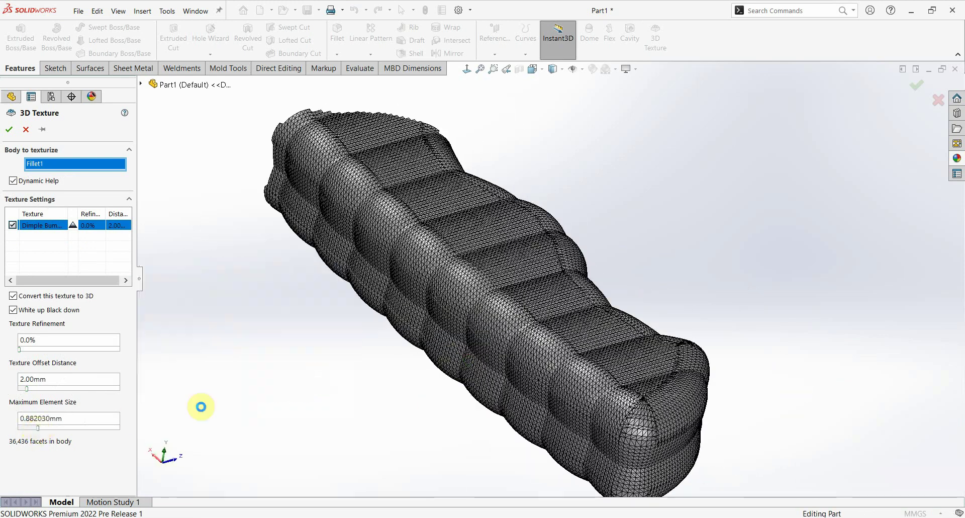
{"action": "mouse_move", "coordinate": [452, 331]}
{"action": "middle_mouse_down"}
{"action": "mouse_move", "coordinate": [530, 259]}
{"action": "mouse_move", "coordinate": [490, 353]}
{"action": "mouse_move", "coordinate": [339, 323]}
{"action": "middle_mouse_up"}
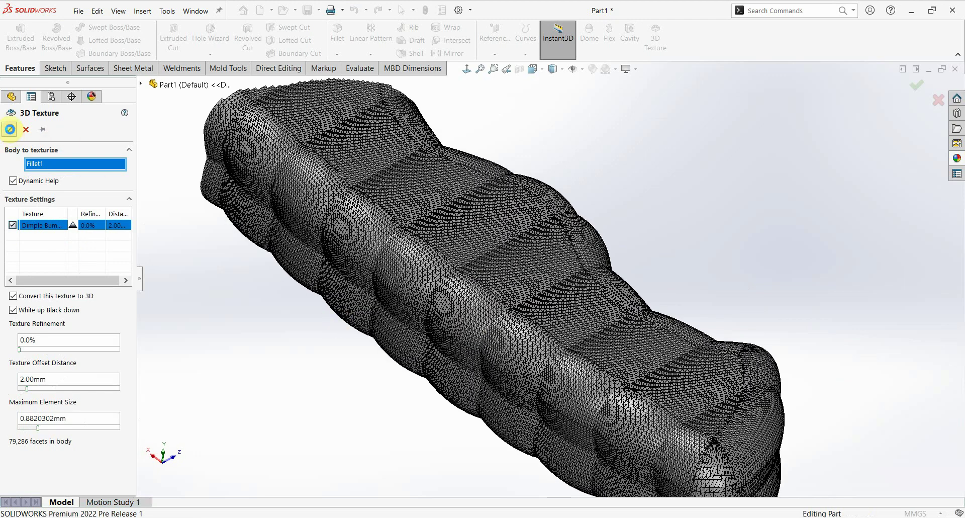
{"action": "left_click", "coordinate": [10, 129]}
Convert the Imported Graphic body to a mesh body, producing Imported1
{"action": "mouse_move", "coordinate": [508, 303]}
{"action": "middle_mouse_down"}
{"action": "mouse_move", "coordinate": [553, 140]}
{"action": "mouse_move", "coordinate": [458, 174]}
{"action": "mouse_move", "coordinate": [527, 114]}
{"action": "mouse_move", "coordinate": [487, 210]}
{"action": "mouse_move", "coordinate": [511, 196]}
{"action": "middle_mouse_up"}
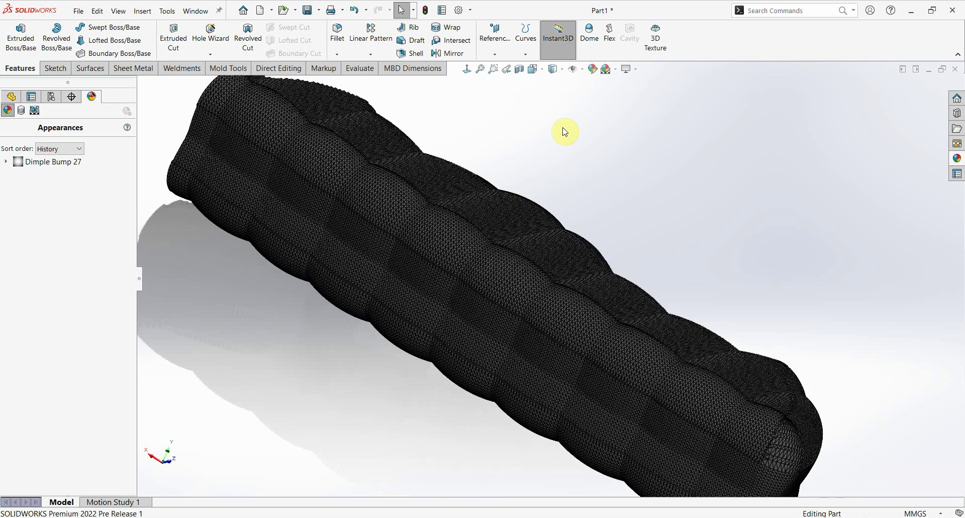
{"action": "left_click", "coordinate": [558, 101]}
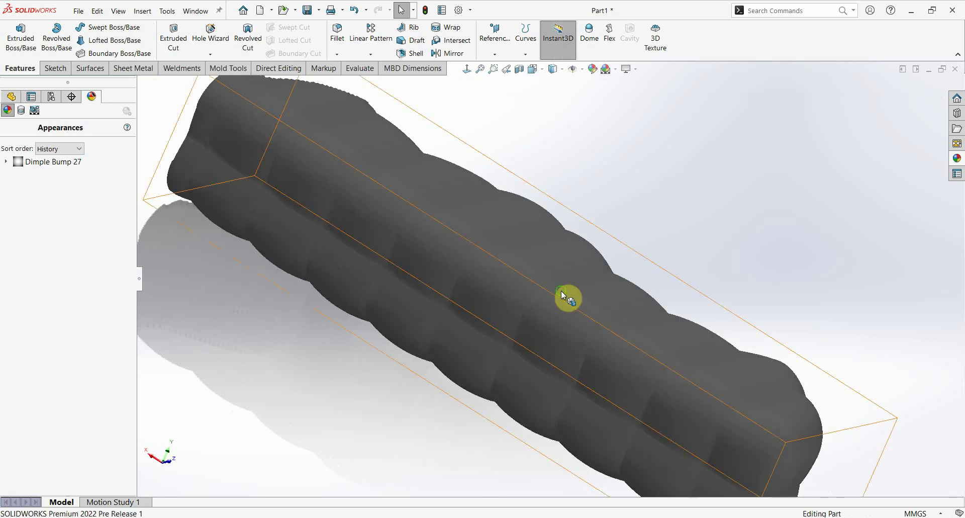
{"action": "left_click", "coordinate": [562, 294]}
{"action": "mouse_move", "coordinate": [542, 382]}
{"action": "middle_mouse_down"}
{"action": "mouse_move", "coordinate": [565, 217]}
{"action": "mouse_move", "coordinate": [558, 226]}
{"action": "middle_mouse_up"}
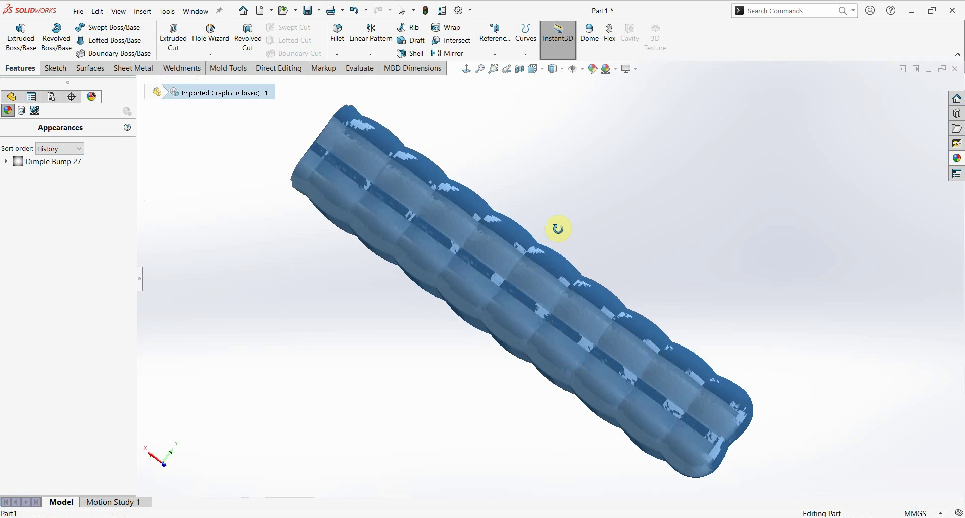
{"action": "left_click", "coordinate": [10, 96]}
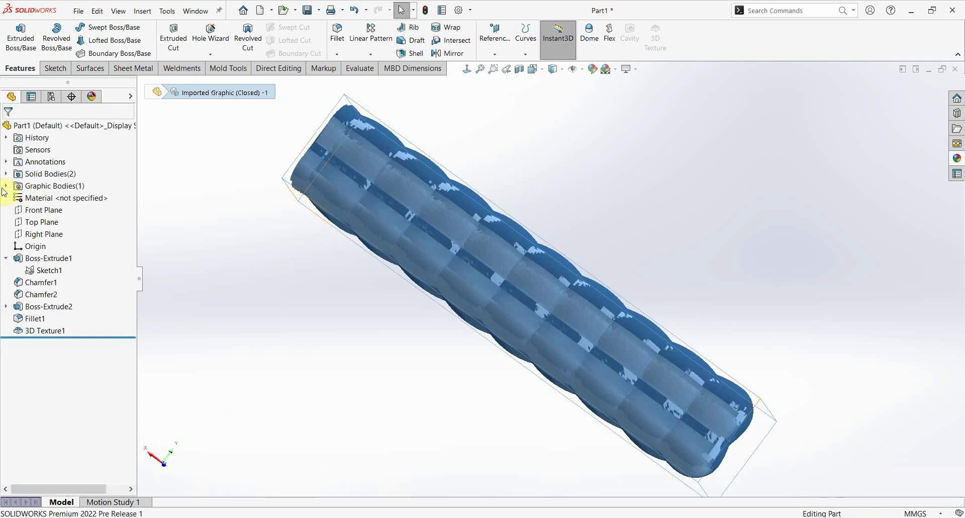
{"action": "left_click", "coordinate": [15, 187]}
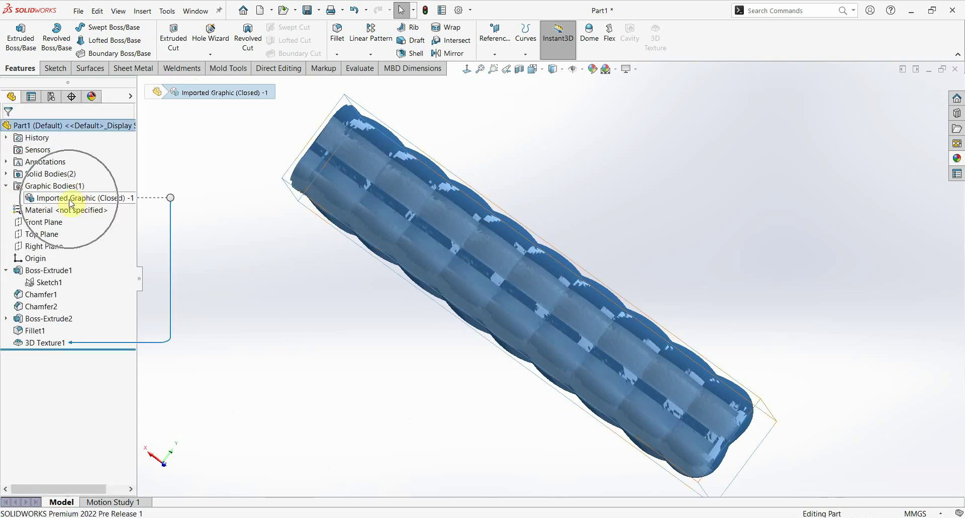
{"action": "right_click", "coordinate": [71, 203]}
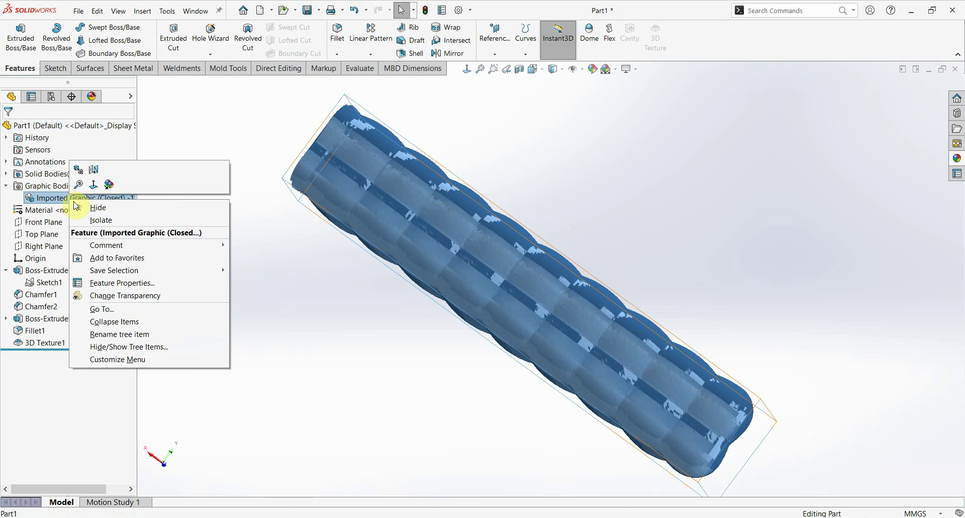
{"action": "left_click", "coordinate": [336, 223]}
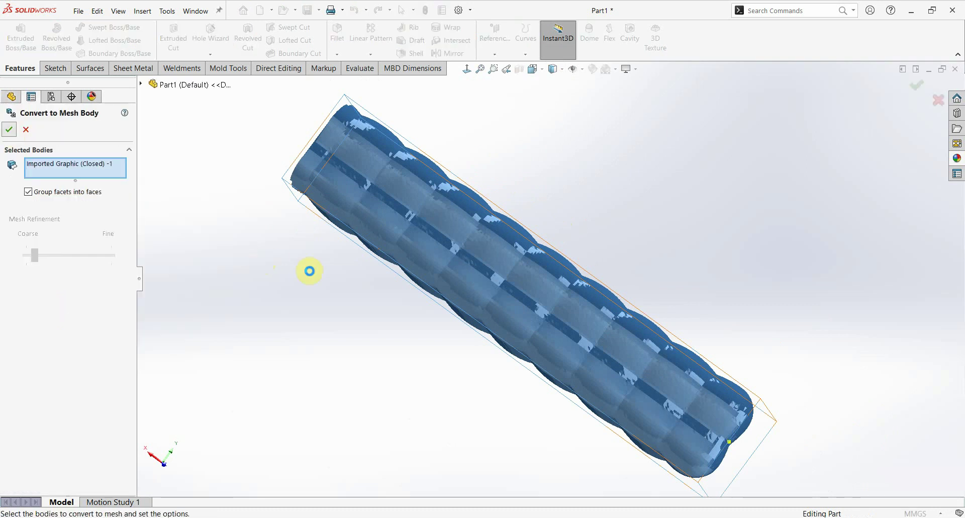
{"action": "left_click", "coordinate": [6, 173]}
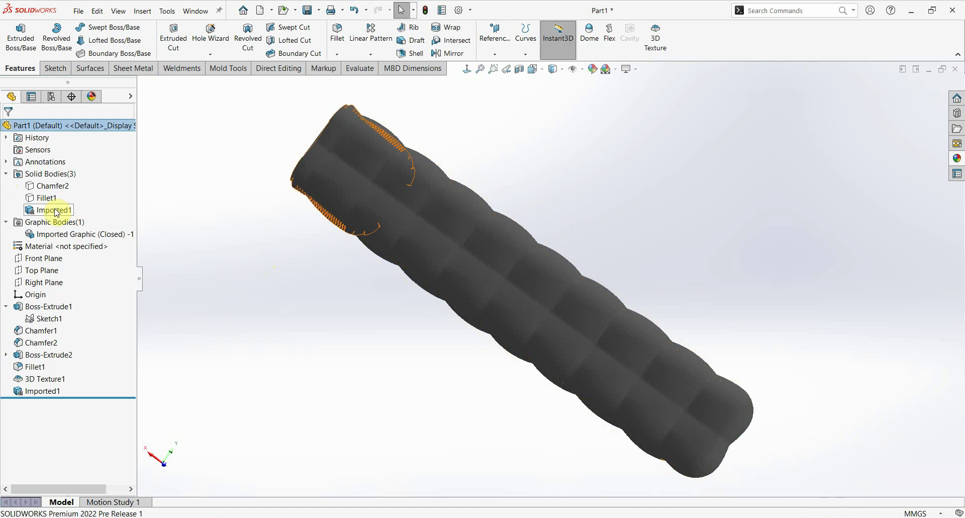
Turn the knife so the blade runs up-right and switch to Shaded With Edges
{"action": "mouse_move", "coordinate": [504, 403]}
{"action": "middle_mouse_down"}
{"action": "mouse_move", "coordinate": [554, 210]}
{"action": "mouse_move", "coordinate": [424, 265]}
{"action": "mouse_move", "coordinate": [378, 199]}
{"action": "mouse_move", "coordinate": [394, 244]}
{"action": "mouse_move", "coordinate": [435, 244]}
{"action": "mouse_move", "coordinate": [420, 287]}
{"action": "mouse_move", "coordinate": [448, 281]}
{"action": "middle_mouse_up"}
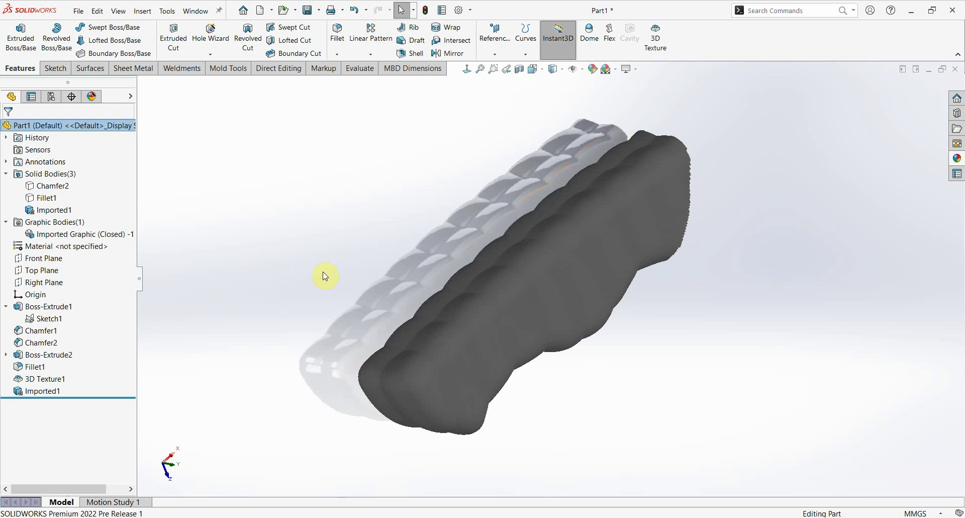
{"action": "left_click", "coordinate": [47, 187]}
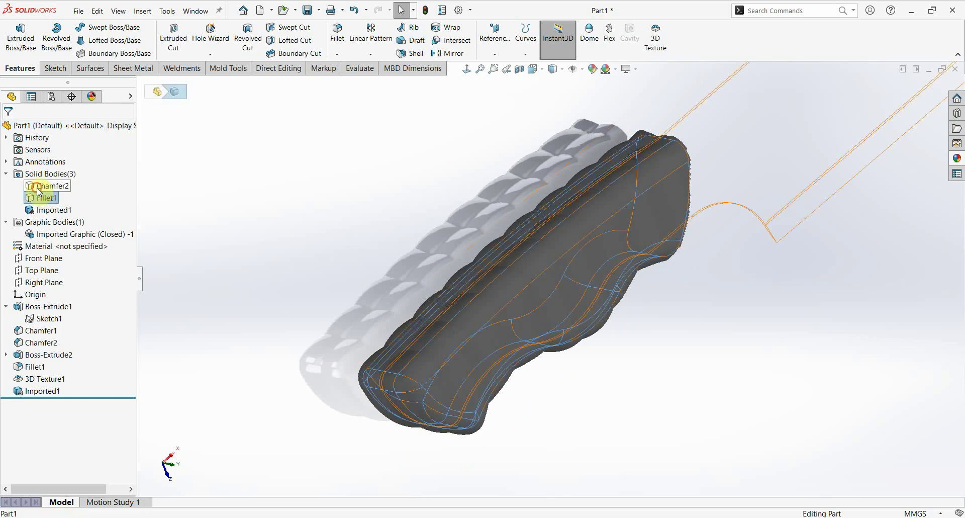
{"action": "mouse_move", "coordinate": [365, 172]}
{"action": "middle_mouse_down"}
{"action": "mouse_move", "coordinate": [624, 293]}
{"action": "mouse_move", "coordinate": [617, 322]}
{"action": "middle_mouse_up"}
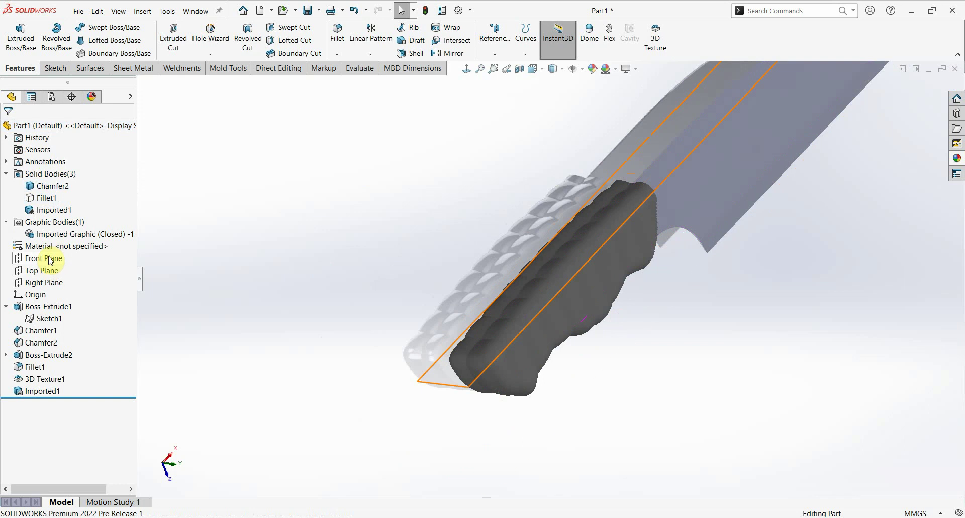
{"action": "left_click", "coordinate": [553, 69]}
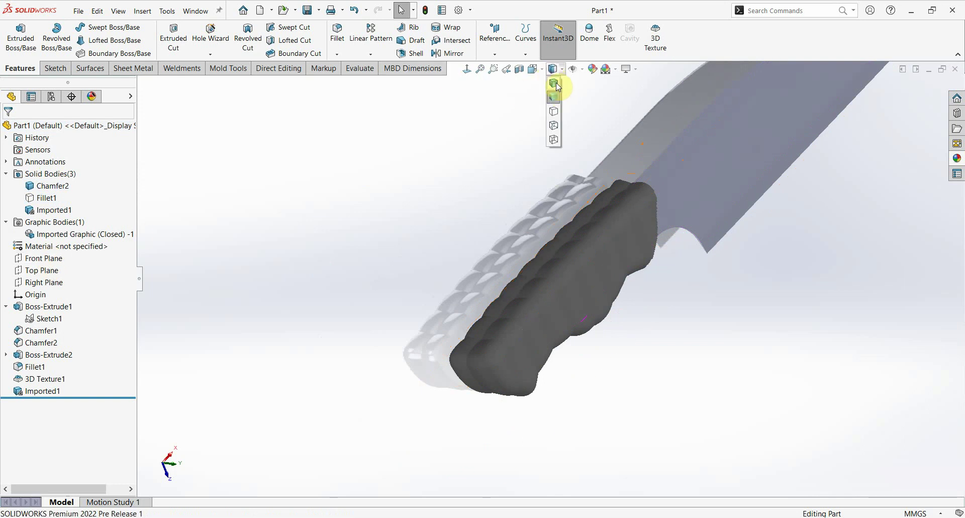
{"action": "left_click", "coordinate": [556, 83]}
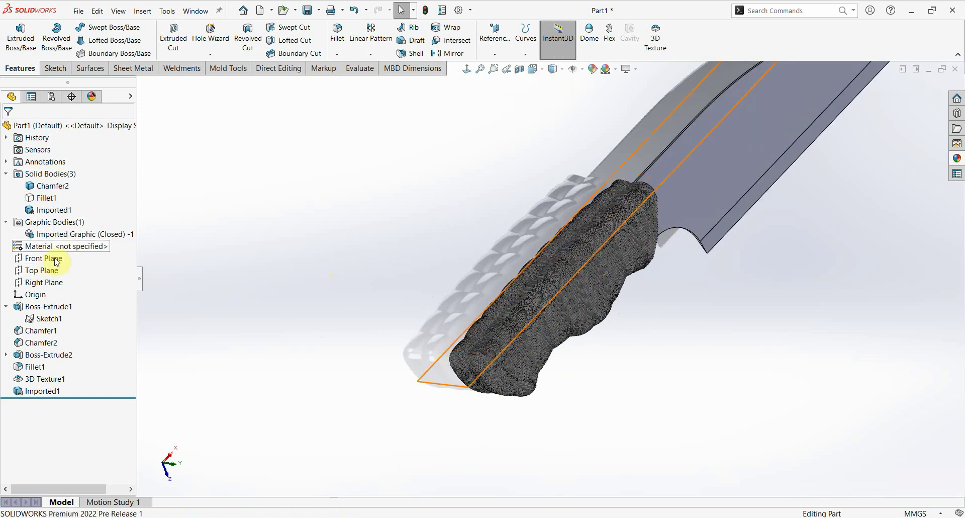
Sketch a thin corner rectangle on the Right Plane running through the handle along the tang
{"action": "left_click", "coordinate": [44, 282]}
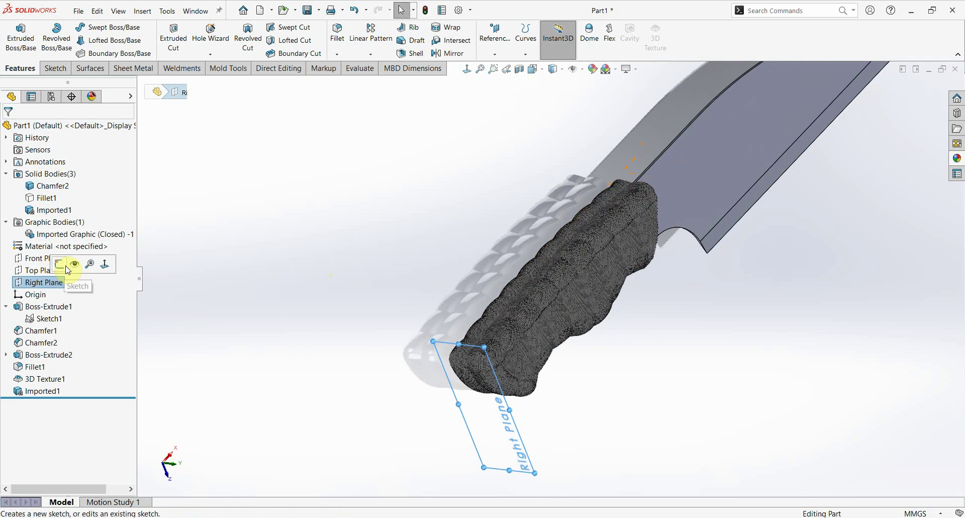
{"action": "left_click", "coordinate": [63, 265]}
{"action": "scroll", "coordinate": [754, 324], "scroll_direction": "down", "scroll_amount": 2}
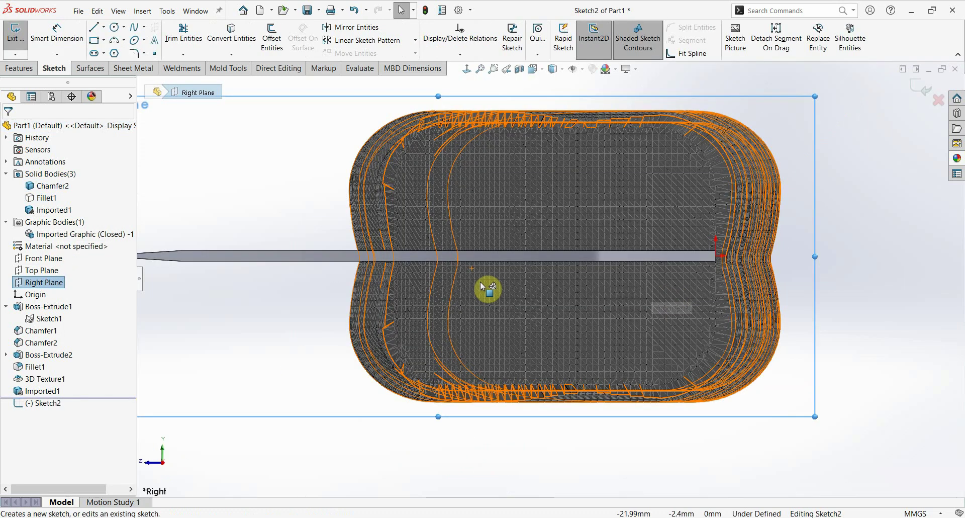
{"action": "scroll", "coordinate": [483, 285], "scroll_direction": "up", "scroll_amount": 2}
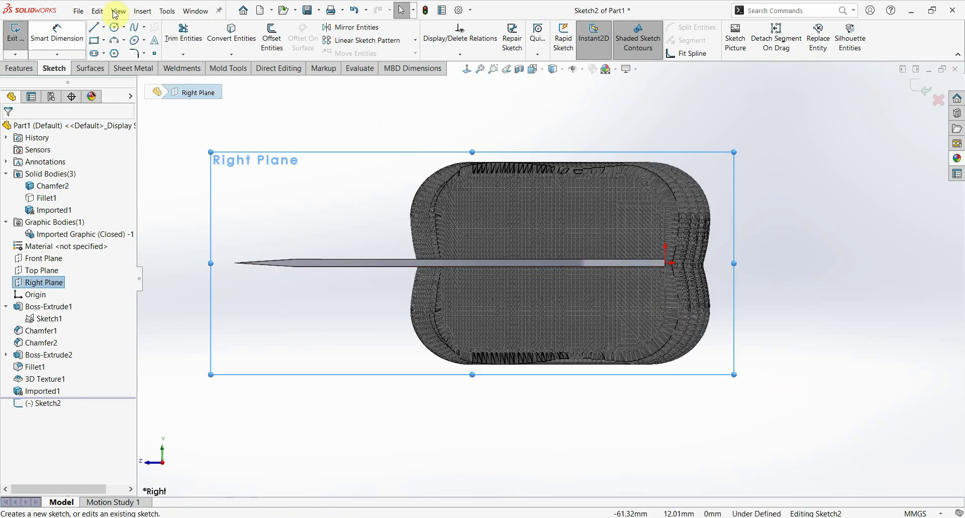
{"action": "scroll", "coordinate": [402, 246], "scroll_direction": "down", "scroll_amount": 2}
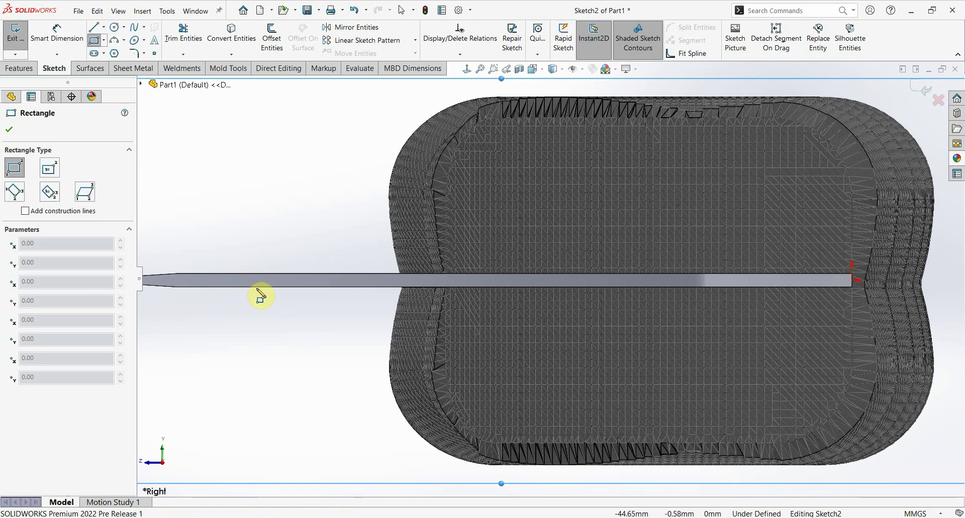
{"action": "scroll", "coordinate": [251, 287], "scroll_direction": "up", "scroll_amount": 1}
{"action": "left_click_drag", "start_coordinate": [240, 276], "coordinate": [935, 298]}
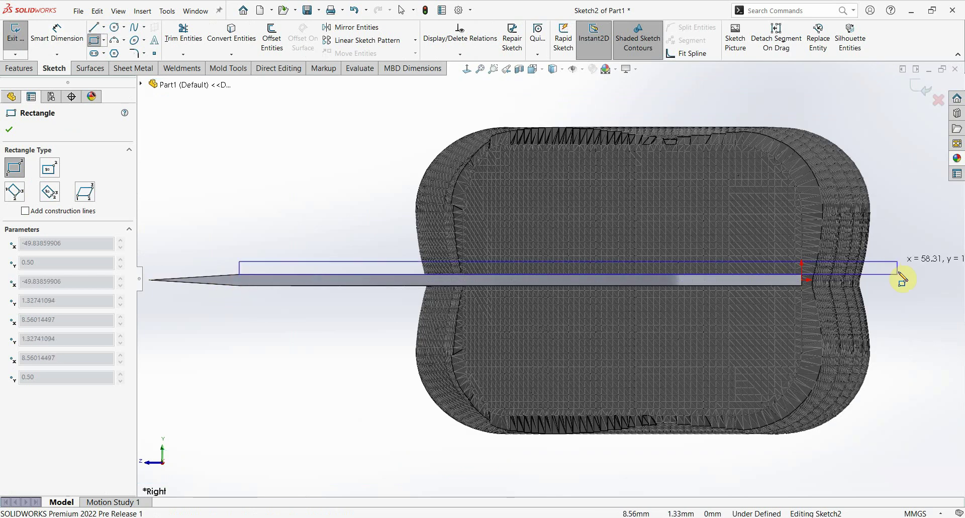
{"action": "key", "text": "Escape"}
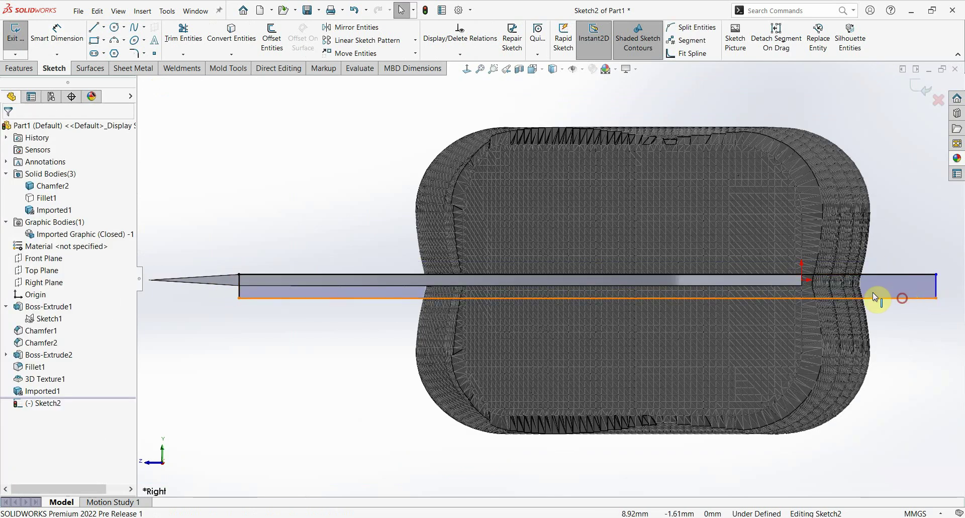
Make the rectangle's line collinear with the blade's edge
{"action": "left_click", "coordinate": [835, 298]}
{"action": "scroll", "coordinate": [834, 285], "scroll_direction": "down", "scroll_amount": 2}
{"action": "left_click", "coordinate": [758, 285]}
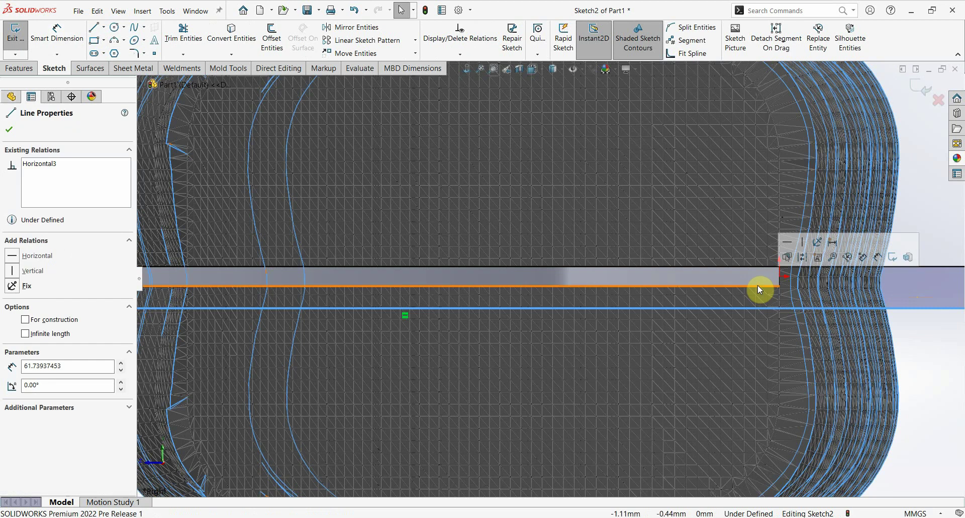
{"action": "left_click", "coordinate": [902, 309], "text": "ctrl"}
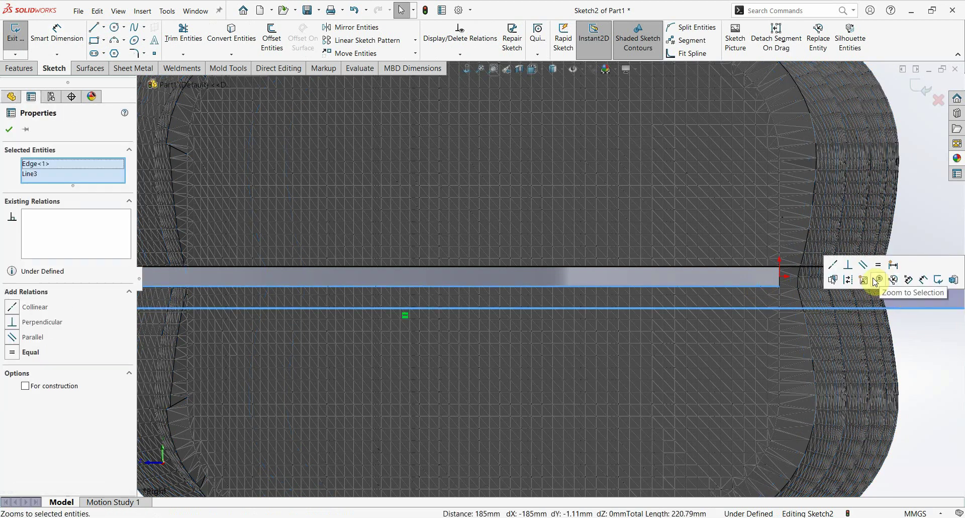
{"action": "left_click", "coordinate": [833, 267]}
{"action": "key", "text": "f"}
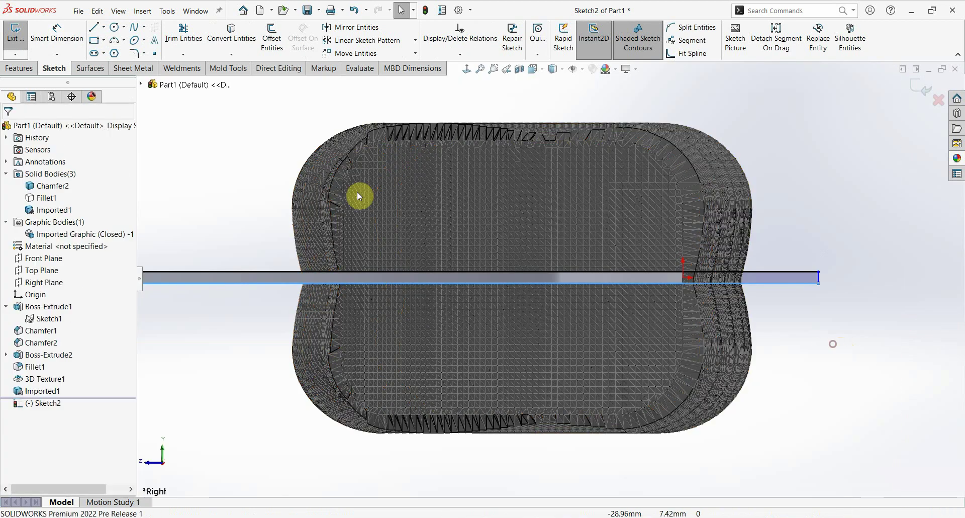
{"action": "left_click", "coordinate": [24, 69]}
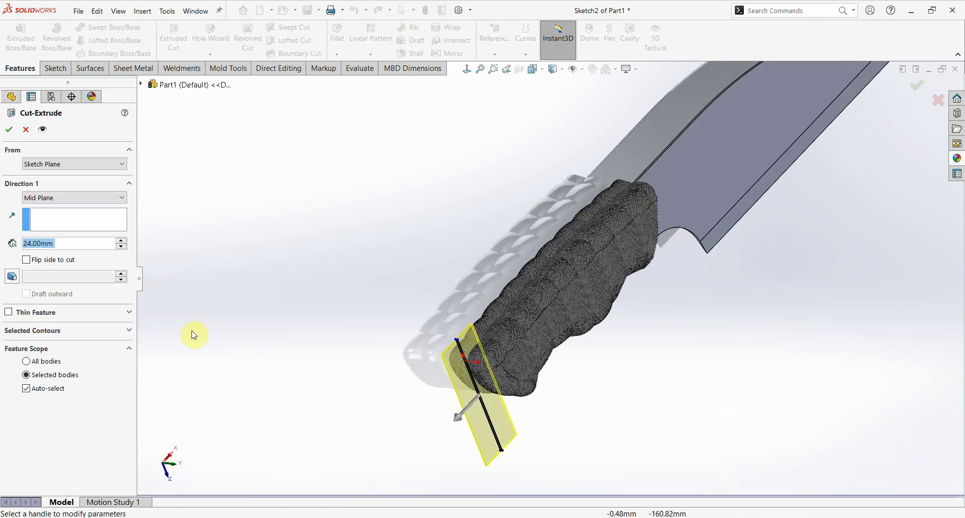
Extrude-cut the sketch Through All - Both, limited to the Imported1 body, keeping all resulting bodies
{"action": "left_click", "coordinate": [88, 198]}
{"action": "left_click", "coordinate": [90, 199]}
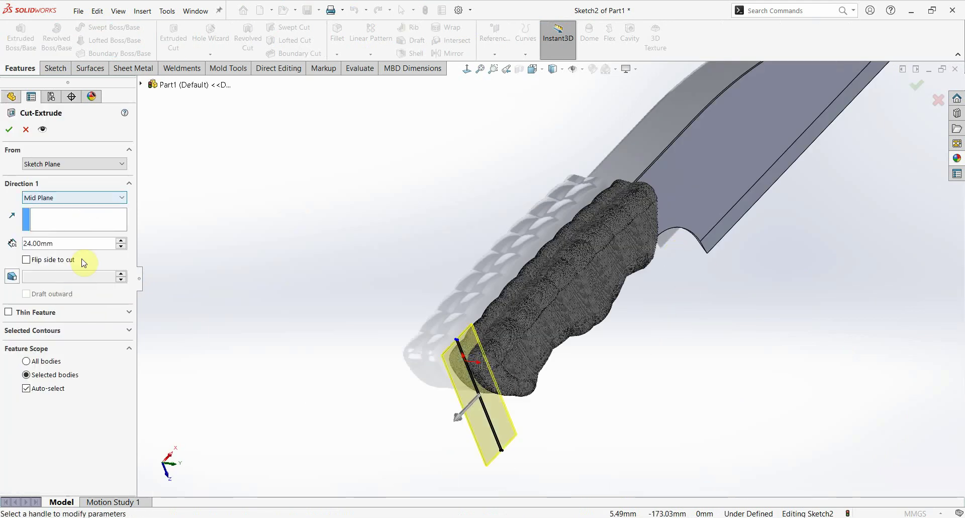
{"action": "left_click", "coordinate": [85, 195]}
{"action": "left_click", "coordinate": [106, 235]}
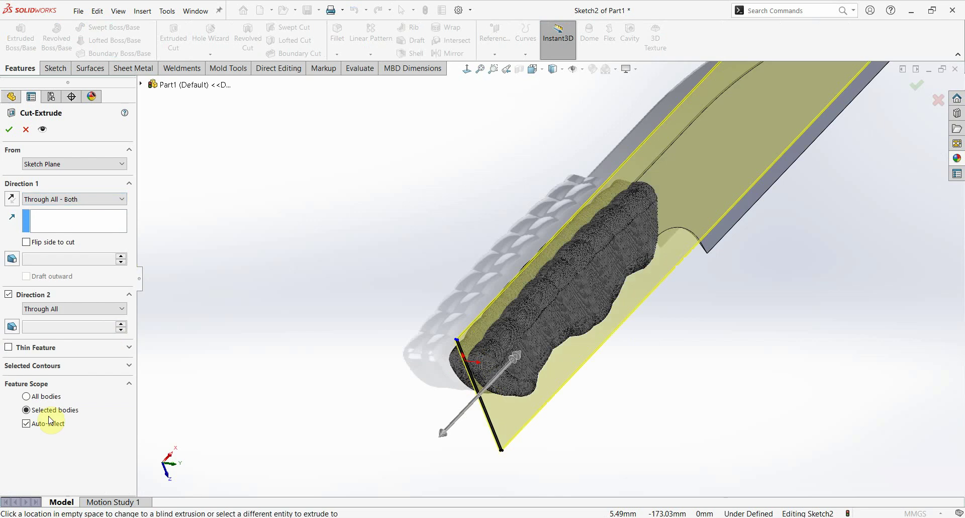
{"action": "left_click", "coordinate": [26, 424]}
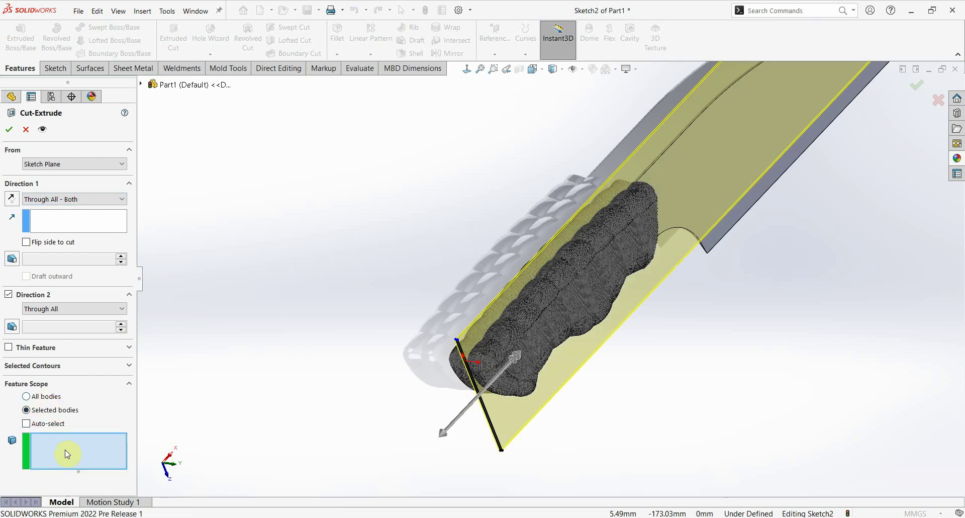
{"action": "left_click", "coordinate": [613, 280]}
{"action": "mouse_move", "coordinate": [653, 291]}
{"action": "middle_mouse_down"}
{"action": "mouse_move", "coordinate": [686, 288]}
{"action": "mouse_move", "coordinate": [632, 294]}
{"action": "middle_mouse_up"}
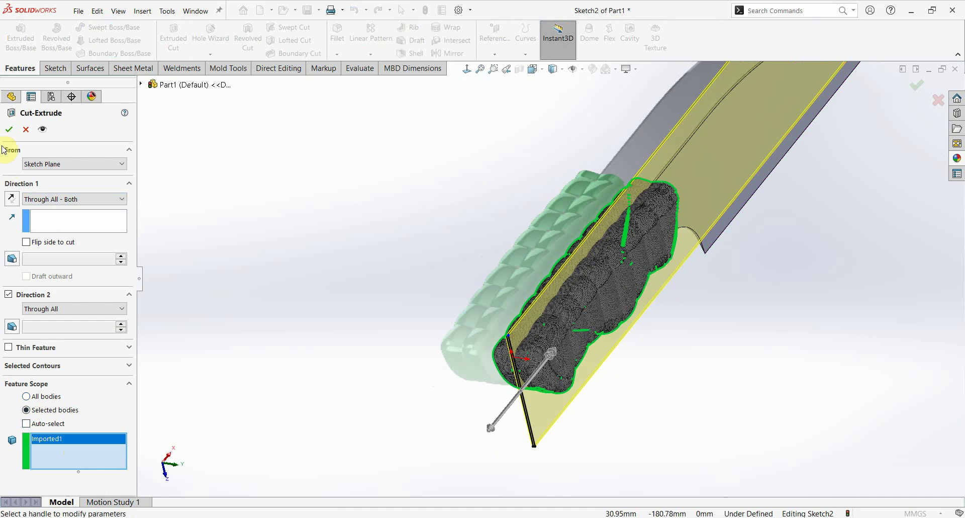
{"action": "right_click", "coordinate": [600, 343]}
{"action": "left_click", "coordinate": [21, 33]}
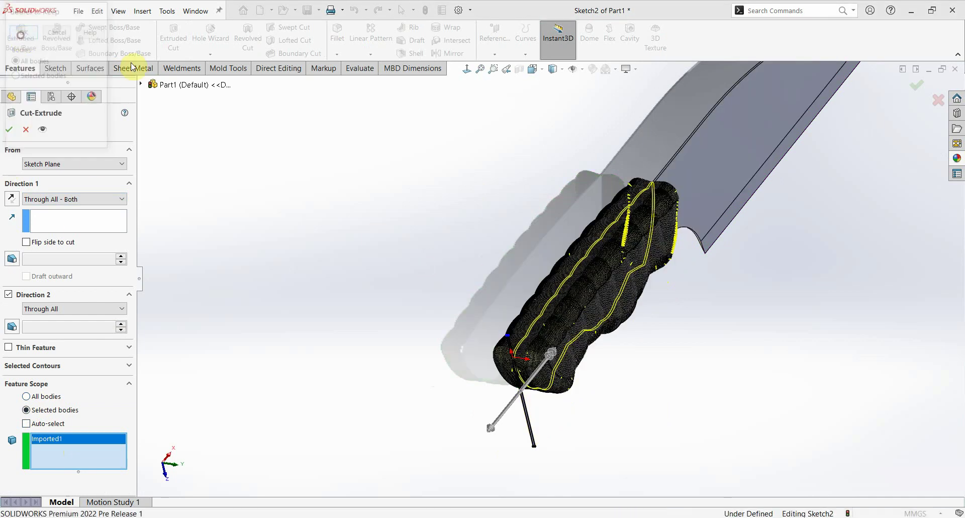
{"action": "scroll", "coordinate": [499, 327], "scroll_direction": "up", "scroll_amount": 5}
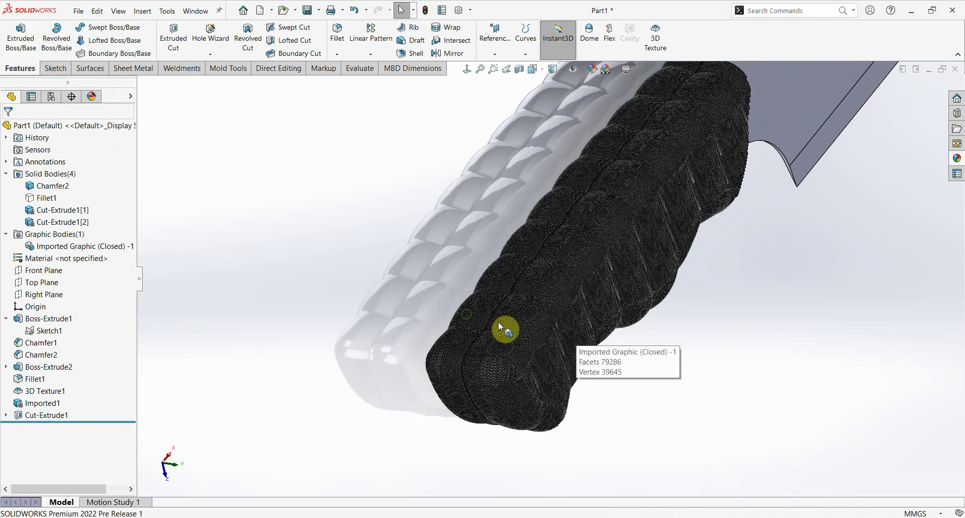
{"action": "scroll", "coordinate": [498, 324], "scroll_direction": "down", "scroll_amount": 5}
{"action": "left_click", "coordinate": [555, 71]}
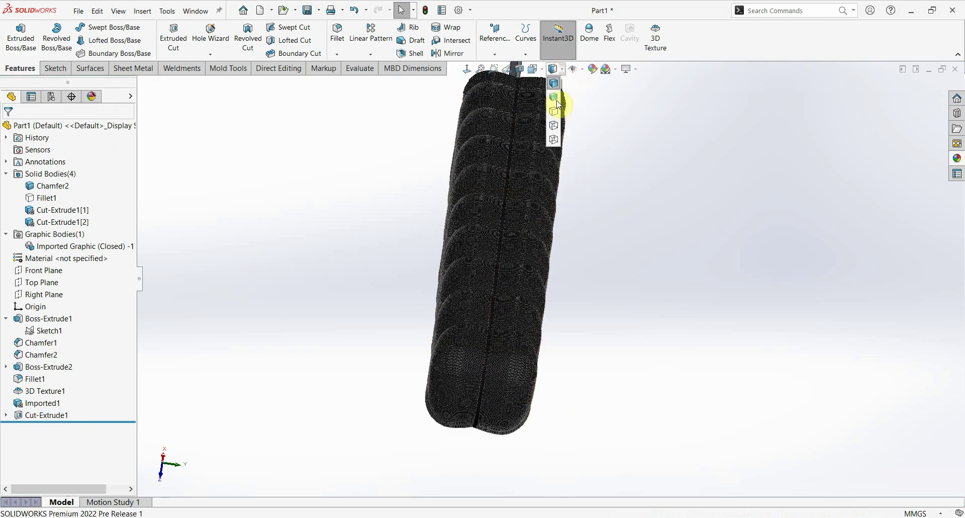
{"action": "left_click", "coordinate": [554, 98]}
{"action": "scroll", "coordinate": [514, 390], "scroll_direction": "up", "scroll_amount": 3}
{"action": "mouse_move", "coordinate": [514, 390]}
{"action": "middle_mouse_down"}
{"action": "mouse_move", "coordinate": [538, 291]}
{"action": "mouse_move", "coordinate": [518, 282]}
{"action": "middle_mouse_up"}
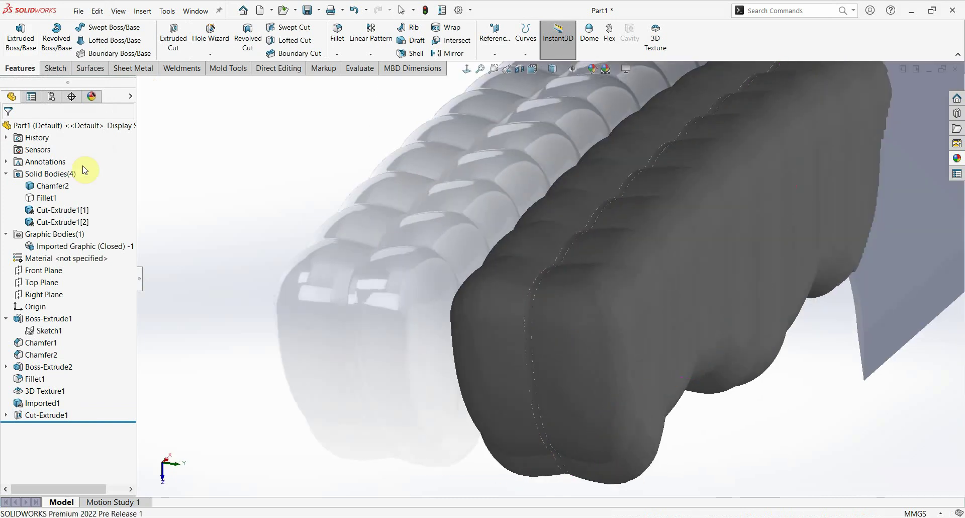
{"action": "left_click", "coordinate": [67, 248]}
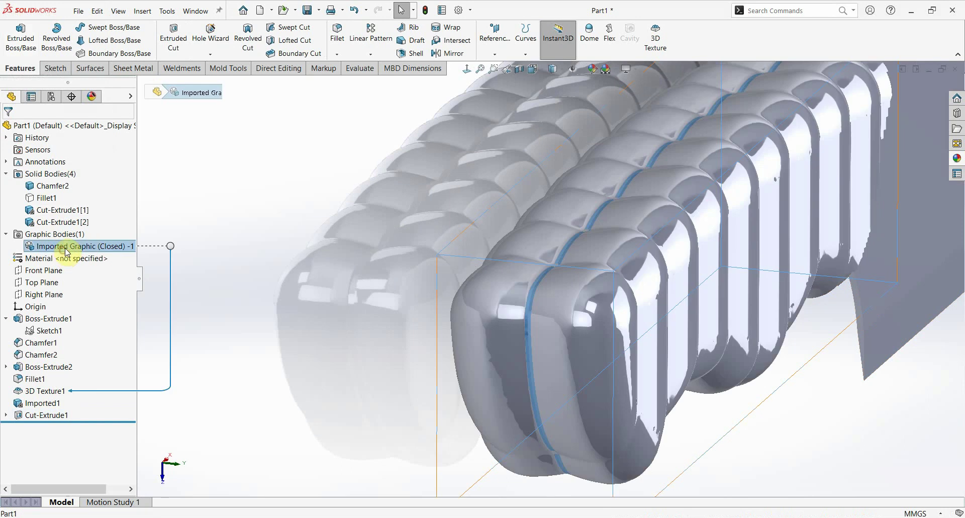
{"action": "right_click", "coordinate": [88, 248]}
{"action": "left_click", "coordinate": [144, 255]}
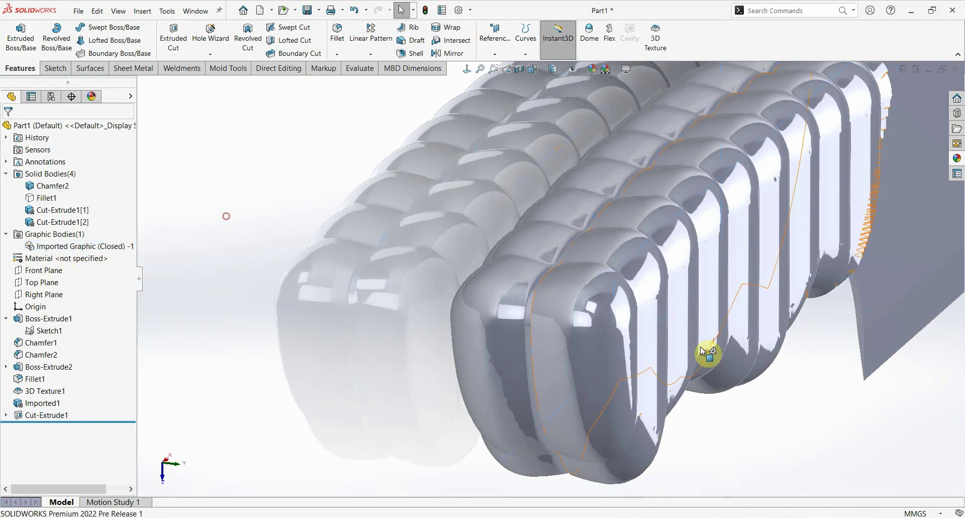
{"action": "mouse_move", "coordinate": [706, 352]}
{"action": "middle_mouse_down"}
{"action": "mouse_move", "coordinate": [717, 347]}
{"action": "mouse_move", "coordinate": [680, 420]}
{"action": "mouse_move", "coordinate": [618, 407]}
{"action": "mouse_move", "coordinate": [633, 375]}
{"action": "mouse_move", "coordinate": [642, 416]}
{"action": "mouse_move", "coordinate": [666, 381]}
{"action": "mouse_move", "coordinate": [616, 378]}
{"action": "mouse_move", "coordinate": [588, 408]}
{"action": "mouse_move", "coordinate": [631, 237]}
{"action": "mouse_move", "coordinate": [694, 226]}
{"action": "mouse_move", "coordinate": [567, 233]}
{"action": "mouse_move", "coordinate": [483, 315]}
{"action": "middle_mouse_up"}
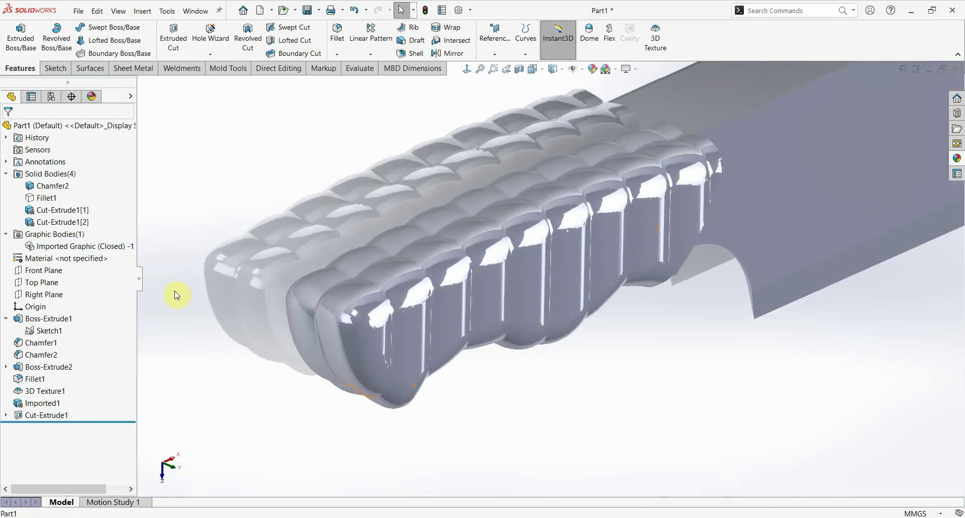
Start an extruded cut from Sketch1 using its three pin circles
{"action": "left_click", "coordinate": [42, 331]}
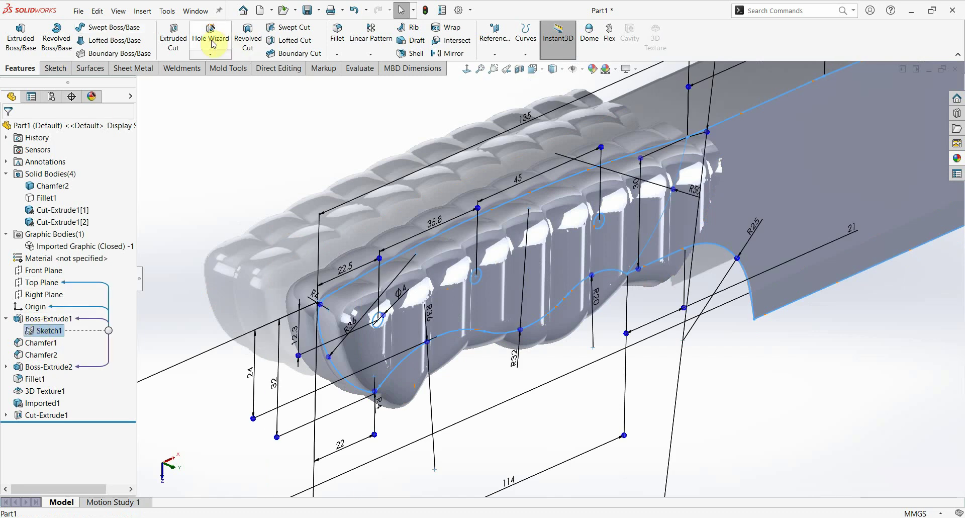
{"action": "left_click", "coordinate": [180, 41]}
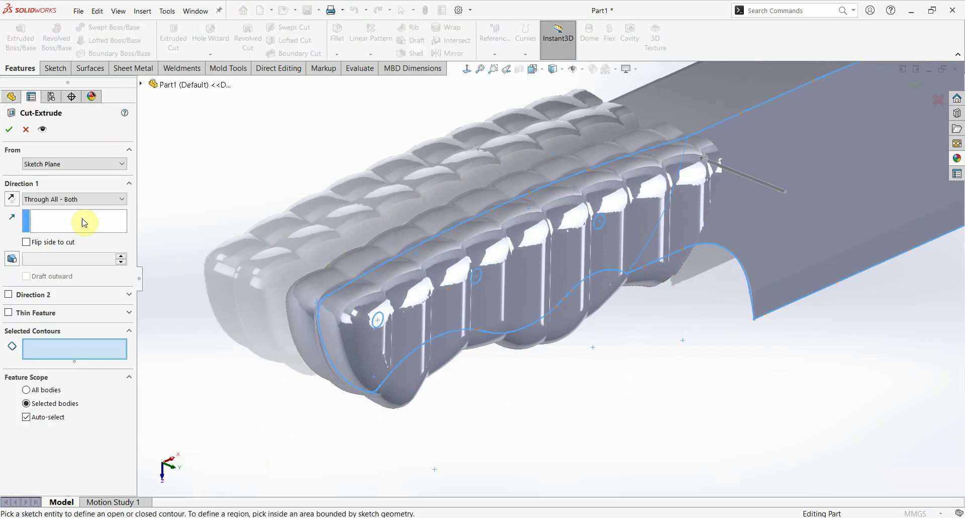
{"action": "scroll", "coordinate": [399, 323], "scroll_direction": "down", "scroll_amount": 2}
{"action": "scroll", "coordinate": [448, 318], "scroll_direction": "down", "scroll_amount": 3}
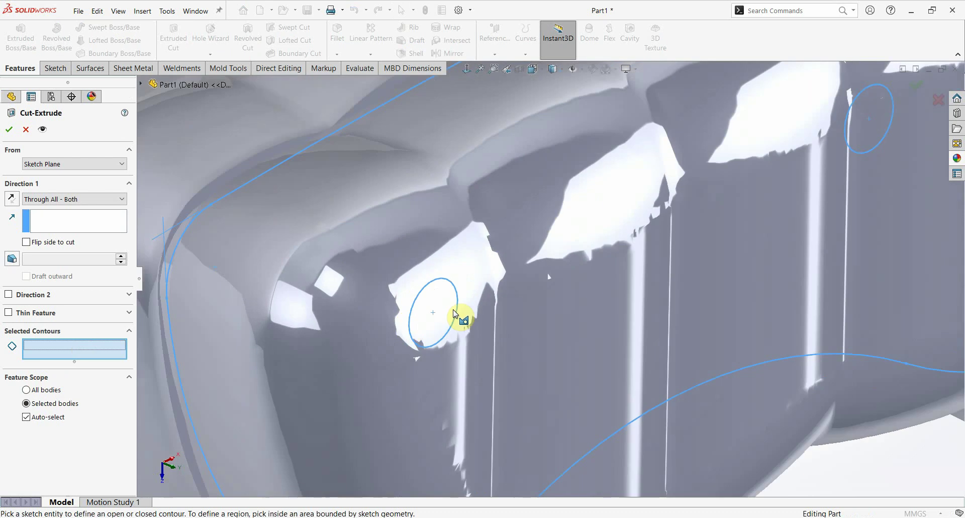
{"action": "left_click", "coordinate": [442, 319]}
{"action": "scroll", "coordinate": [758, 181], "scroll_direction": "up", "scroll_amount": 2}
{"action": "scroll", "coordinate": [632, 230], "scroll_direction": "down", "scroll_amount": 3}
{"action": "left_click", "coordinate": [631, 231]}
{"action": "scroll", "coordinate": [631, 231], "scroll_direction": "up", "scroll_amount": 3}
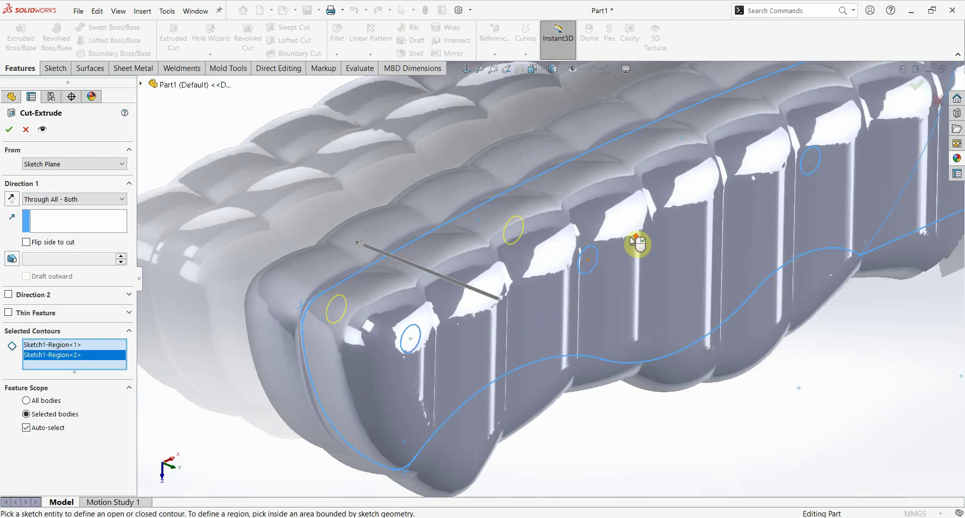
{"action": "scroll", "coordinate": [799, 172], "scroll_direction": "down", "scroll_amount": 3}
{"action": "left_click", "coordinate": [784, 168]}
{"action": "scroll", "coordinate": [784, 168], "scroll_direction": "up", "scroll_amount": 5}
{"action": "scroll", "coordinate": [723, 233], "scroll_direction": "up", "scroll_amount": 2}
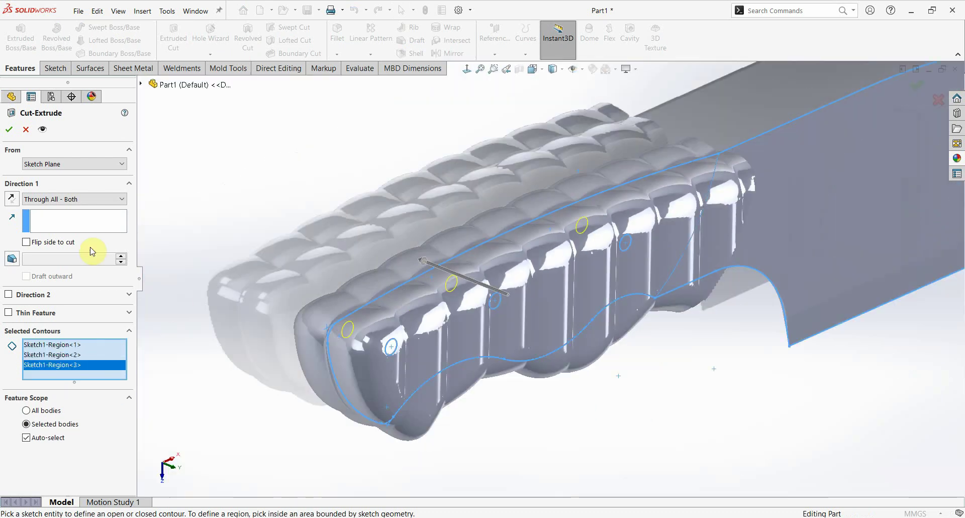
Set the pin-hole cut to Through All - Both, affecting only the Cut-Extrude1[1] handle body
{"action": "left_click", "coordinate": [52, 200]}
{"action": "left_click", "coordinate": [60, 233]}
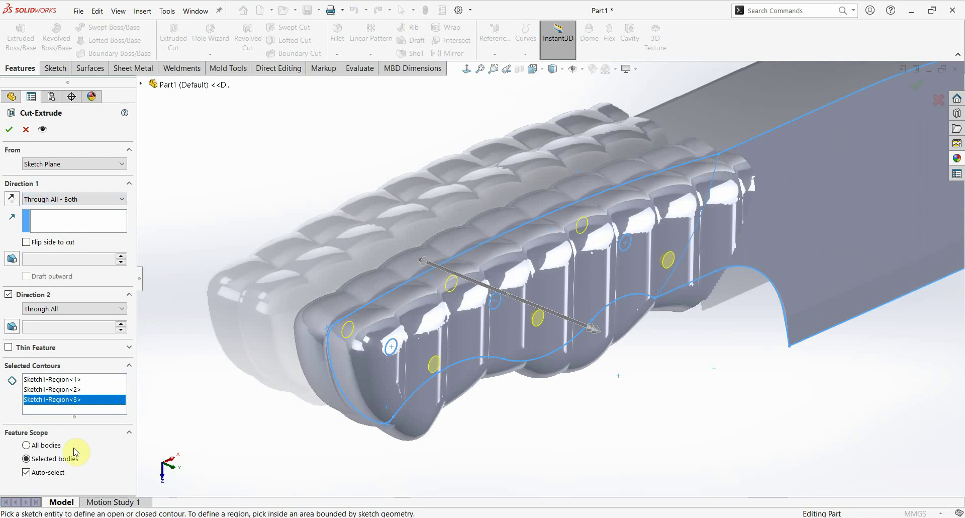
{"action": "left_click", "coordinate": [45, 473]}
{"action": "left_click", "coordinate": [419, 428]}
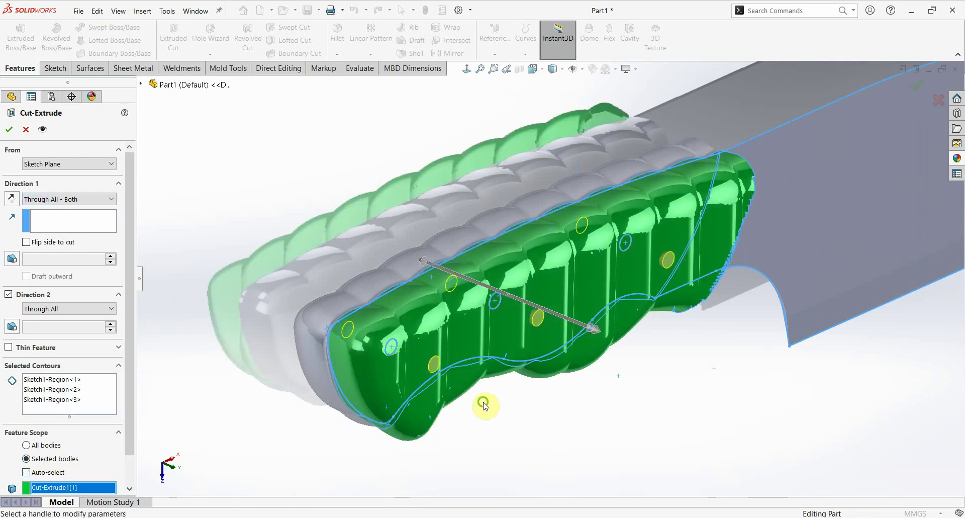
{"action": "mouse_move", "coordinate": [485, 403]}
{"action": "middle_mouse_down"}
{"action": "mouse_move", "coordinate": [521, 420]}
{"action": "mouse_move", "coordinate": [506, 396]}
{"action": "mouse_move", "coordinate": [443, 370]}
{"action": "middle_mouse_up"}
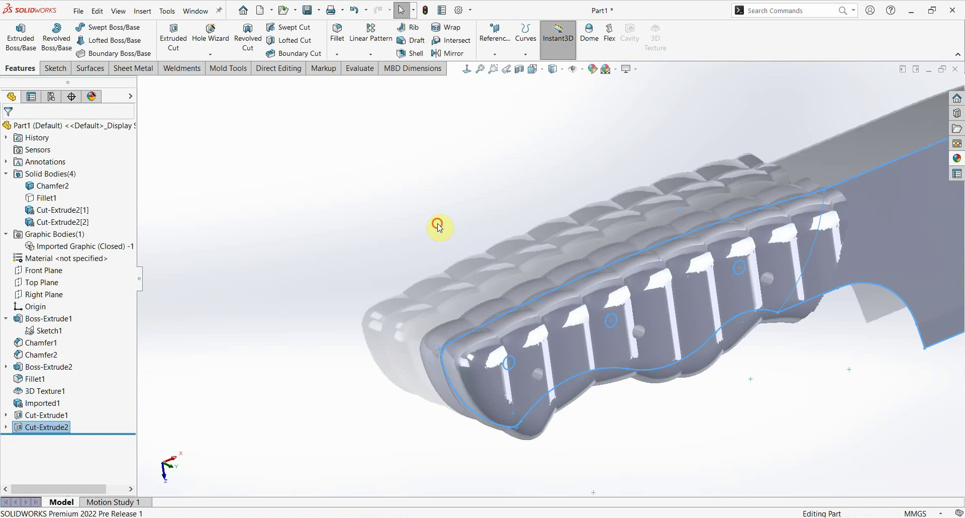
Start a boss extrude from Sketch1 using its three pin circles
{"action": "mouse_move", "coordinate": [438, 224]}
{"action": "middle_mouse_down"}
{"action": "mouse_move", "coordinate": [611, 280]}
{"action": "mouse_move", "coordinate": [648, 270]}
{"action": "middle_mouse_up"}
{"action": "middle_click_drag", "start_coordinate": [652, 284], "coordinate": [631, 329]}
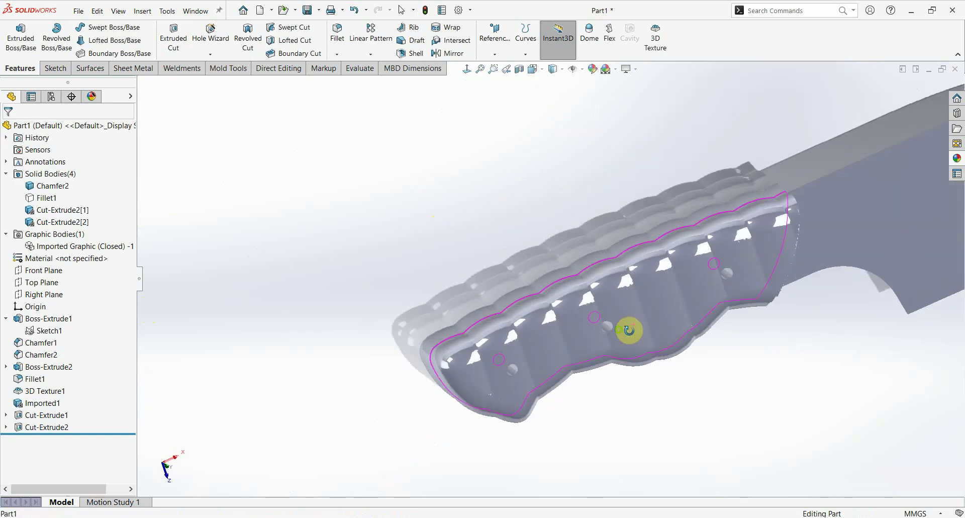
{"action": "scroll", "coordinate": [494, 363], "scroll_direction": "down", "scroll_amount": 3}
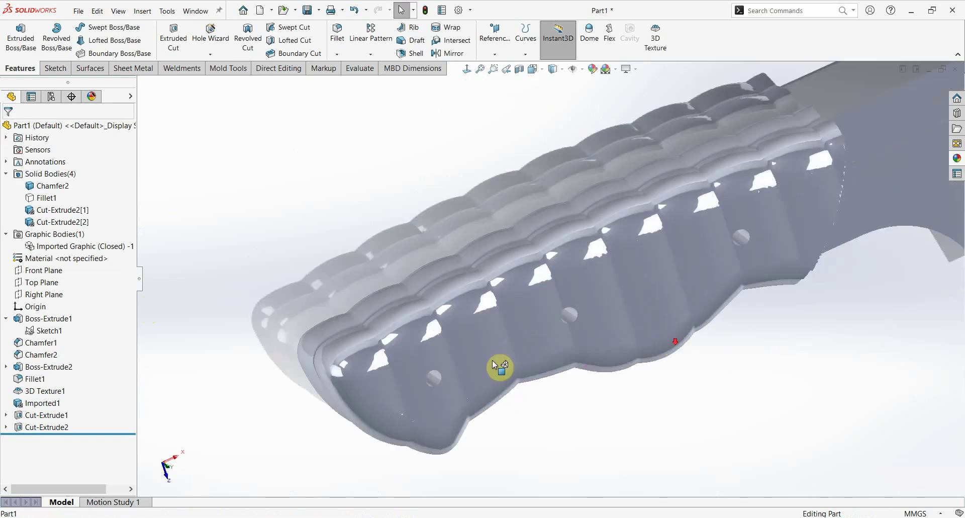
{"action": "left_click", "coordinate": [48, 334]}
{"action": "left_click", "coordinate": [22, 40]}
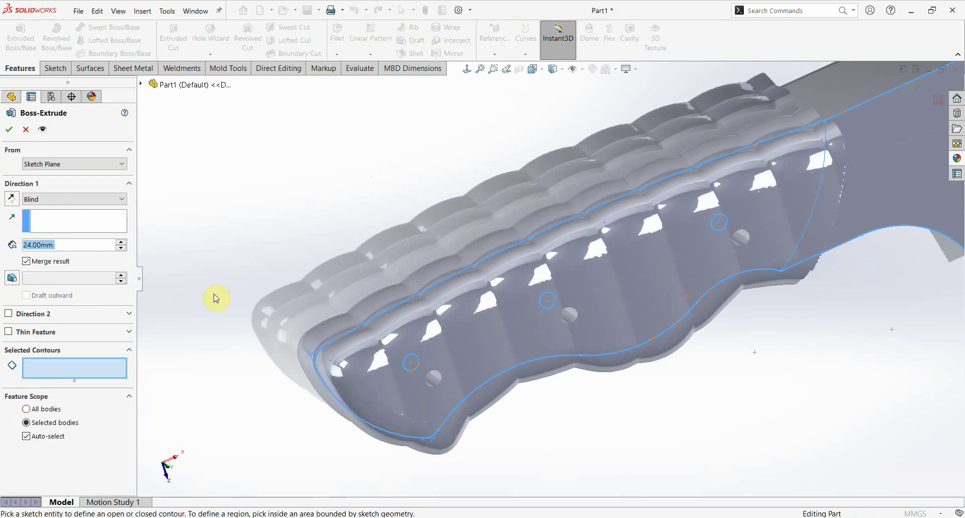
{"action": "scroll", "coordinate": [475, 358], "scroll_direction": "down", "scroll_amount": 2}
{"action": "scroll", "coordinate": [372, 347], "scroll_direction": "down", "scroll_amount": 3}
{"action": "left_click", "coordinate": [408, 400]}
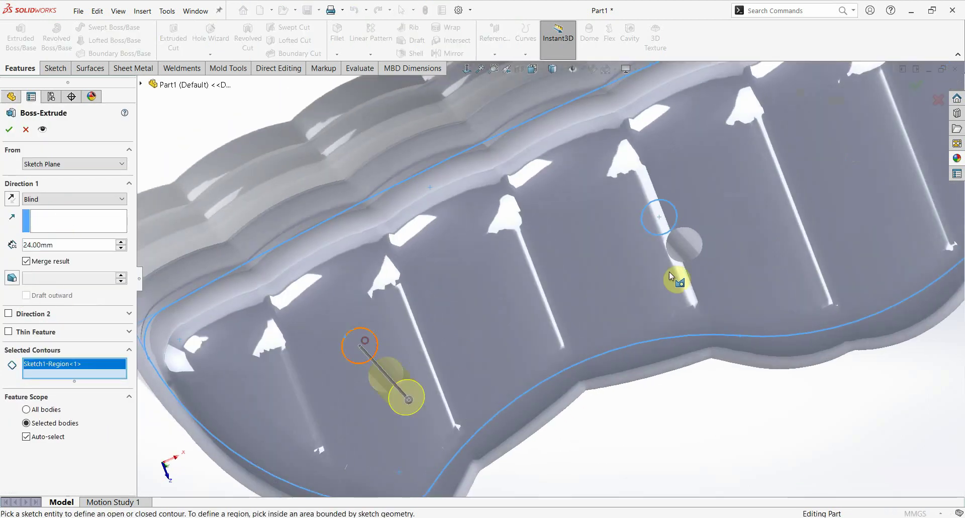
{"action": "left_click", "coordinate": [664, 225]}
{"action": "scroll", "coordinate": [815, 166], "scroll_direction": "up", "scroll_amount": 3}
{"action": "scroll", "coordinate": [816, 160], "scroll_direction": "down", "scroll_amount": 3}
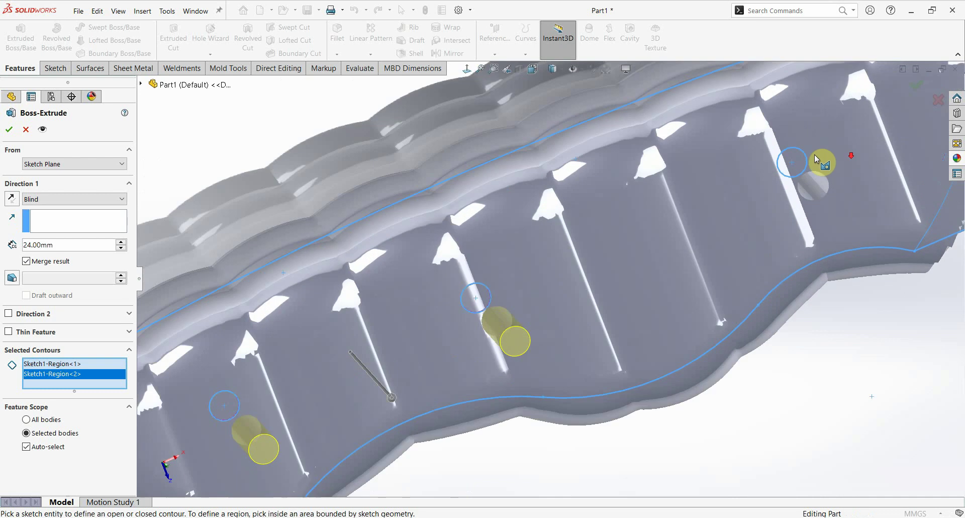
{"action": "left_click", "coordinate": [802, 162]}
{"action": "scroll", "coordinate": [548, 278], "scroll_direction": "up", "scroll_amount": 3}
Extrude the pins Mid Plane at 24 mm
{"action": "left_click", "coordinate": [64, 206]}
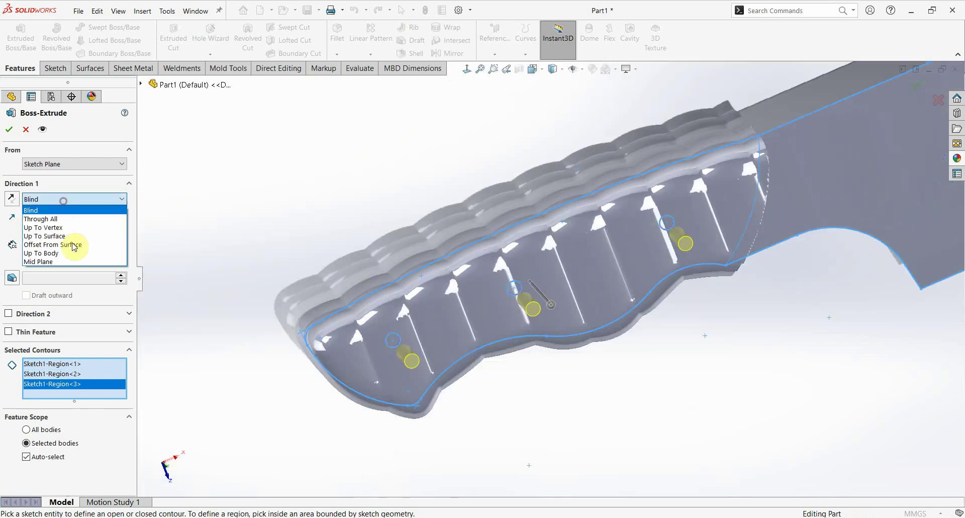
{"action": "left_click", "coordinate": [63, 261]}
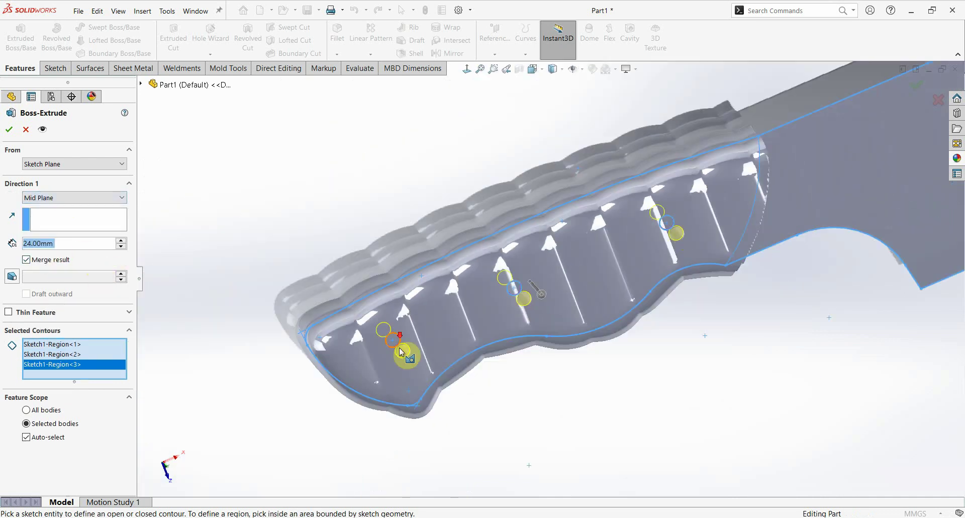
{"action": "scroll", "coordinate": [401, 352], "scroll_direction": "down", "scroll_amount": 2}
{"action": "scroll", "coordinate": [452, 319], "scroll_direction": "down", "scroll_amount": 2}
{"action": "scroll", "coordinate": [487, 299], "scroll_direction": "down", "scroll_amount": 2}
{"action": "scroll", "coordinate": [724, 240], "scroll_direction": "down", "scroll_amount": 3}
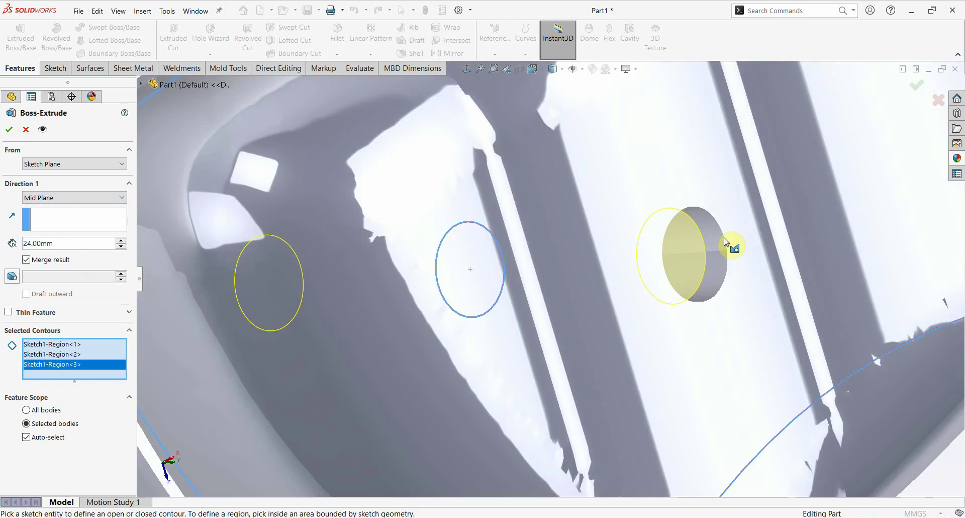
{"action": "scroll", "coordinate": [699, 228], "scroll_direction": "up", "scroll_amount": 5}
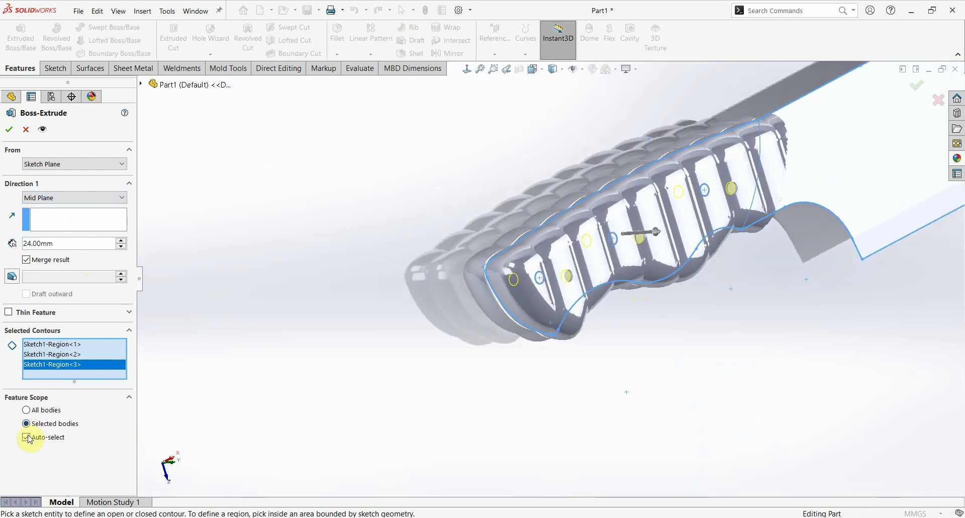
Merge the pins only into the blade body Chamfer2 and accept the extrusion
{"action": "left_click", "coordinate": [26, 437]}
{"action": "mouse_move", "coordinate": [712, 292]}
{"action": "middle_mouse_down"}
{"action": "mouse_move", "coordinate": [754, 247]}
{"action": "mouse_move", "coordinate": [672, 230]}
{"action": "mouse_move", "coordinate": [636, 290]}
{"action": "mouse_move", "coordinate": [653, 297]}
{"action": "middle_mouse_up"}
{"action": "left_click", "coordinate": [641, 236]}
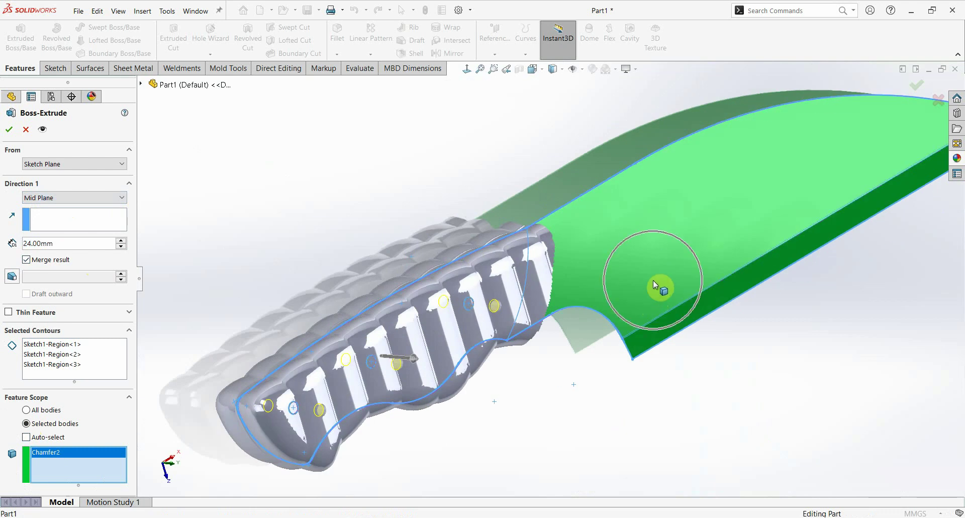
{"action": "scroll", "coordinate": [654, 282], "scroll_direction": "up", "scroll_amount": 2}
{"action": "left_click", "coordinate": [10, 129]}
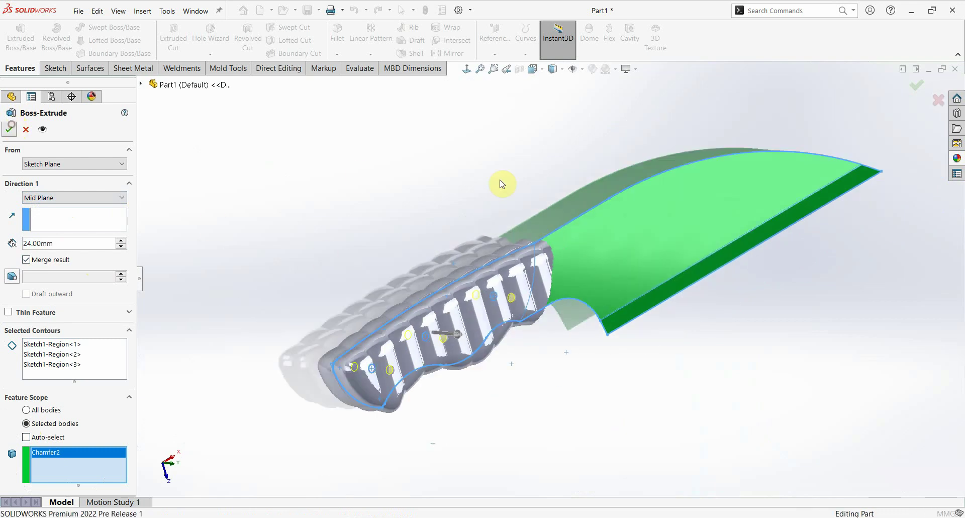
{"action": "mouse_move", "coordinate": [502, 179]}
{"action": "middle_mouse_down"}
{"action": "mouse_move", "coordinate": [603, 329]}
{"action": "mouse_move", "coordinate": [633, 311]}
{"action": "mouse_move", "coordinate": [544, 403]}
{"action": "mouse_move", "coordinate": [566, 451]}
{"action": "mouse_move", "coordinate": [613, 364]}
{"action": "mouse_move", "coordinate": [596, 383]}
{"action": "mouse_move", "coordinate": [585, 367]}
{"action": "middle_mouse_up"}
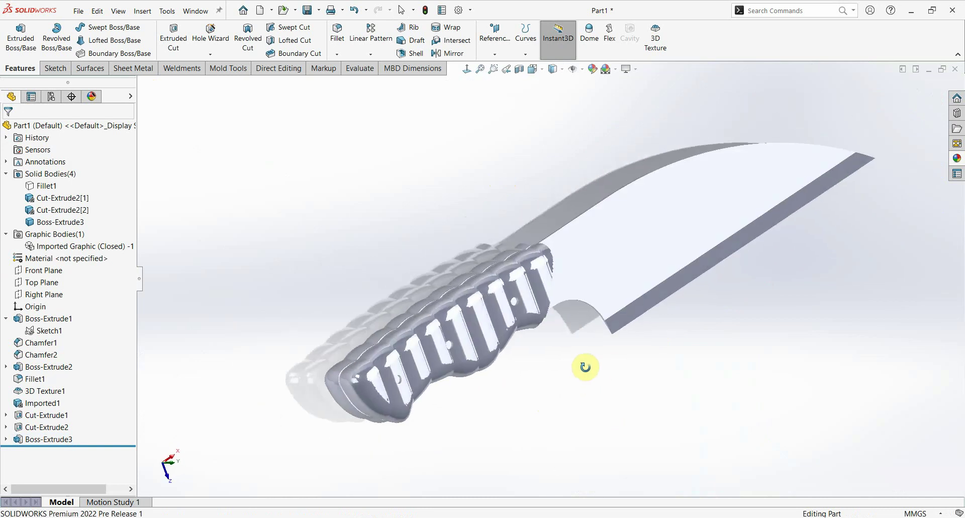
Apply the polished mahogany wood appearance to the knife handle
{"action": "left_click", "coordinate": [958, 160]}
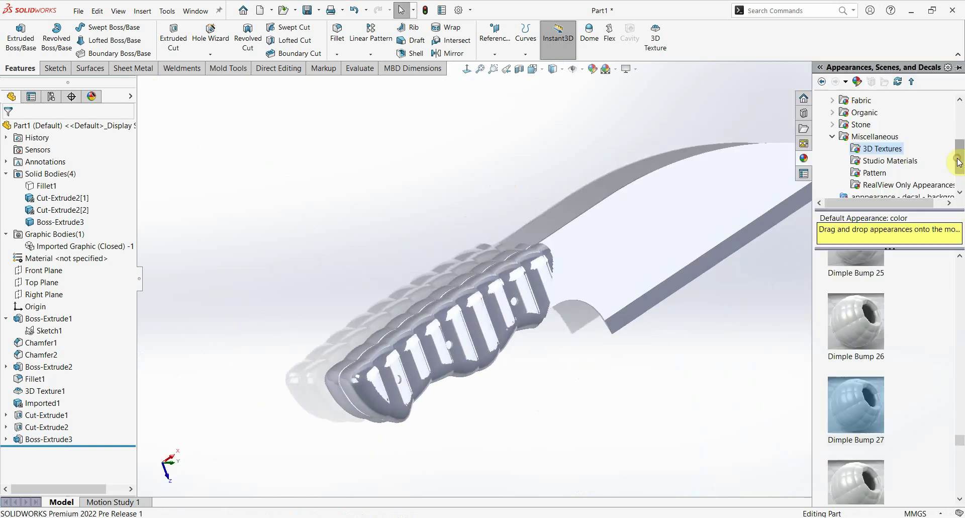
{"action": "scroll", "coordinate": [865, 144], "scroll_direction": "up", "scroll_amount": 2}
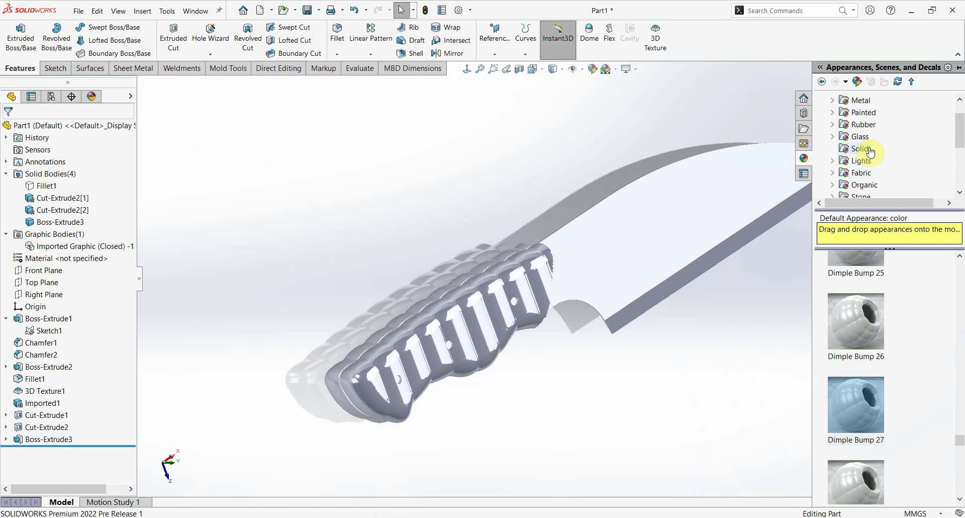
{"action": "left_click", "coordinate": [833, 185]}
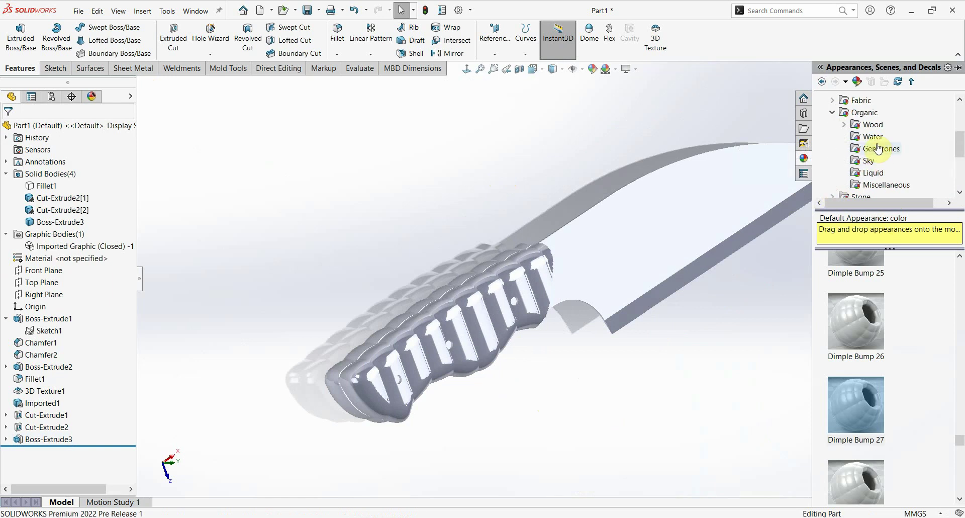
{"action": "left_click", "coordinate": [874, 125]}
{"action": "scroll", "coordinate": [868, 367], "scroll_direction": "down", "scroll_amount": 3}
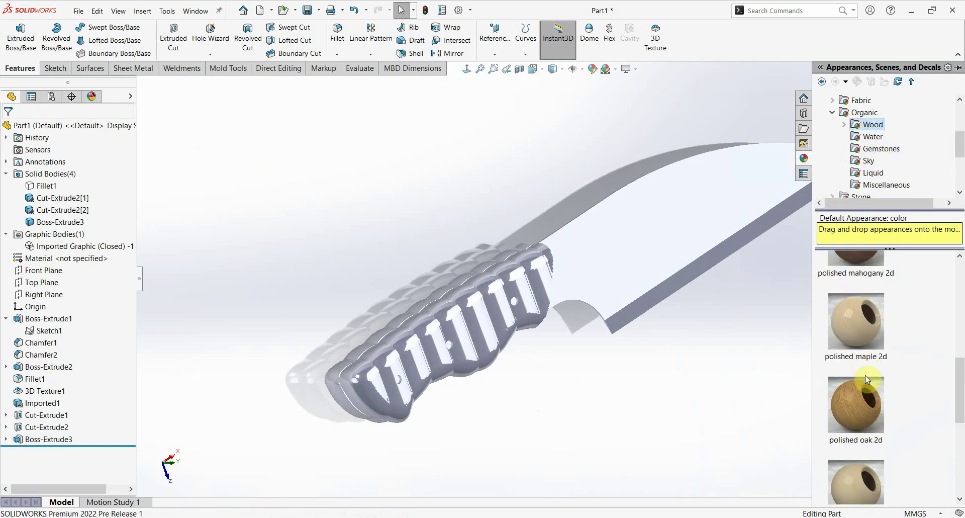
{"action": "left_click_drag", "start_coordinate": [864, 367], "coordinate": [479, 336]}
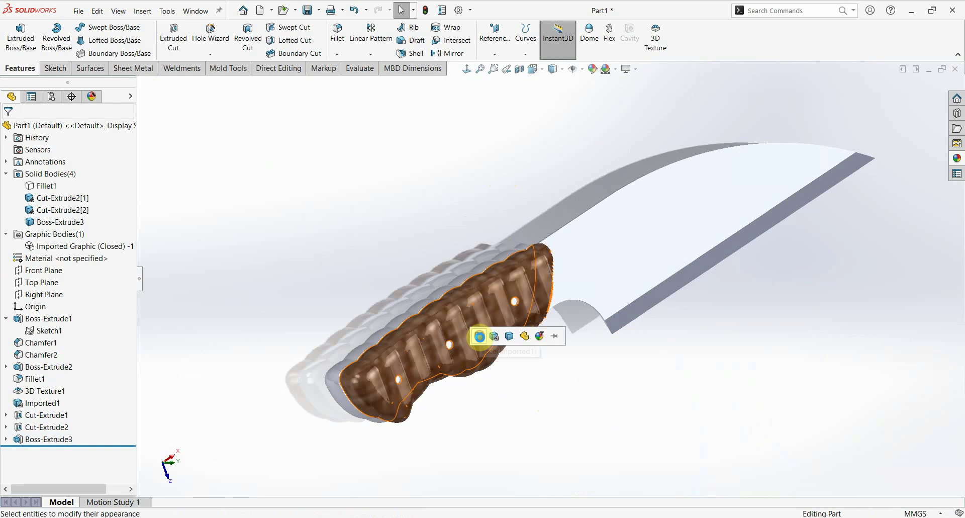
{"action": "left_click", "coordinate": [494, 337]}
{"action": "mouse_move", "coordinate": [511, 384]}
{"action": "middle_mouse_down"}
{"action": "mouse_move", "coordinate": [500, 355]}
{"action": "mouse_move", "coordinate": [610, 299]}
{"action": "mouse_move", "coordinate": [721, 215]}
{"action": "middle_mouse_up"}
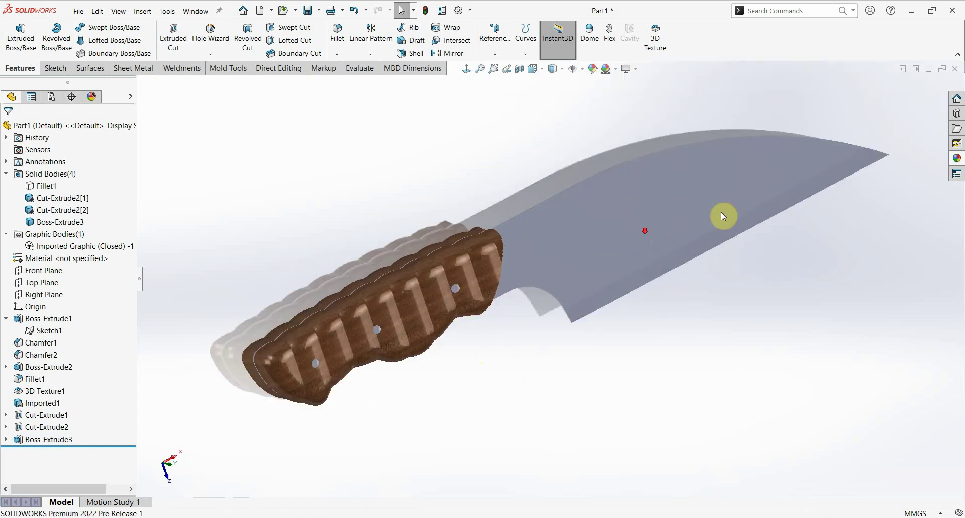
Apply polished aluminum to the whole blade body, then bring up the background scenes list
{"action": "left_click", "coordinate": [957, 159]}
{"action": "scroll", "coordinate": [869, 142], "scroll_direction": "up", "scroll_amount": 3}
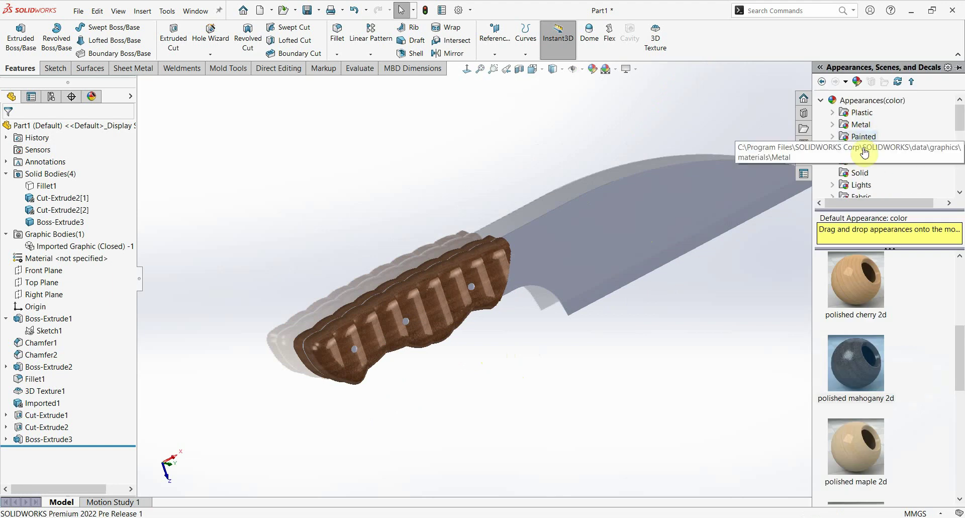
{"action": "left_click", "coordinate": [837, 125]}
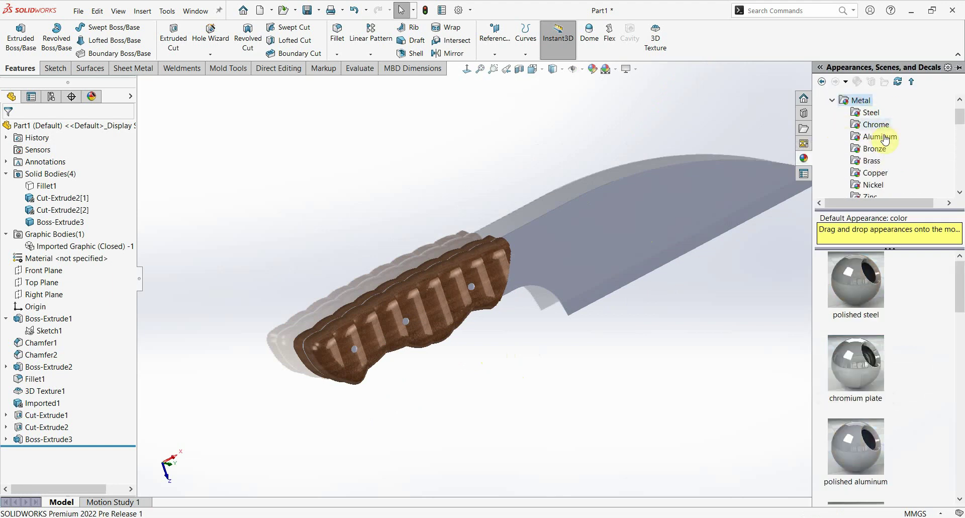
{"action": "left_click", "coordinate": [885, 138]}
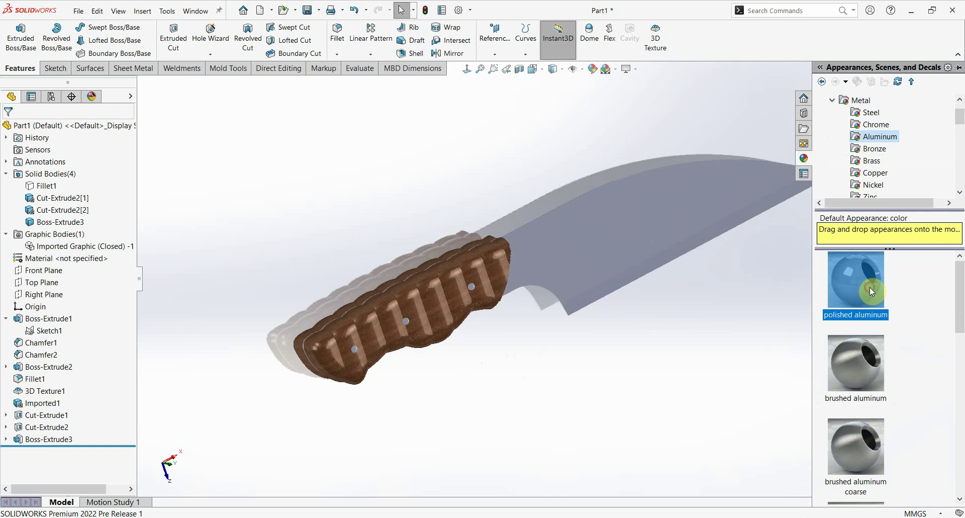
{"action": "left_click_drag", "start_coordinate": [869, 287], "coordinate": [639, 225]}
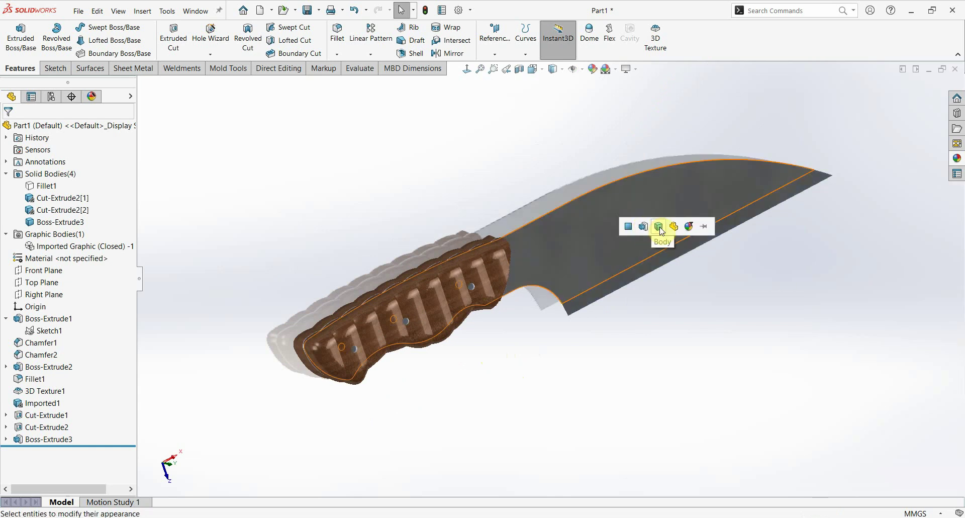
{"action": "left_click", "coordinate": [659, 226]}
{"action": "scroll", "coordinate": [624, 228], "scroll_direction": "down", "scroll_amount": 2}
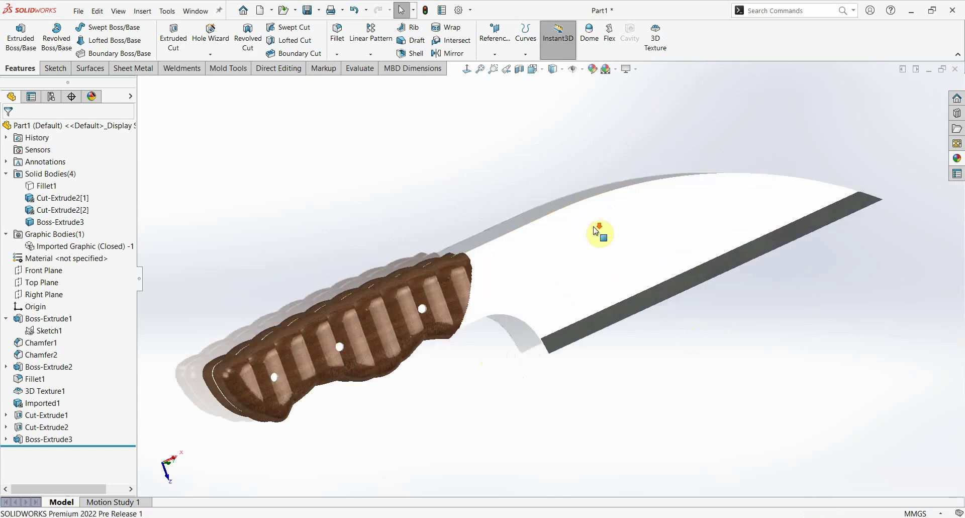
{"action": "left_click", "coordinate": [617, 70]}
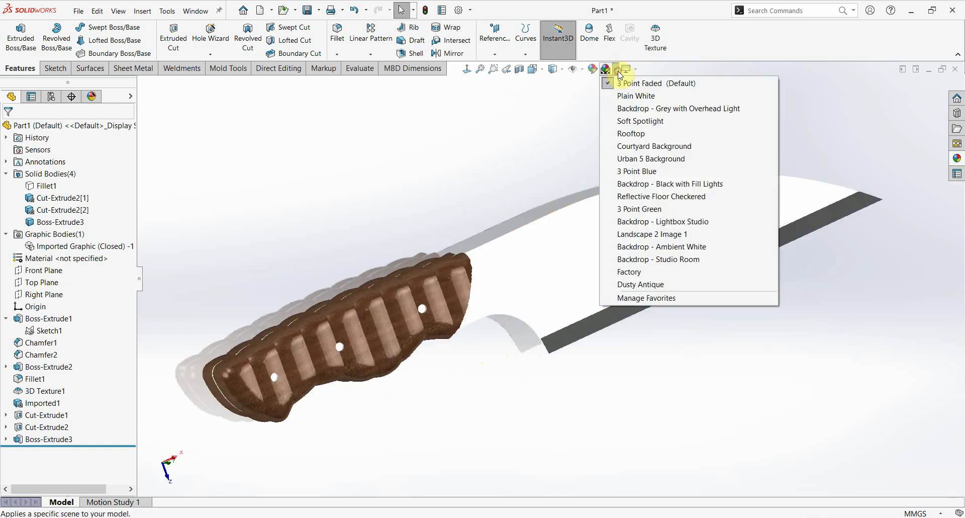
Apply the Landscape 2 Image 1 scene, then try a rubber appearance on the handle
{"action": "left_click", "coordinate": [658, 235]}
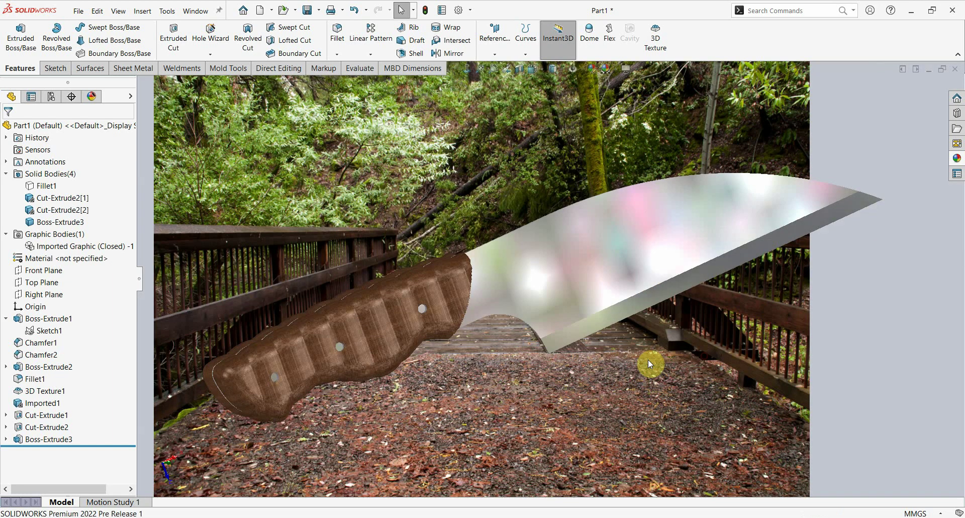
{"action": "mouse_move", "coordinate": [649, 360]}
{"action": "middle_mouse_down"}
{"action": "mouse_move", "coordinate": [760, 293]}
{"action": "mouse_move", "coordinate": [730, 348]}
{"action": "mouse_move", "coordinate": [635, 367]}
{"action": "mouse_move", "coordinate": [647, 341]}
{"action": "mouse_move", "coordinate": [612, 388]}
{"action": "mouse_move", "coordinate": [566, 374]}
{"action": "mouse_move", "coordinate": [610, 330]}
{"action": "mouse_move", "coordinate": [610, 349]}
{"action": "mouse_move", "coordinate": [492, 319]}
{"action": "mouse_move", "coordinate": [494, 338]}
{"action": "mouse_move", "coordinate": [422, 366]}
{"action": "middle_mouse_up"}
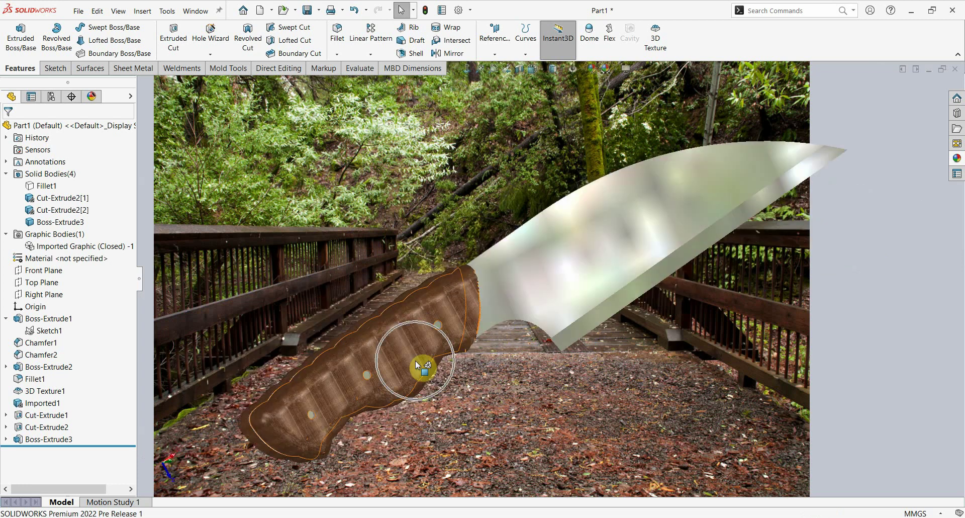
{"action": "left_click", "coordinate": [958, 161]}
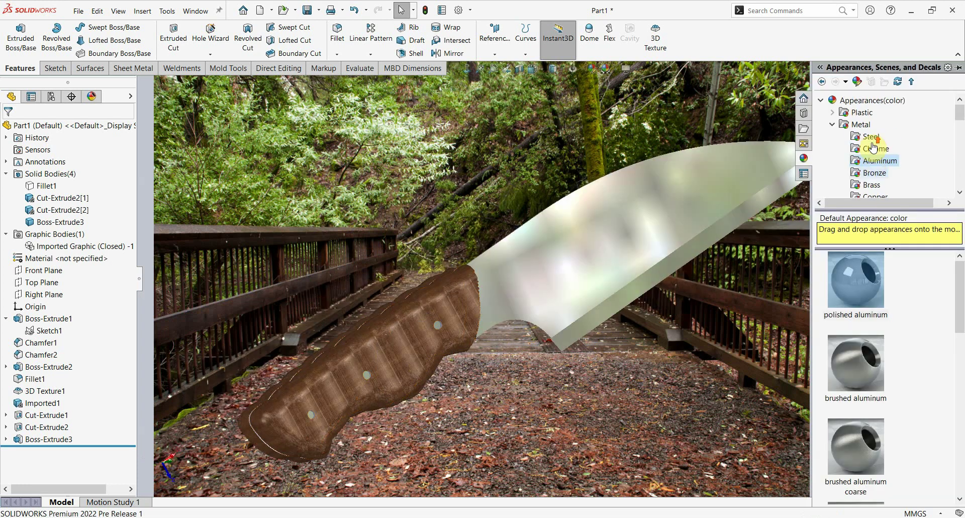
{"action": "scroll", "coordinate": [877, 155], "scroll_direction": "down", "scroll_amount": 3}
{"action": "scroll", "coordinate": [883, 162], "scroll_direction": "down", "scroll_amount": 3}
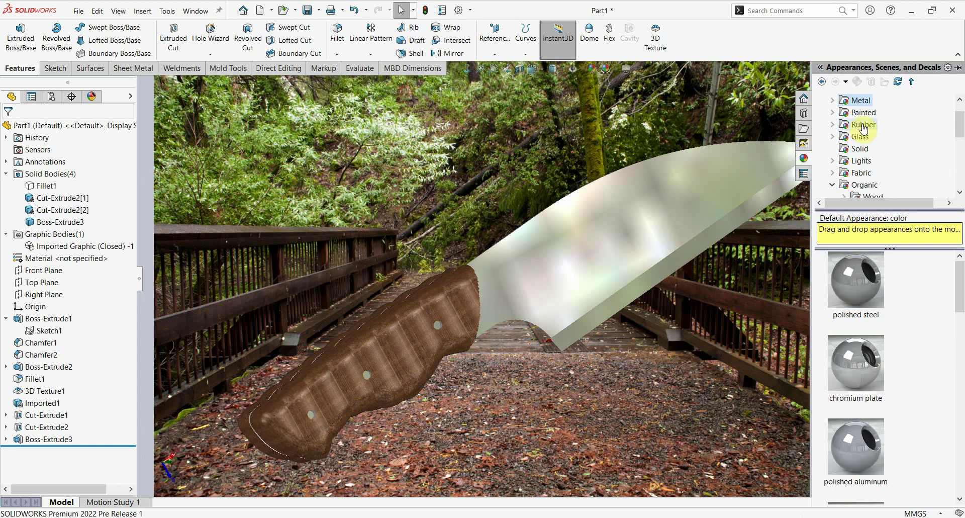
{"action": "left_click", "coordinate": [863, 124]}
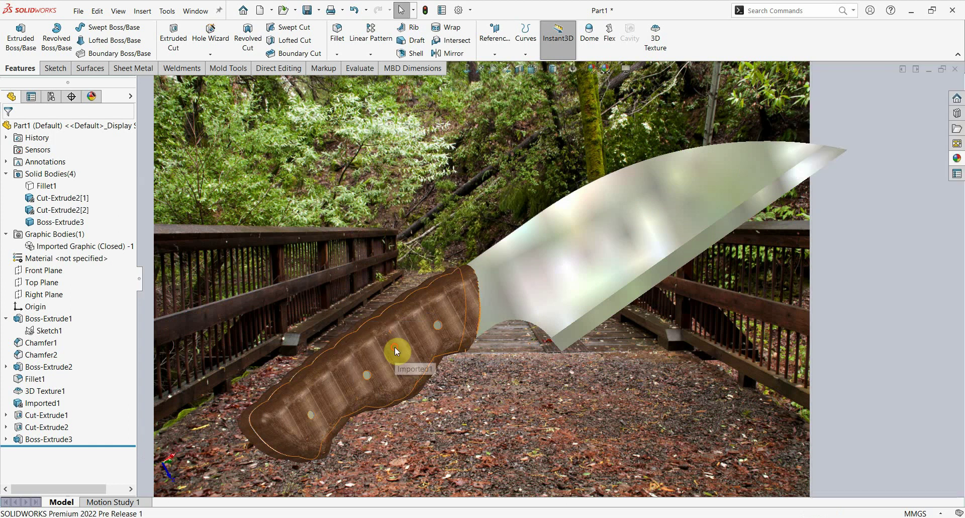
{"action": "left_click_drag", "start_coordinate": [862, 367], "coordinate": [397, 350]}
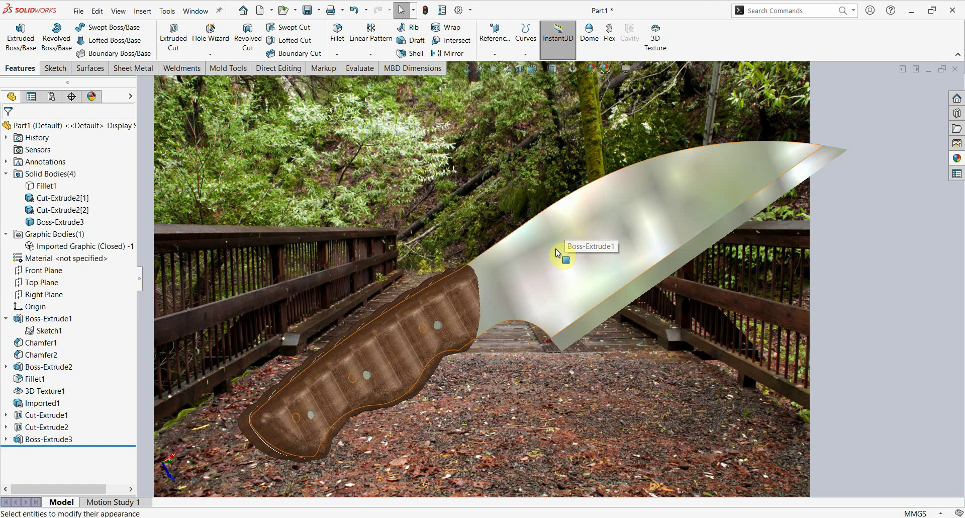
Sketch the text '3D Engineer Share Learn' on the blade face, placed along the upper blade
{"action": "left_click", "coordinate": [570, 257]}
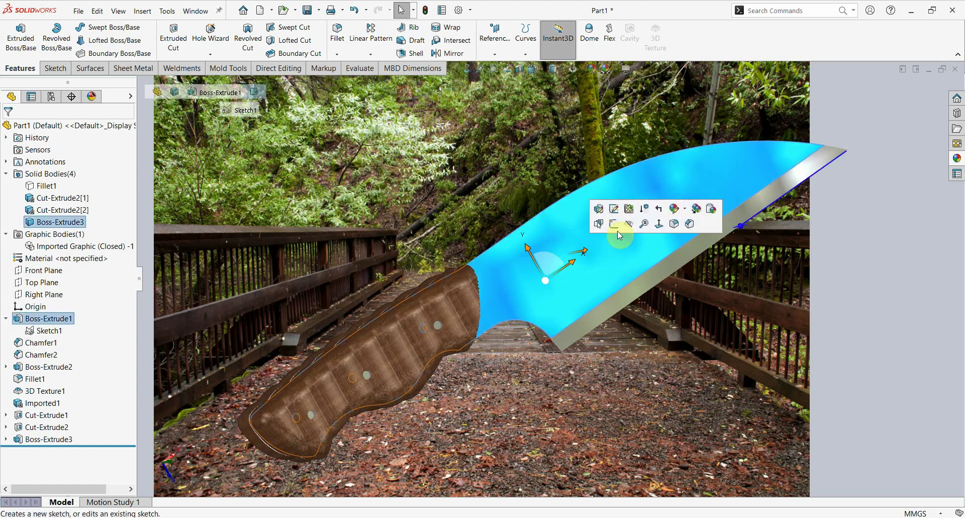
{"action": "left_click", "coordinate": [616, 220]}
{"action": "scroll", "coordinate": [576, 268], "scroll_direction": "down", "scroll_amount": 3}
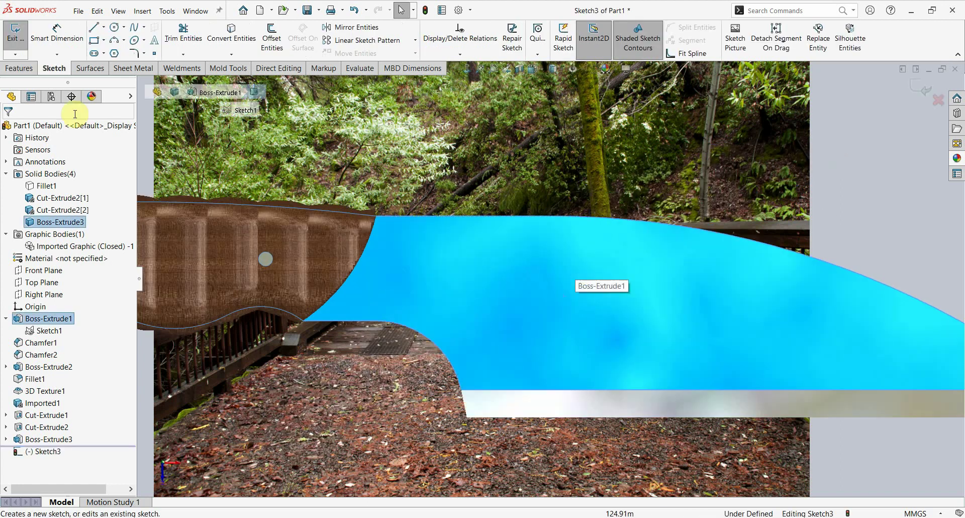
{"action": "left_click", "coordinate": [153, 44]}
{"action": "type", "text": "3D Engineer Share Learn"}
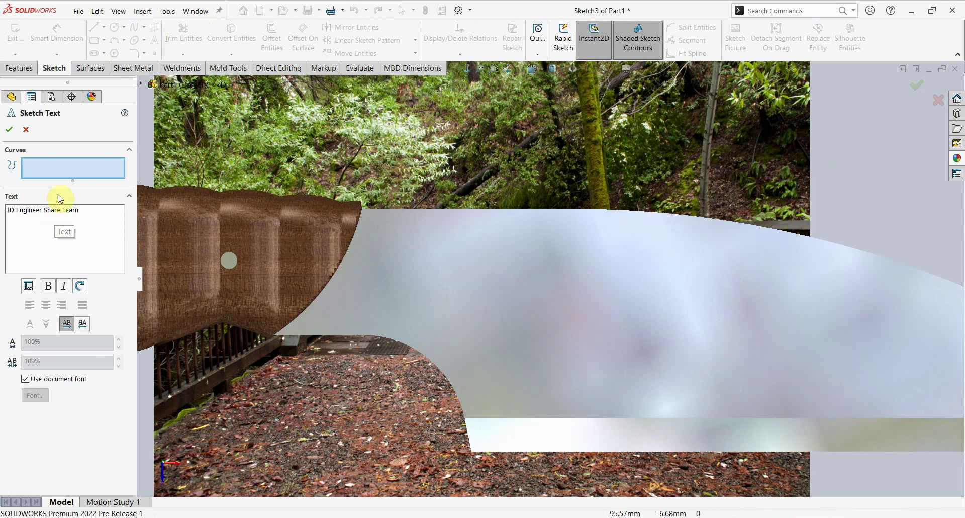
{"action": "left_click", "coordinate": [7, 130]}
{"action": "scroll", "coordinate": [518, 280], "scroll_direction": "up", "scroll_amount": 5}
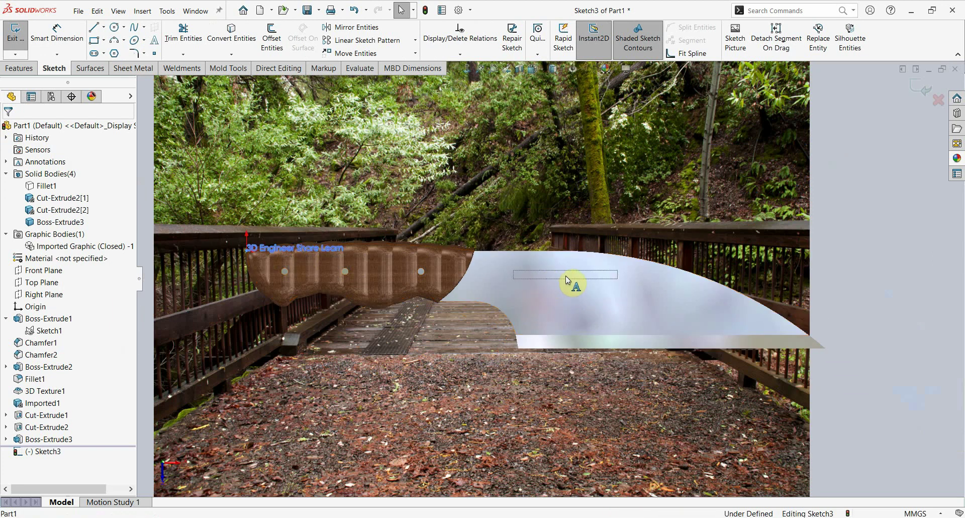
{"action": "left_click", "coordinate": [567, 280]}
{"action": "scroll", "coordinate": [570, 284], "scroll_direction": "down", "scroll_amount": 3}
{"action": "scroll", "coordinate": [570, 281], "scroll_direction": "down", "scroll_amount": 2}
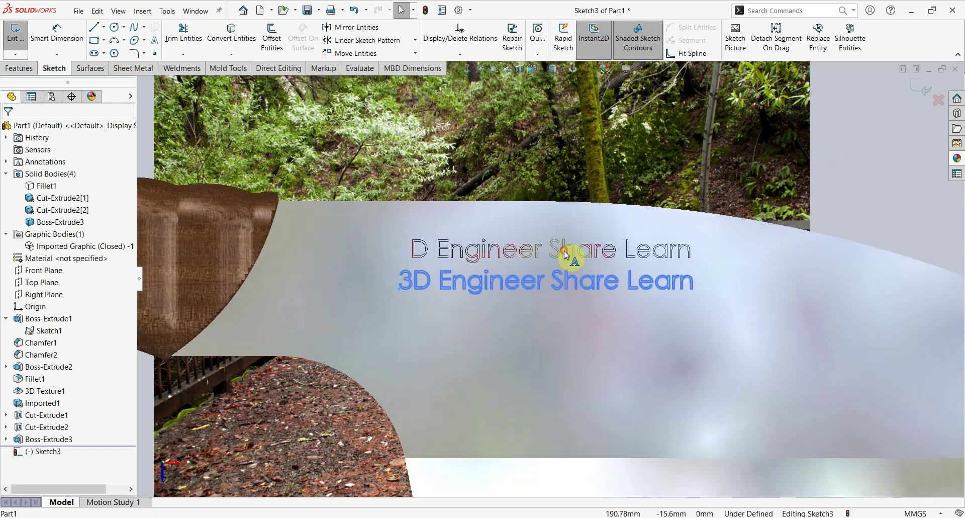
{"action": "left_click", "coordinate": [566, 254]}
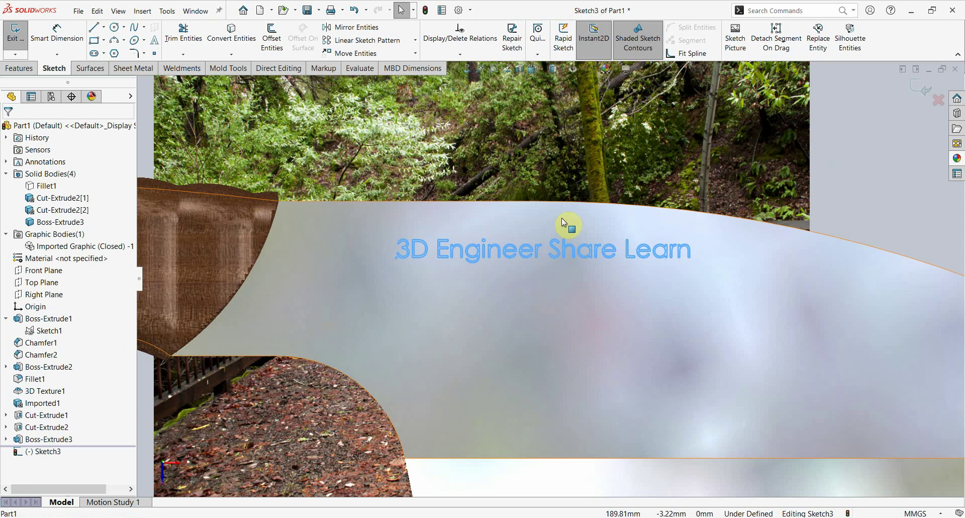
{"action": "left_click", "coordinate": [923, 84]}
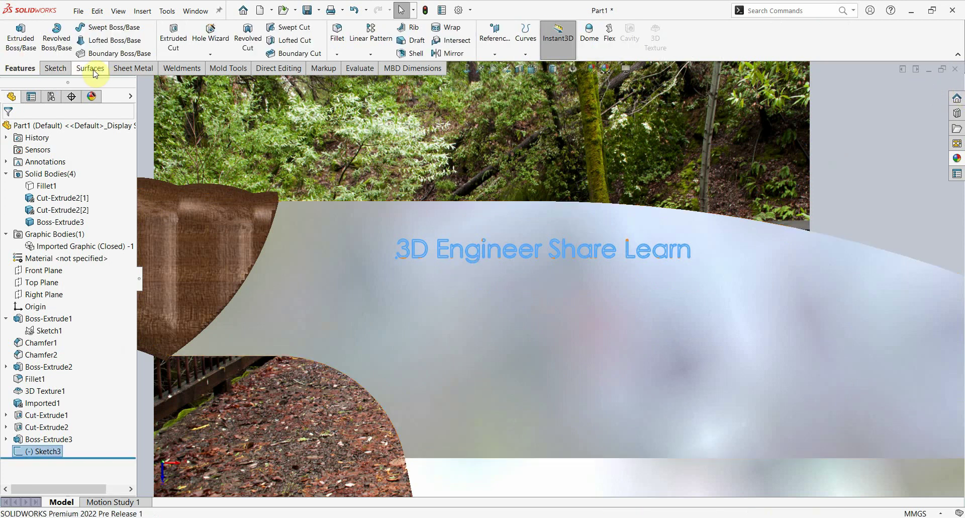
Wrap the Sketch3 text '3D Engineer Share Learn' onto the blade face as Wrap1
{"action": "left_click", "coordinate": [526, 53]}
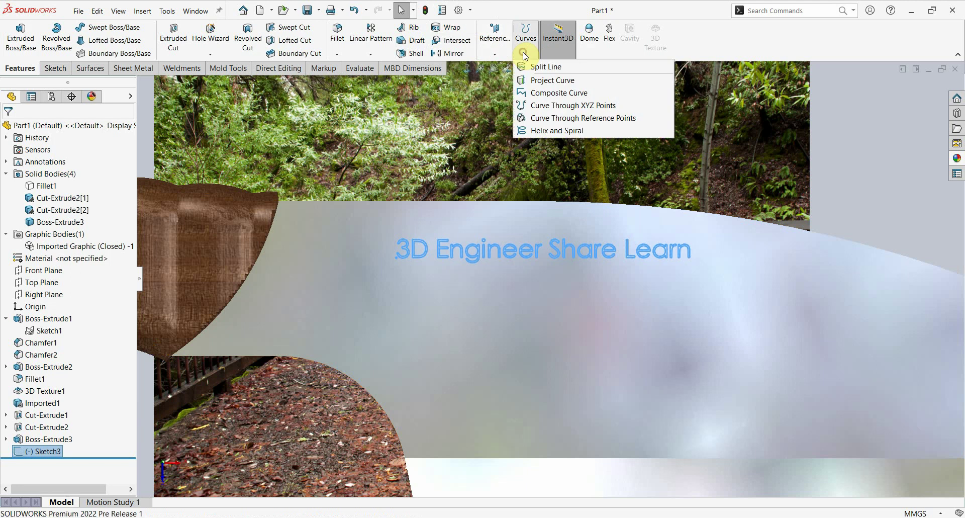
{"action": "left_click", "coordinate": [450, 31]}
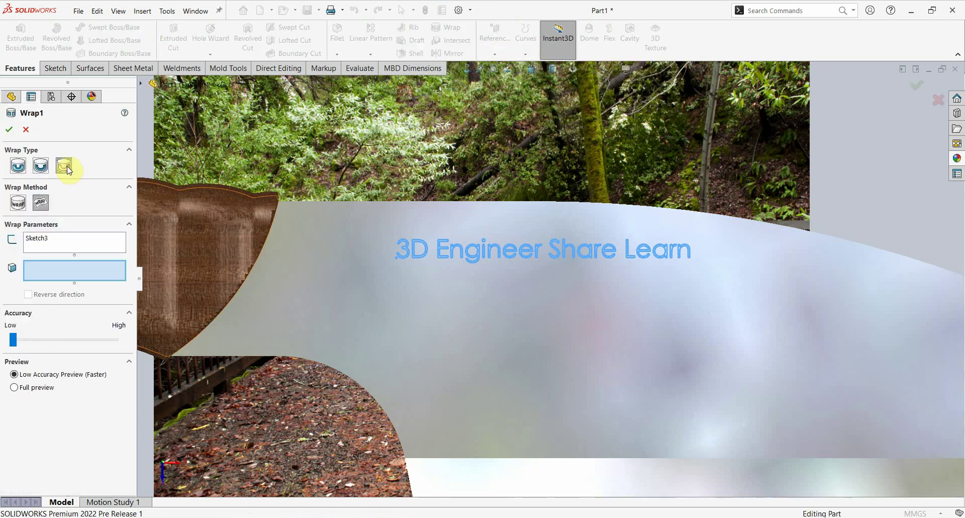
{"action": "left_click", "coordinate": [327, 273]}
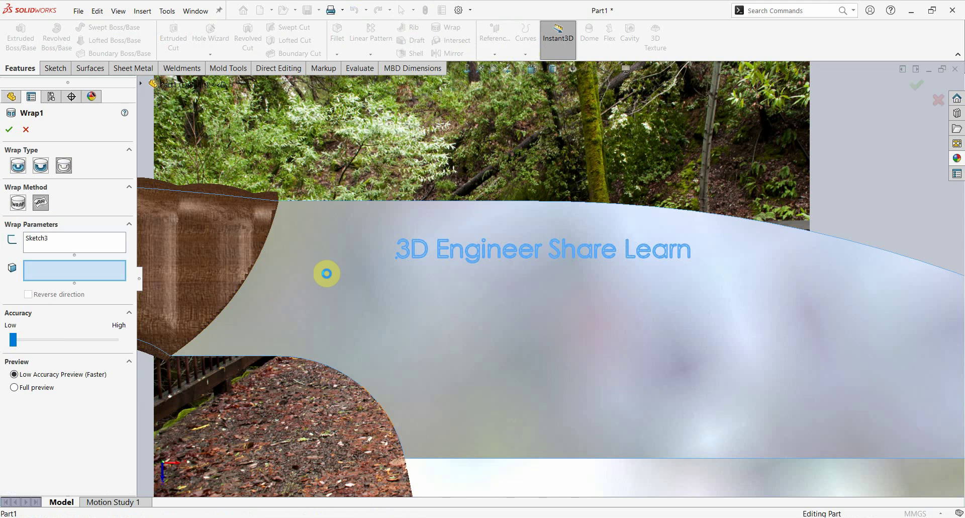
{"action": "left_click", "coordinate": [327, 277]}
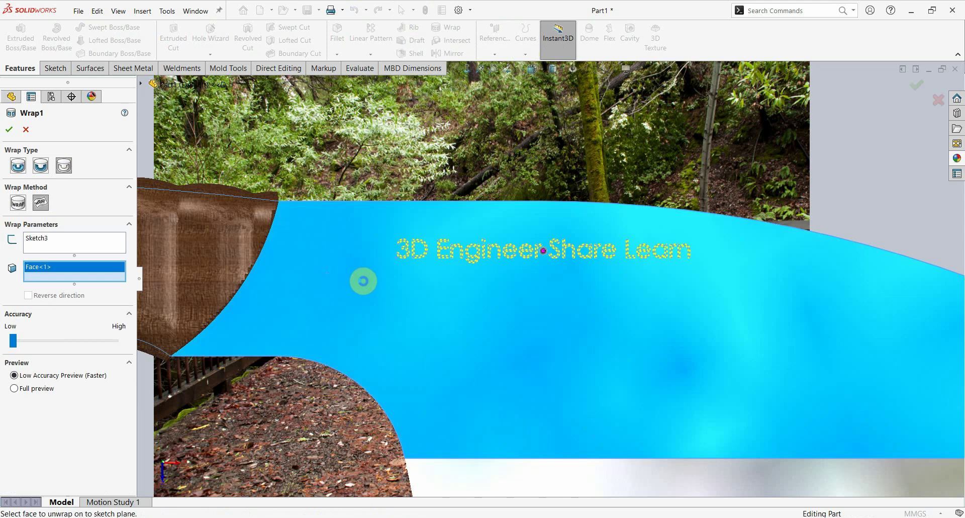
{"action": "key", "text": "Return"}
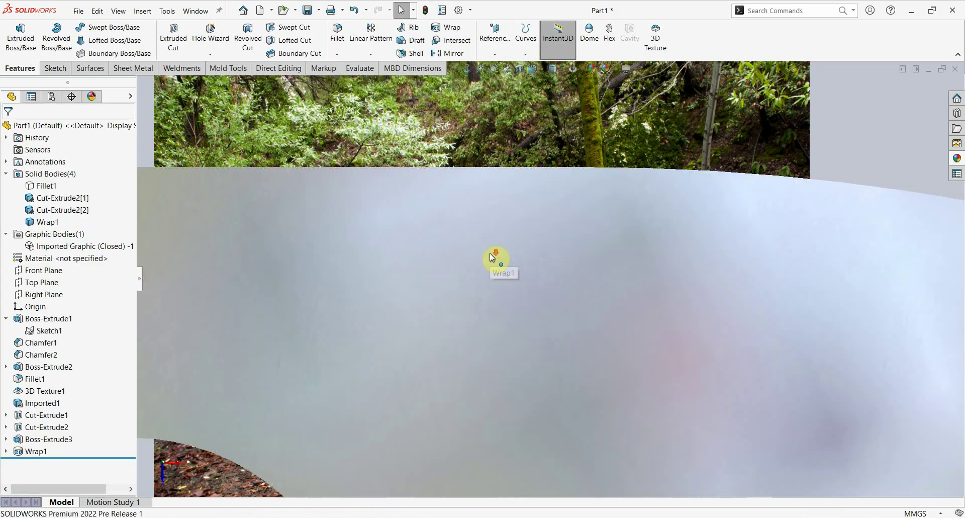
{"action": "left_click", "coordinate": [524, 293]}
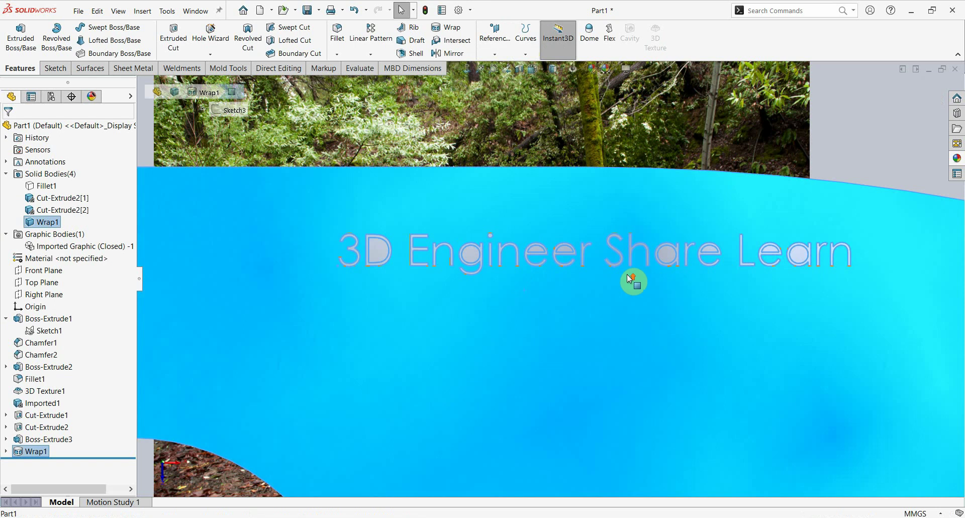
{"action": "scroll", "coordinate": [630, 279], "scroll_direction": "up", "scroll_amount": 5}
{"action": "mouse_move", "coordinate": [556, 289]}
{"action": "middle_mouse_down"}
{"action": "mouse_move", "coordinate": [575, 301]}
{"action": "mouse_move", "coordinate": [585, 347]}
{"action": "mouse_move", "coordinate": [700, 291]}
{"action": "mouse_move", "coordinate": [717, 329]}
{"action": "mouse_move", "coordinate": [696, 315]}
{"action": "mouse_move", "coordinate": [697, 287]}
{"action": "mouse_move", "coordinate": [655, 301]}
{"action": "mouse_move", "coordinate": [658, 289]}
{"action": "middle_mouse_up"}
Review the finished knife, then show Knife 4.PDF maximized in Foxit PDF Reader
{"action": "left_click", "coordinate": [673, 392]}
{"action": "scroll", "coordinate": [696, 316], "scroll_direction": "down", "scroll_amount": 5}
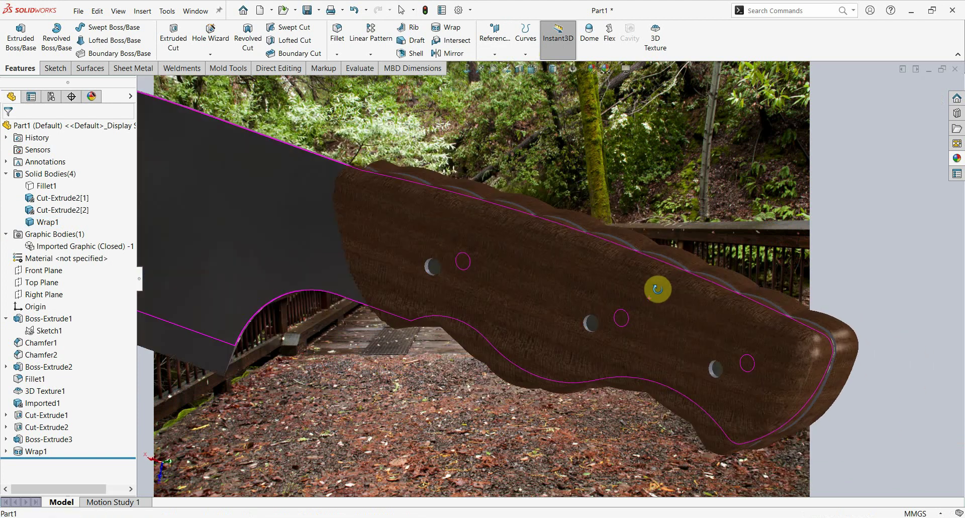
{"action": "scroll", "coordinate": [593, 298], "scroll_direction": "up", "scroll_amount": 3}
{"action": "mouse_move", "coordinate": [592, 298]}
{"action": "middle_mouse_down"}
{"action": "mouse_move", "coordinate": [542, 302]}
{"action": "mouse_move", "coordinate": [571, 328]}
{"action": "mouse_move", "coordinate": [681, 248]}
{"action": "mouse_move", "coordinate": [681, 287]}
{"action": "mouse_move", "coordinate": [648, 267]}
{"action": "mouse_move", "coordinate": [693, 457]}
{"action": "middle_mouse_up"}
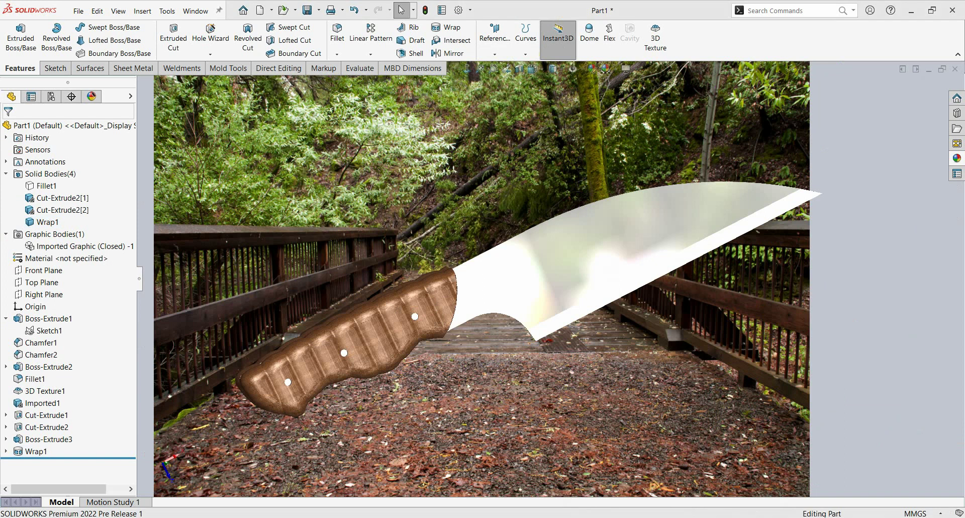
{"action": "key", "text": "alt+Tab"}
{"action": "left_click", "coordinate": [931, 9]}
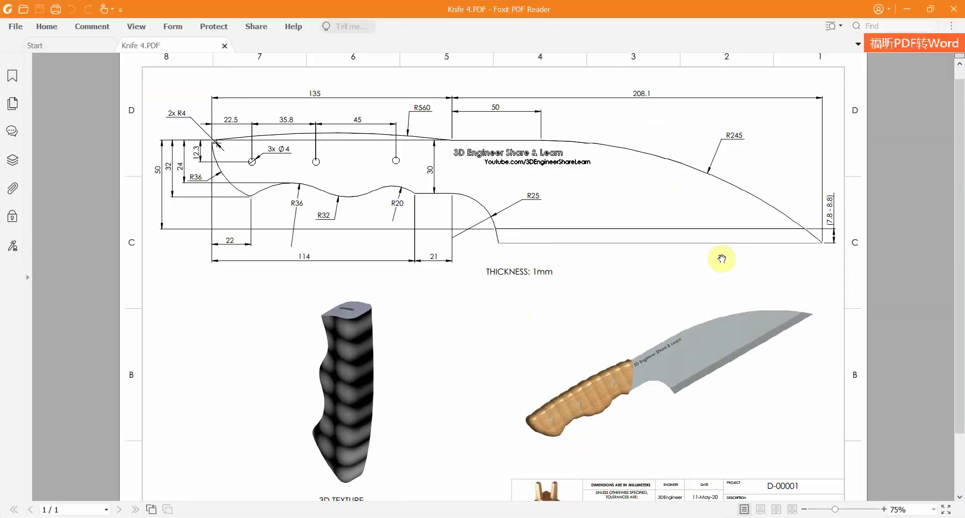